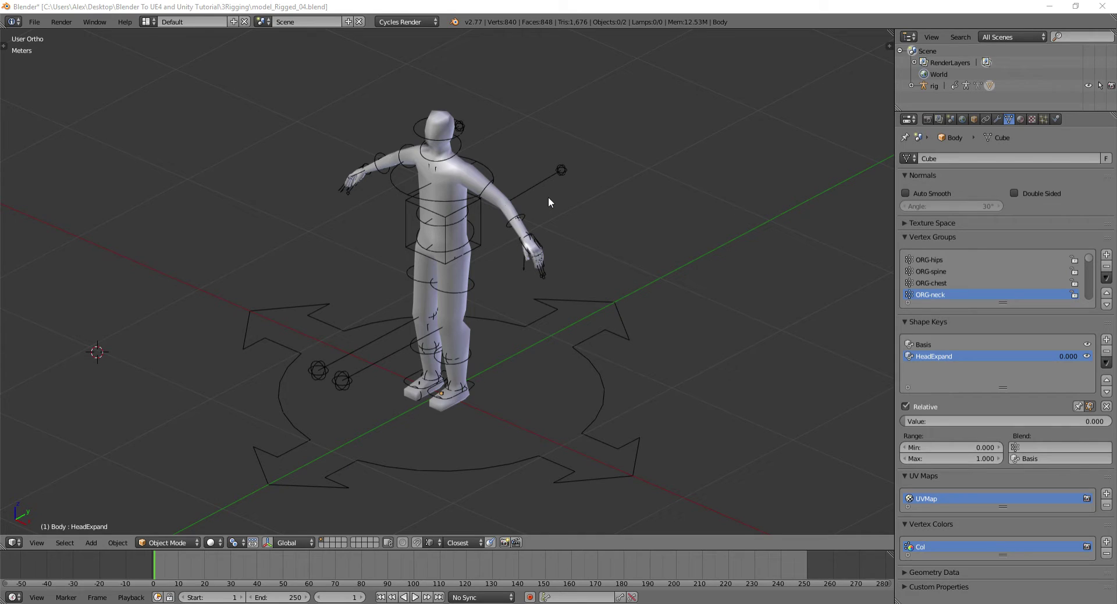
# Select the Body mesh, set its HeadExpand shape key to 0.346, then select all objects.
pyautogui.rightClick(436, 182)
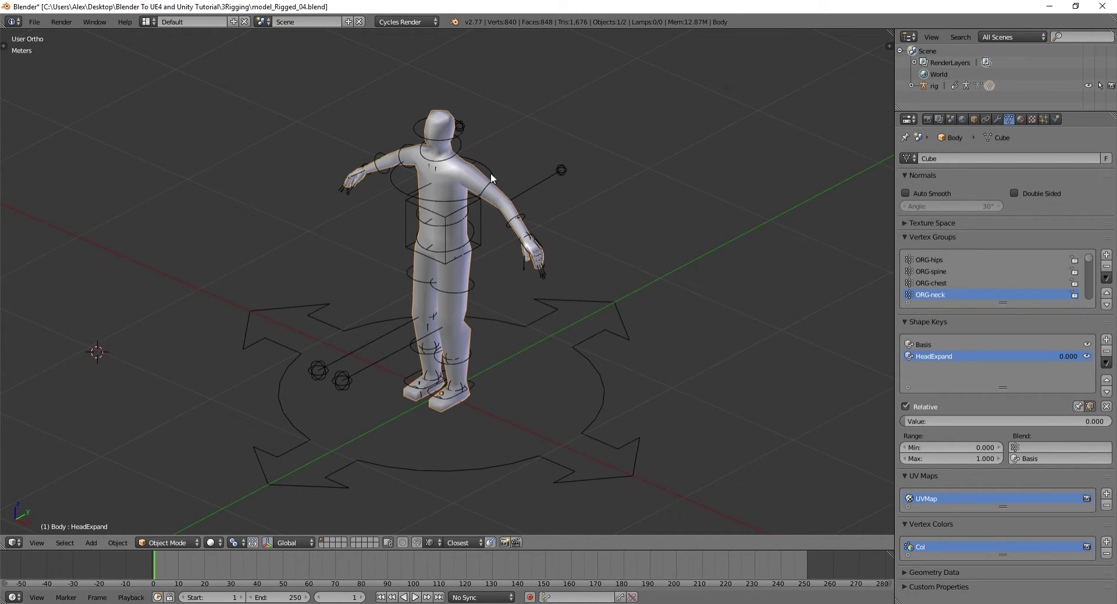
pyautogui.rightClick(459, 200)
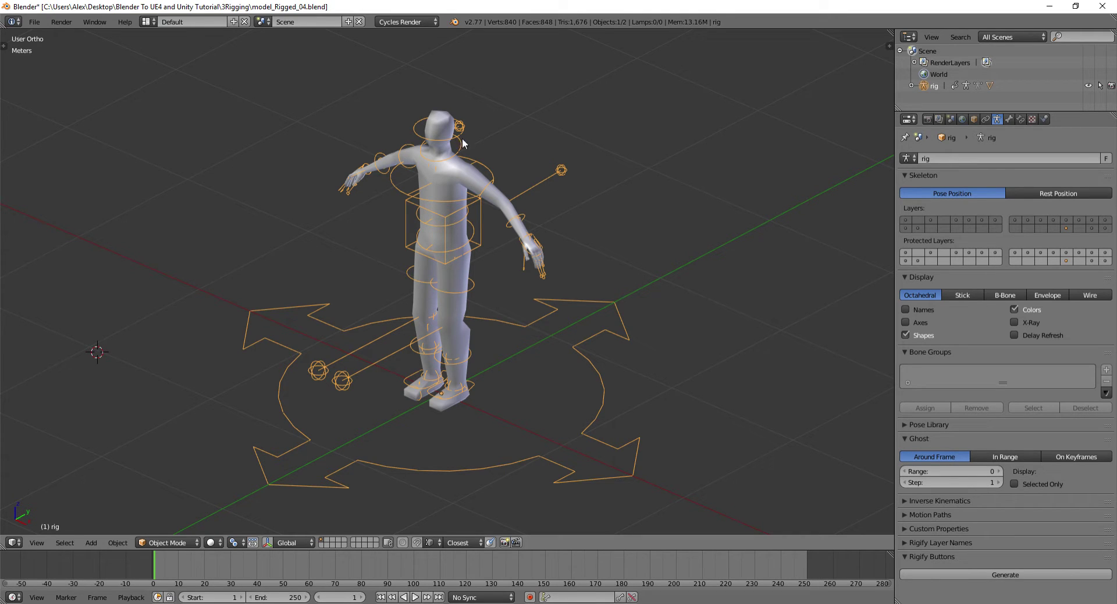
pyautogui.rightClick(466, 176)
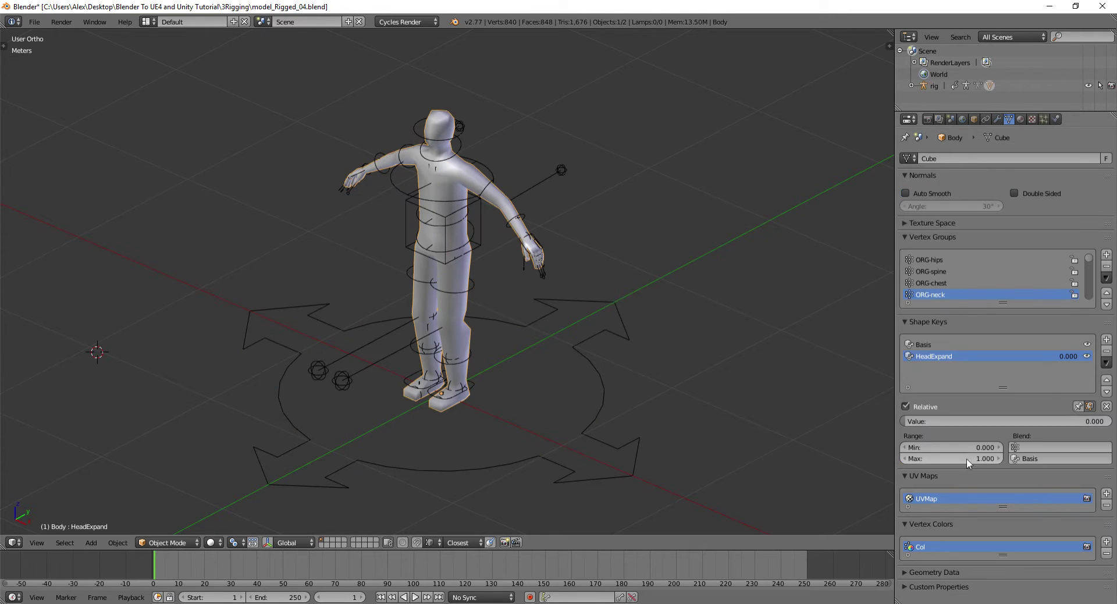
pyautogui.moveTo(983, 421); pyautogui.dragTo(901, 420)
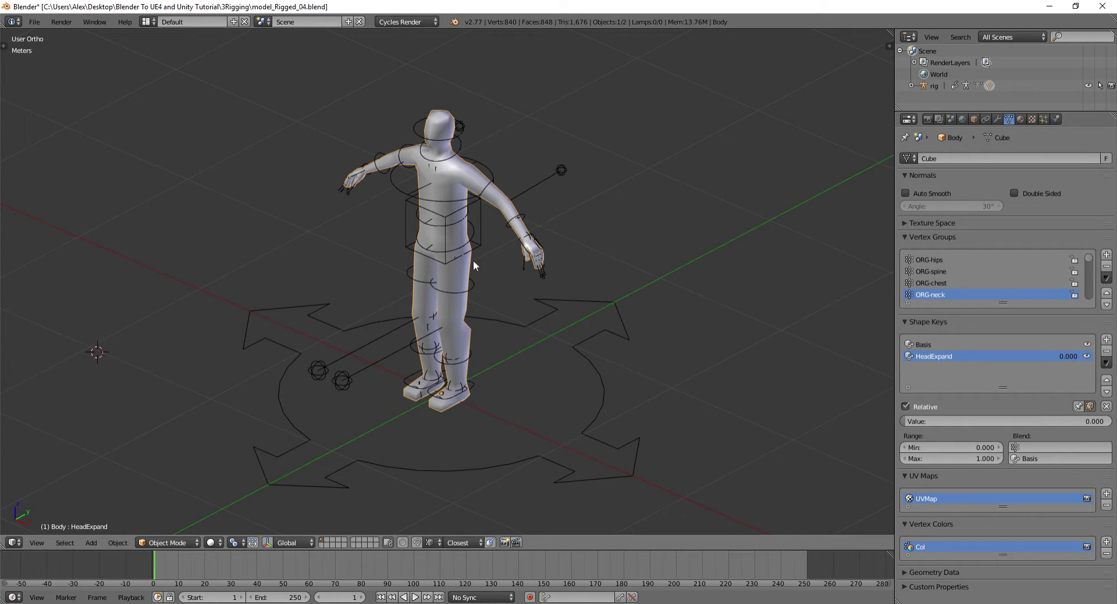
pyautogui.scroll(-3, 518, 375)
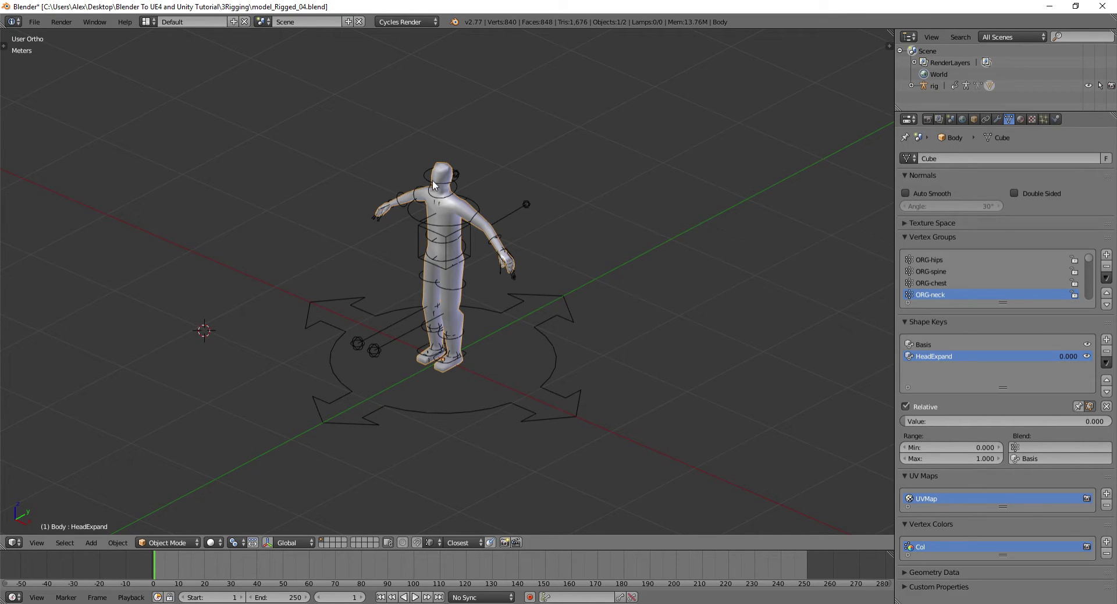
pyautogui.moveTo(932, 421); pyautogui.dragTo(1002, 422)
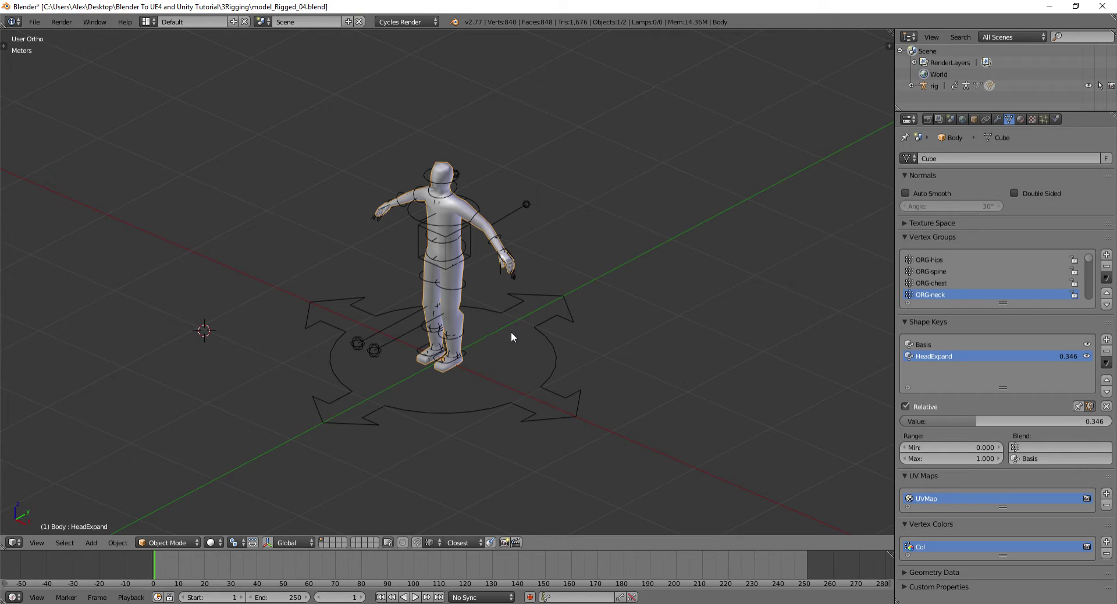
pyautogui.press('a')
pyautogui.press('a')
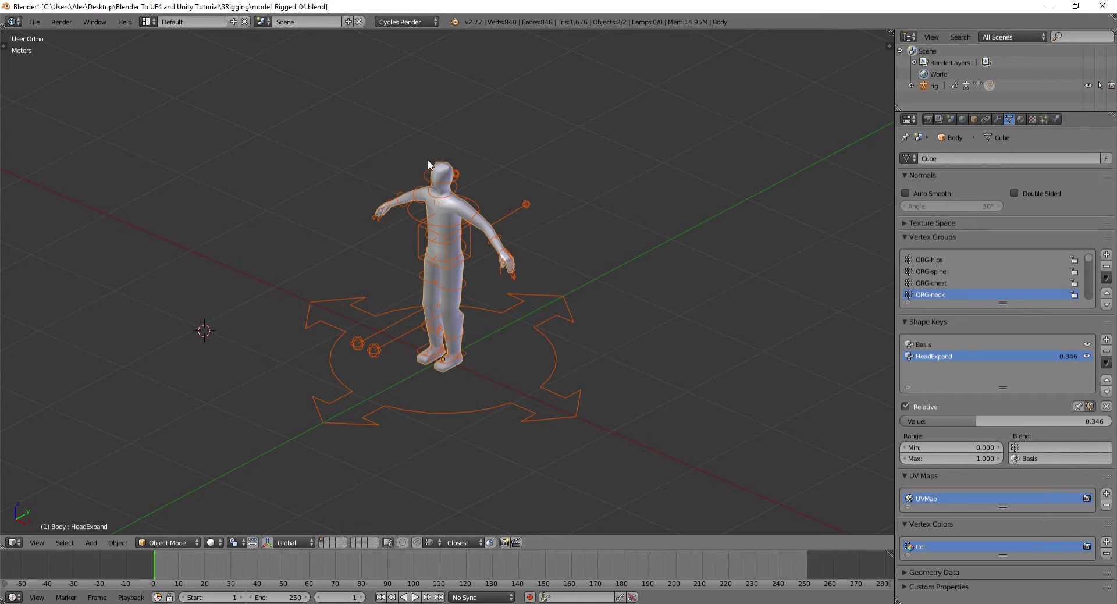
# Save As model_AnimationCombined_01.blend in the parent folder's 4Animation_Combined(Morph+Bone) subfolder.
pyautogui.click(38, 23)
pyautogui.click(66, 121)
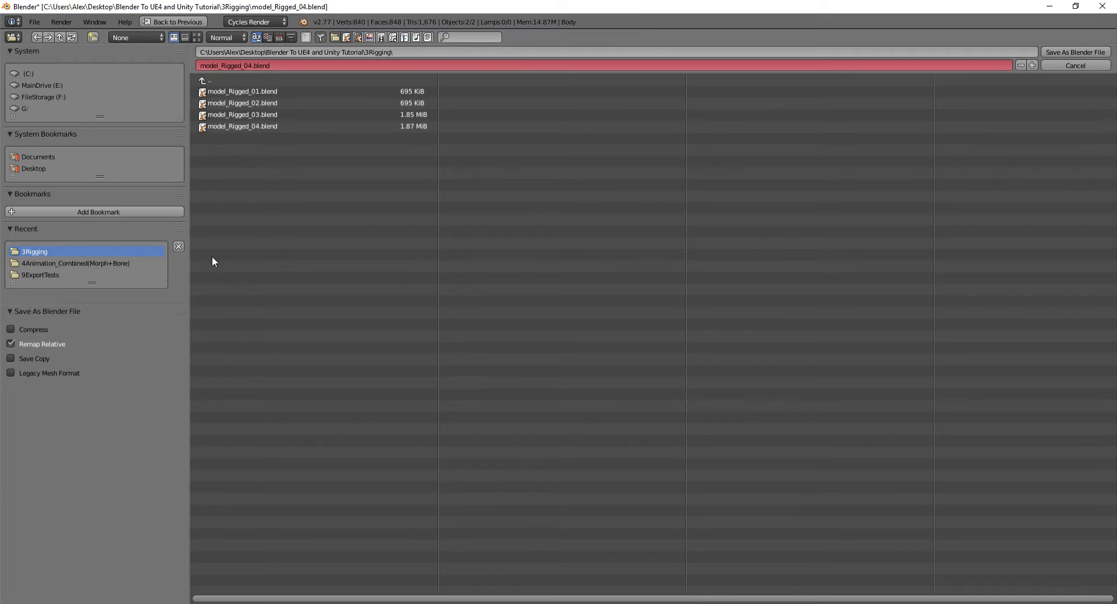
pyautogui.click(218, 82)
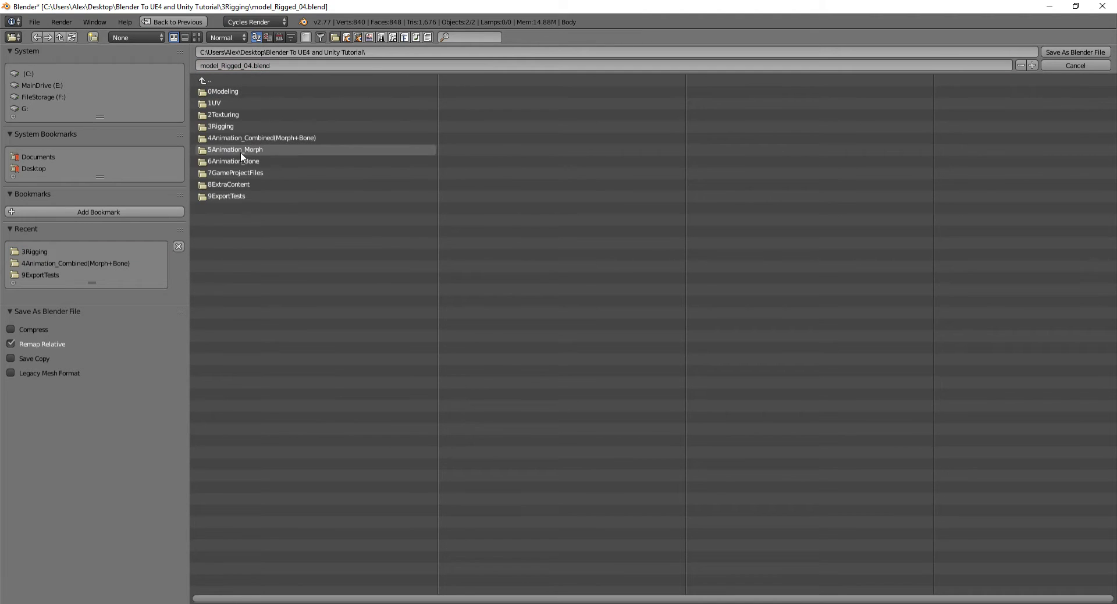
pyautogui.click(270, 138)
pyautogui.click(247, 65)
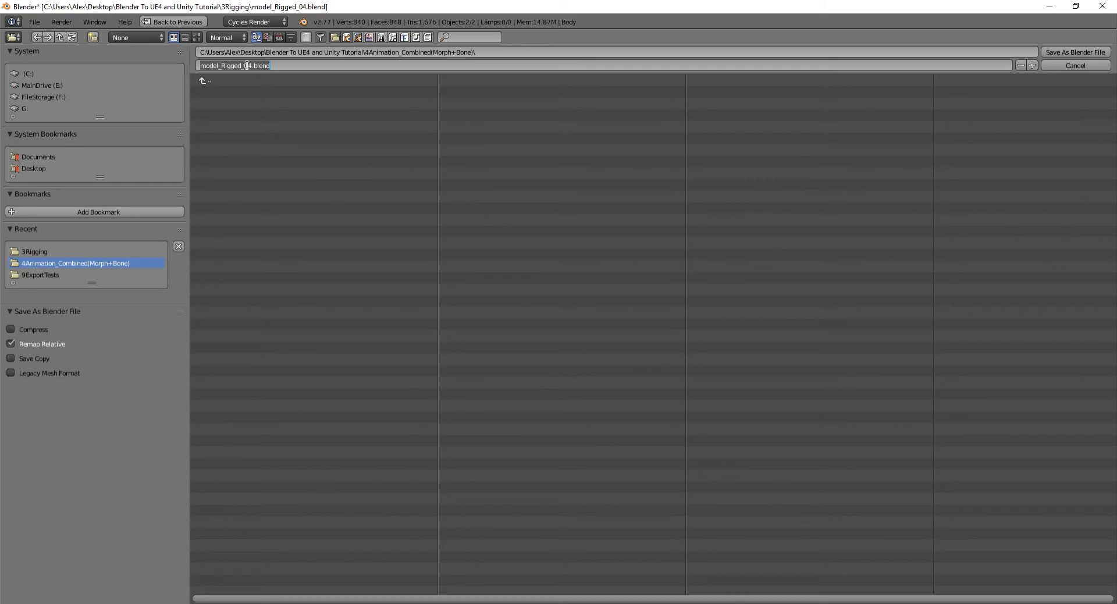
pyautogui.click(253, 65)
pyautogui.press('BackSpace')
pyautogui.press('BackSpace')
pyautogui.press('BackSpace')
pyautogui.press('BackSpace')
pyautogui.press('BackSpace')
pyautogui.press('BackSpace')
pyautogui.press('BackSpace')
pyautogui.press('BackSpace')
pyautogui.press('BackSpace')
pyautogui.write('AnimationCombined_01')
pyautogui.press('Return')
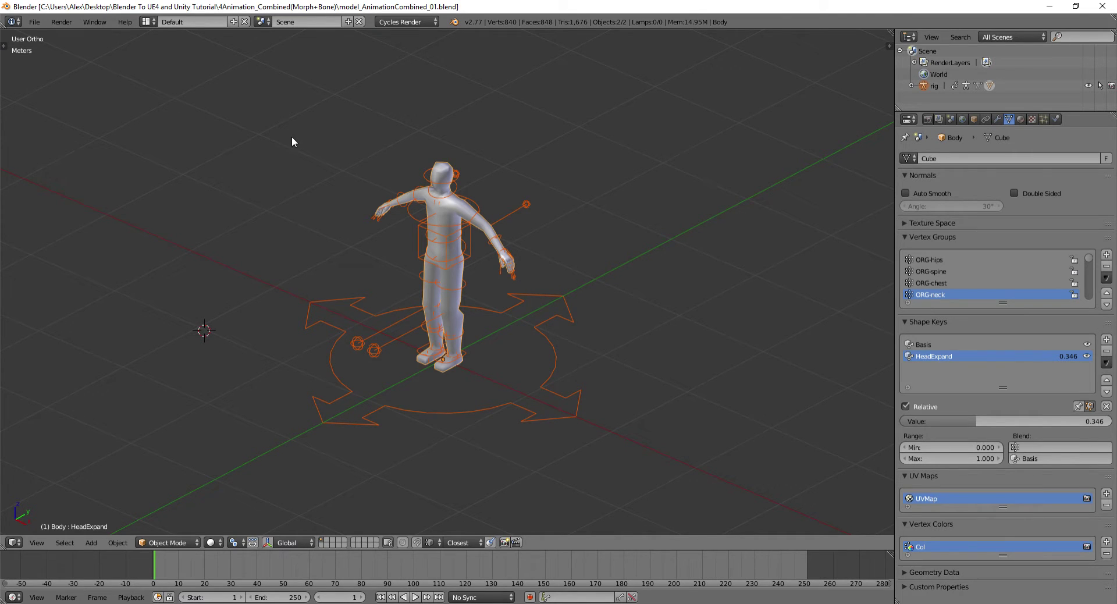
# Save an incremented copy as model_AnimationCombined_02.blend.
pyautogui.hotkey('ctrl', 'shift', 's')
pyautogui.press('KP_Add')
pyautogui.press('Return')
# Select the rig and show the sidebar with on-screen key display enabled.
pyautogui.press('a')
pyautogui.rightClick(458, 362)
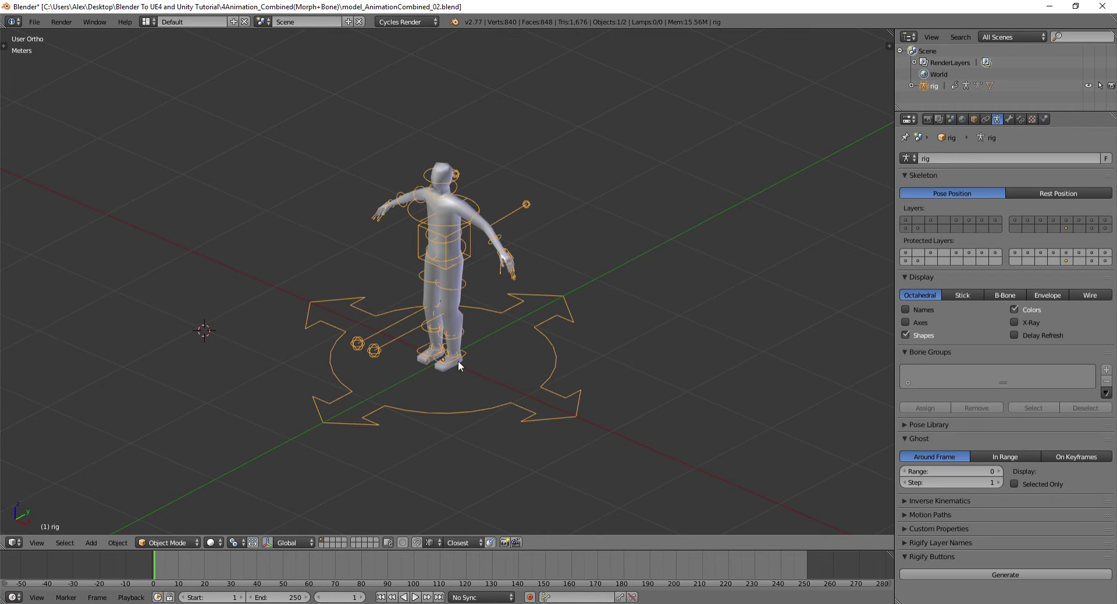
pyautogui.moveTo(458, 361); pyautogui.dragTo(497, 339, button='middle')
pyautogui.press('t')
pyautogui.press('t')
pyautogui.press('n')
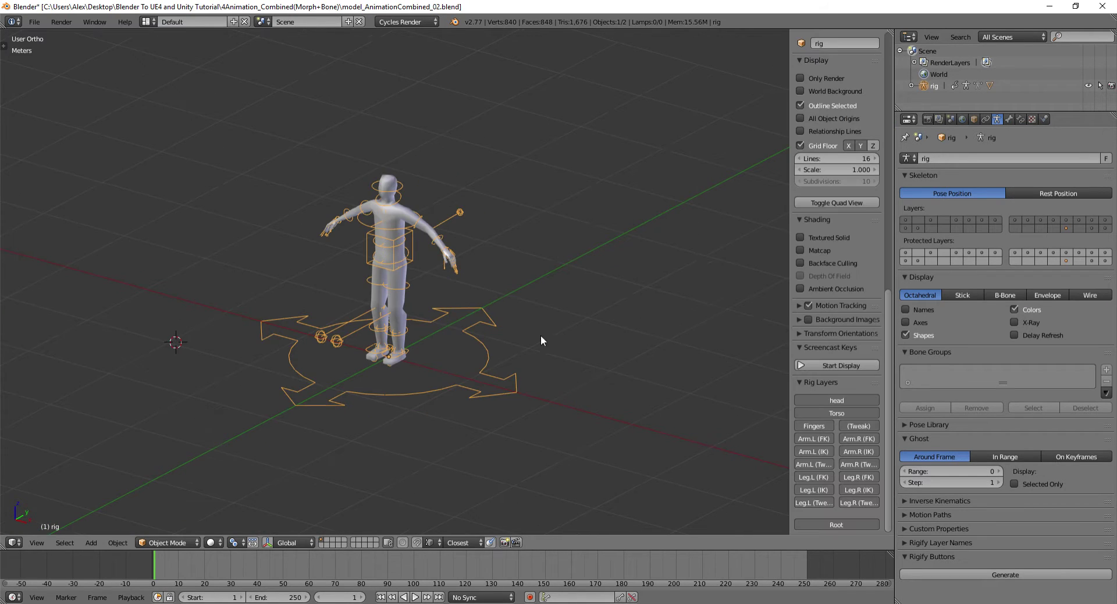
pyautogui.click(836, 365)
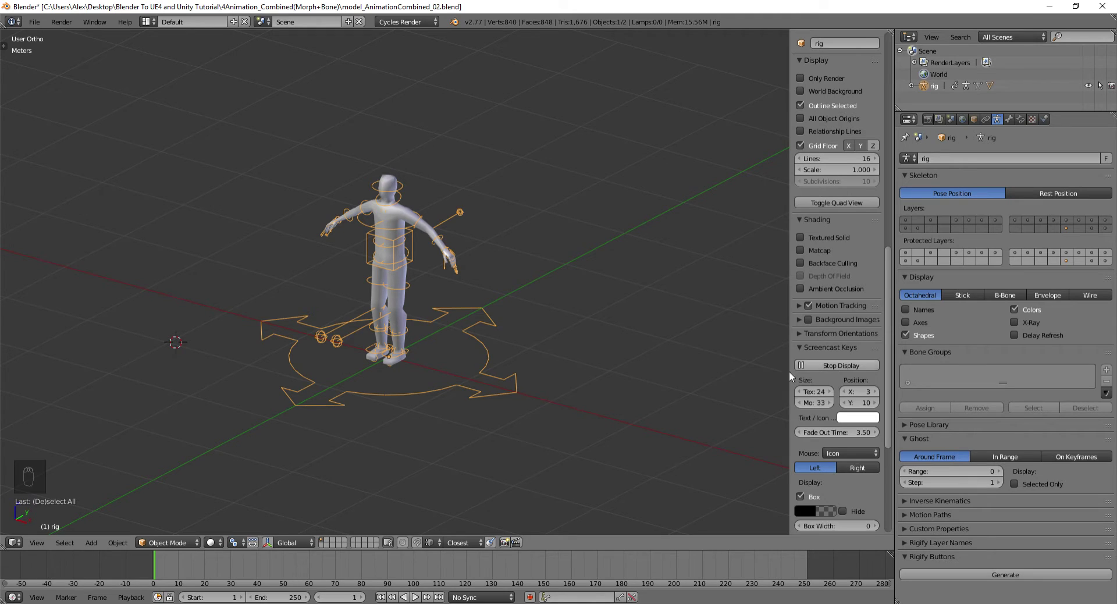
pyautogui.scroll(2, 469, 378)
pyautogui.scroll(1, 469, 379)
pyautogui.keyDown('shift'); pyautogui.moveTo(417, 365); pyautogui.dragTo(416, 278, button='middle'); pyautogui.keyUp('shift')
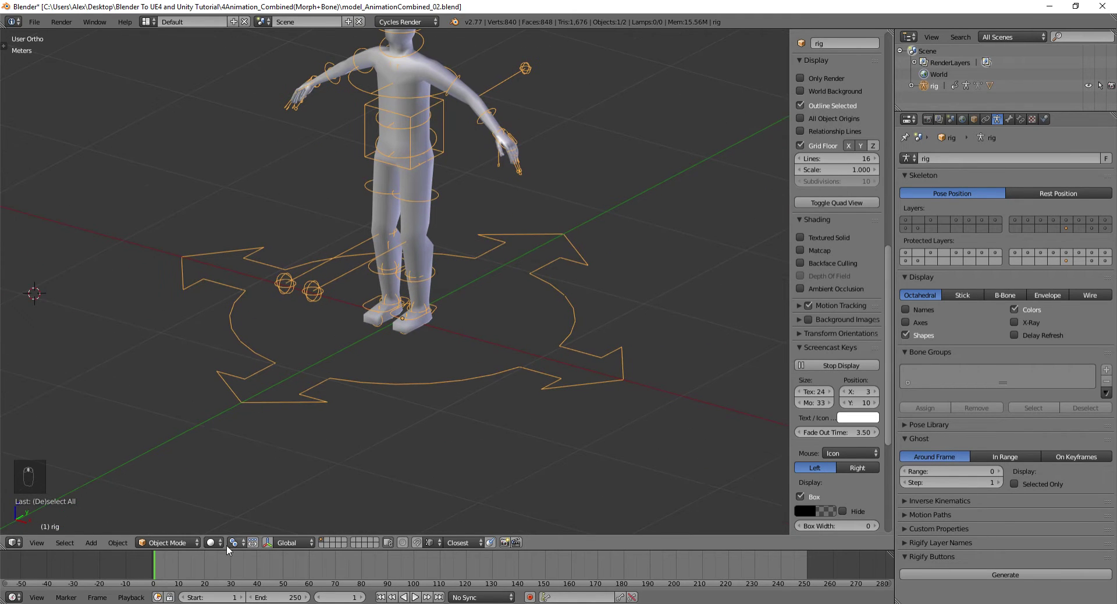
# Switch the rig into Pose Mode and select the left foot IK control foot.ik.L.
pyautogui.click(173, 534)
pyautogui.click(170, 503)
pyautogui.scroll(5, 491, 369)
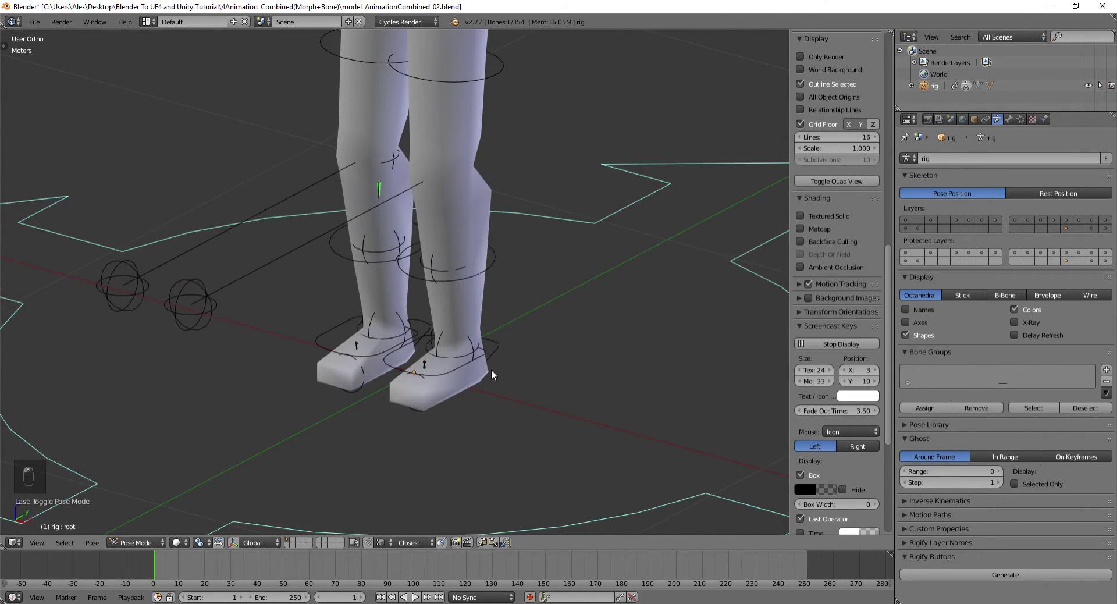
pyautogui.keyDown('shift'); pyautogui.moveTo(491, 369); pyautogui.dragTo(445, 329, button='middle'); pyautogui.keyUp('shift')
pyautogui.rightClick(424, 334)
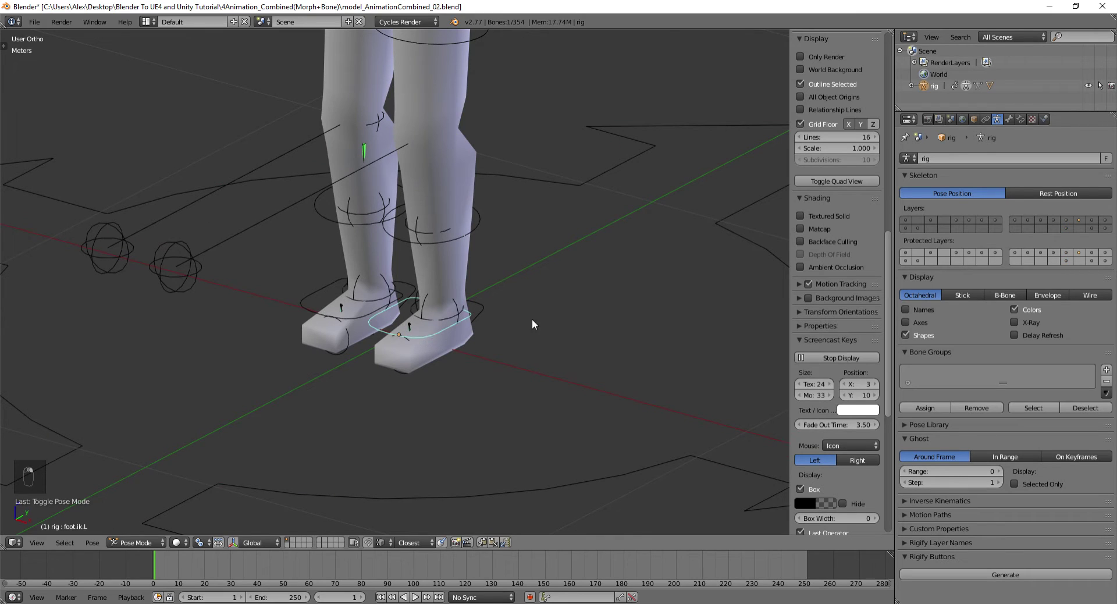
# Try moving foot.ik.L a few times, then undo the move.
pyautogui.press('g')
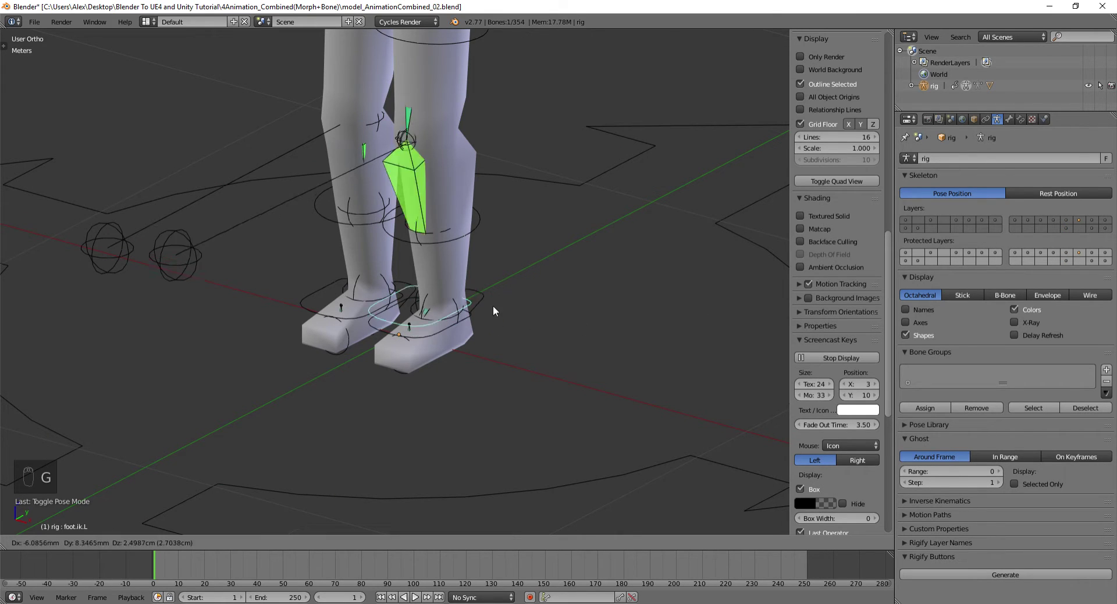
pyautogui.rightClick(431, 239)
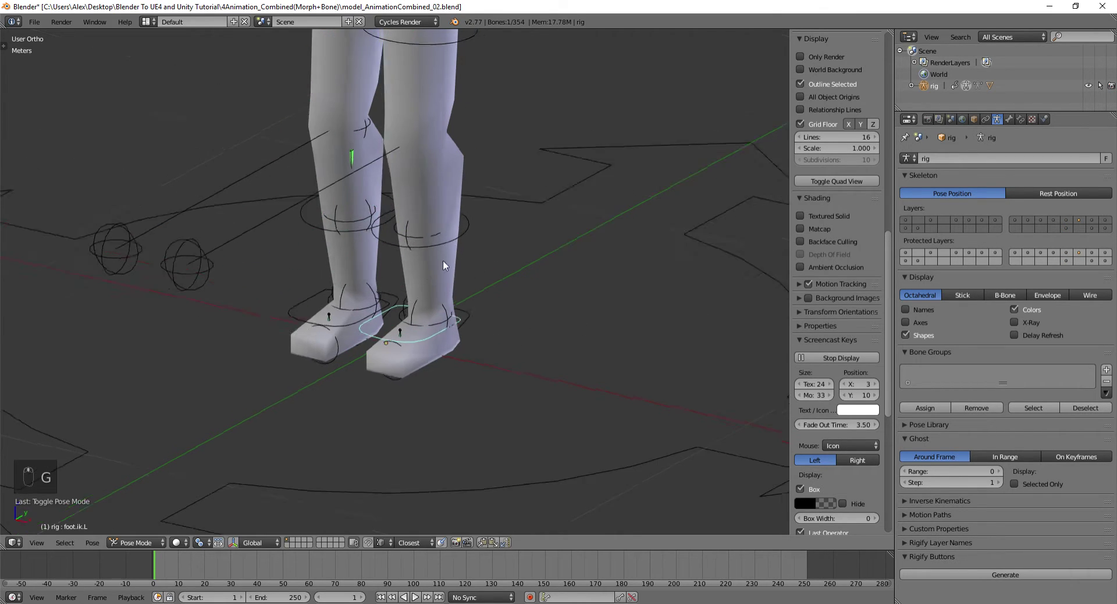
pyautogui.press('g')
pyautogui.rightClick(413, 217)
pyautogui.press('g')
pyautogui.click(527, 230)
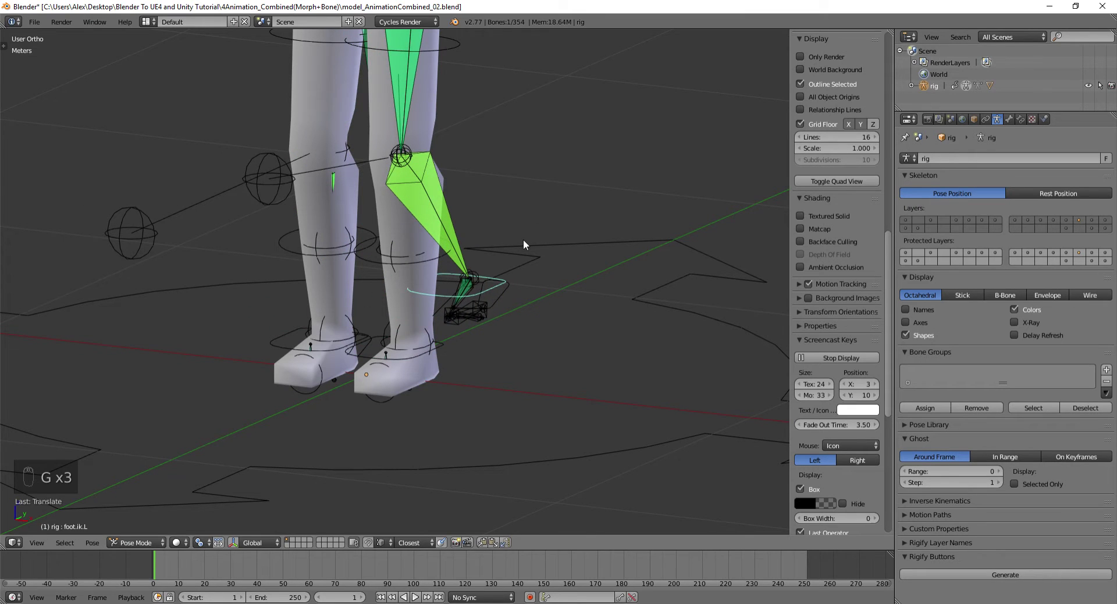
pyautogui.hotkey('ctrl', 'z')
# Widen the sidebar and set the left foot FK/IK switch to 1.
pyautogui.scroll(-7, 842, 483)
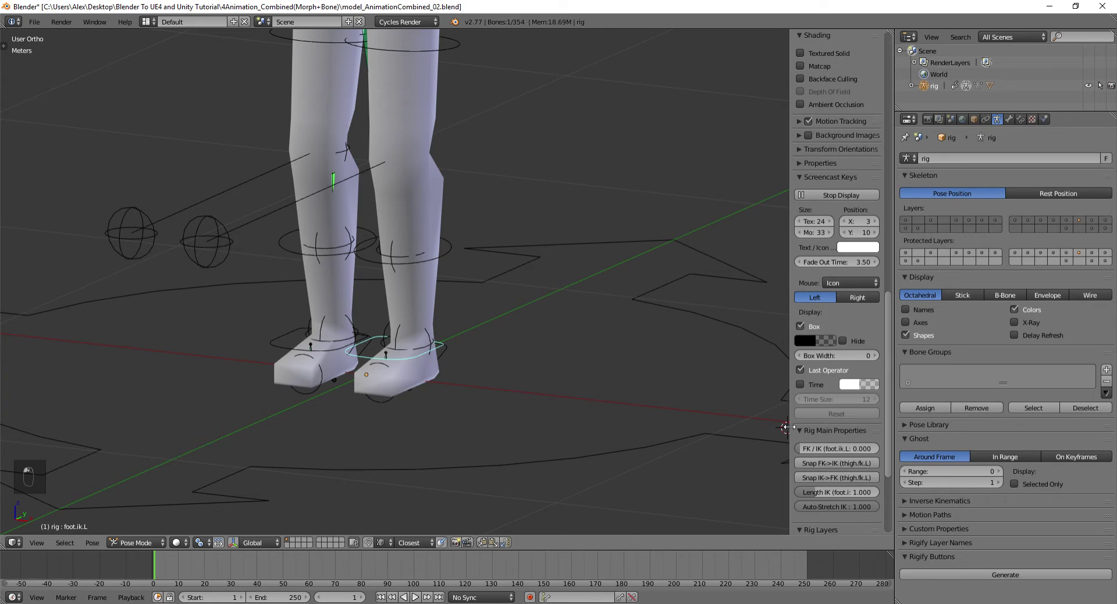
pyautogui.moveTo(788, 427); pyautogui.dragTo(763, 427)
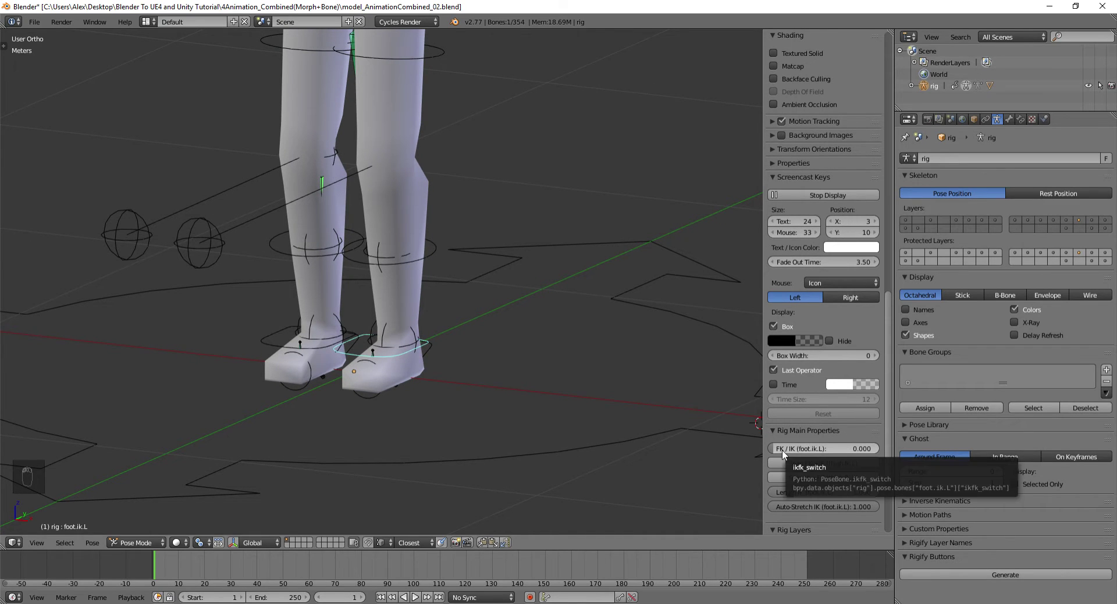
pyautogui.click(784, 451)
pyautogui.write('1')
pyautogui.press('Return')
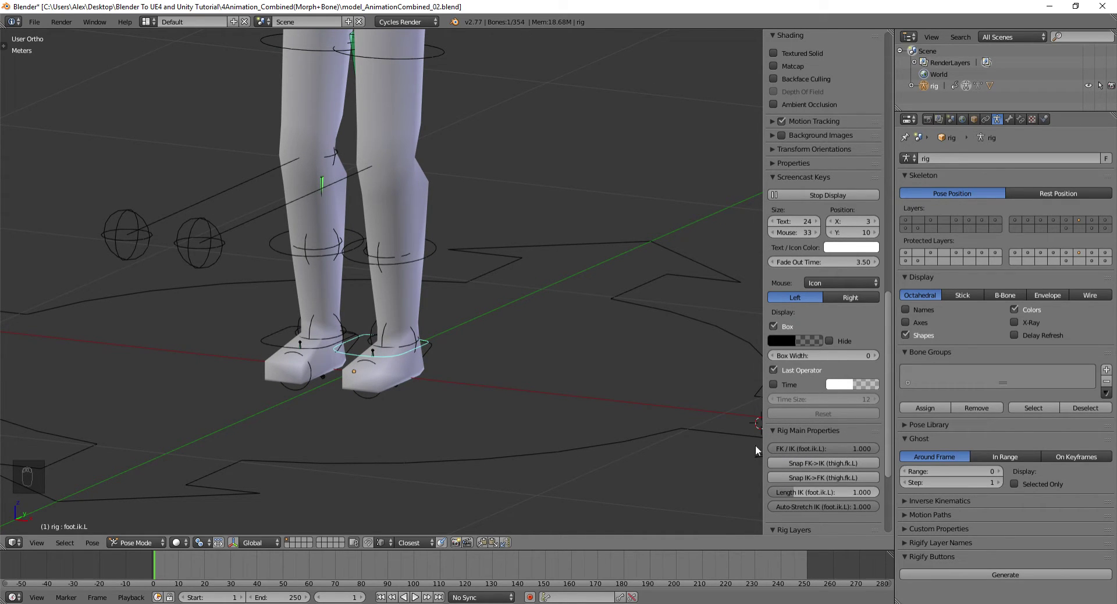
# Reposition the left foot control several times, then undo those foot moves.
pyautogui.press('g')
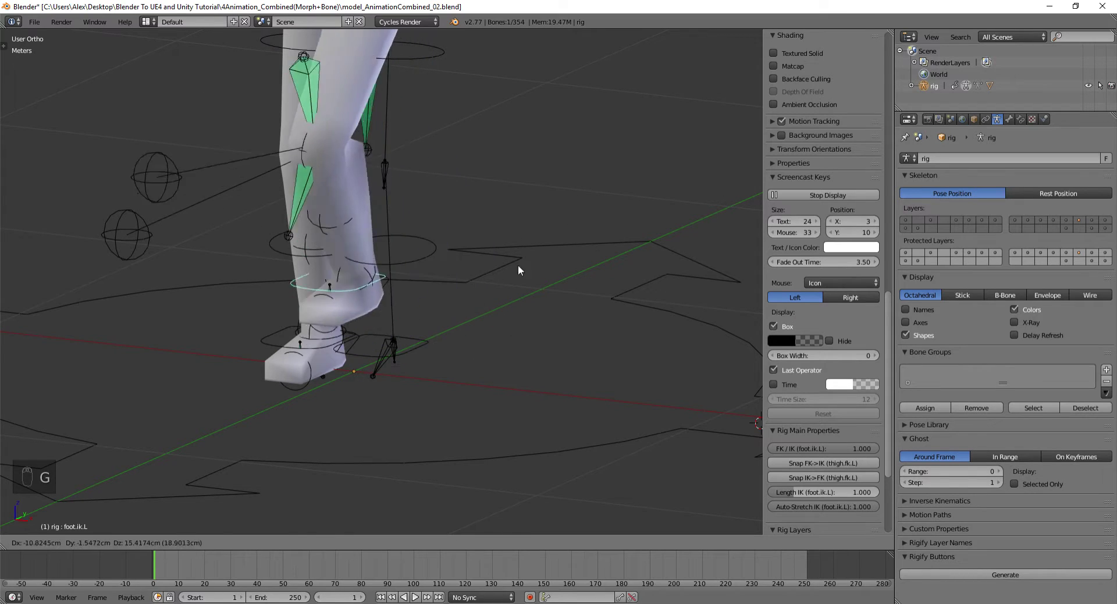
pyautogui.click(535, 323)
pyautogui.press('g')
pyautogui.click(575, 267)
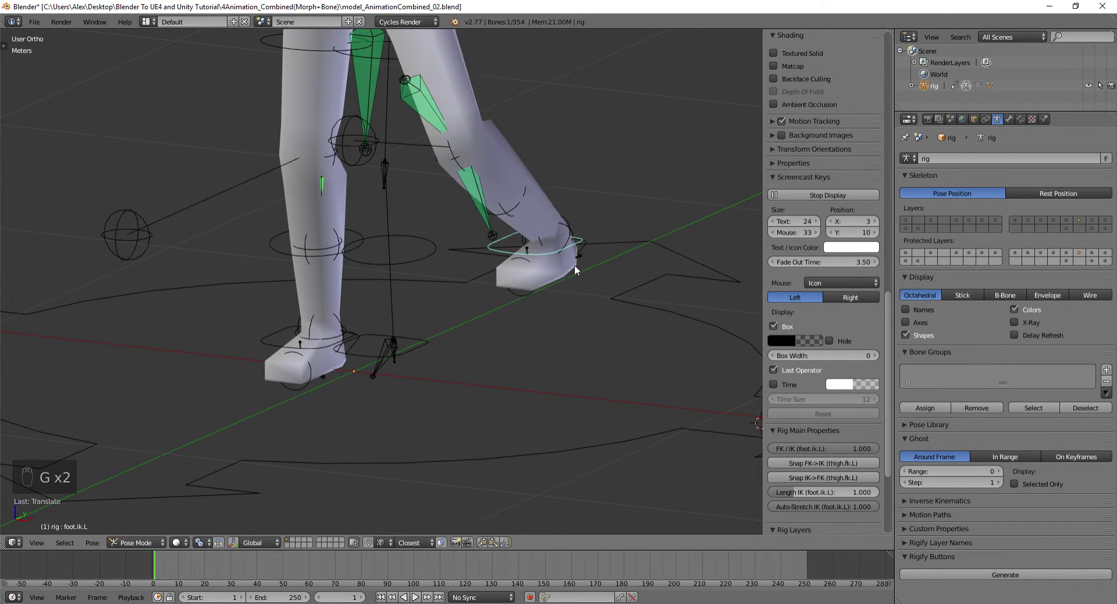
pyautogui.moveTo(575, 266); pyautogui.dragTo(610, 244, button='middle')
pyautogui.press('g')
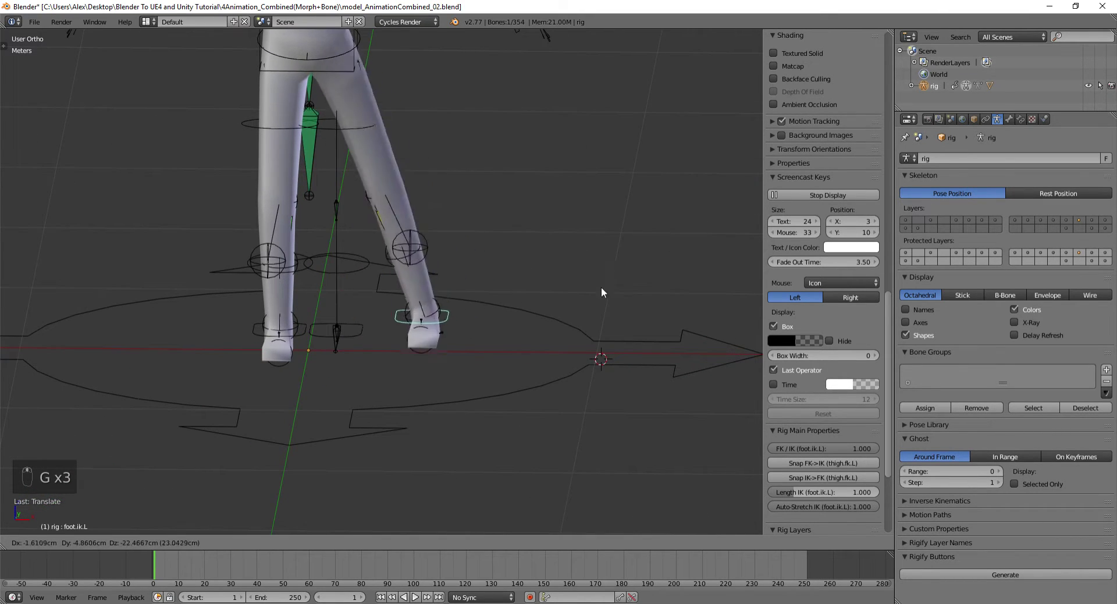
pyautogui.click(541, 242)
pyautogui.hotkey('ctrl', 'z')
pyautogui.hotkey('ctrl', 'z')
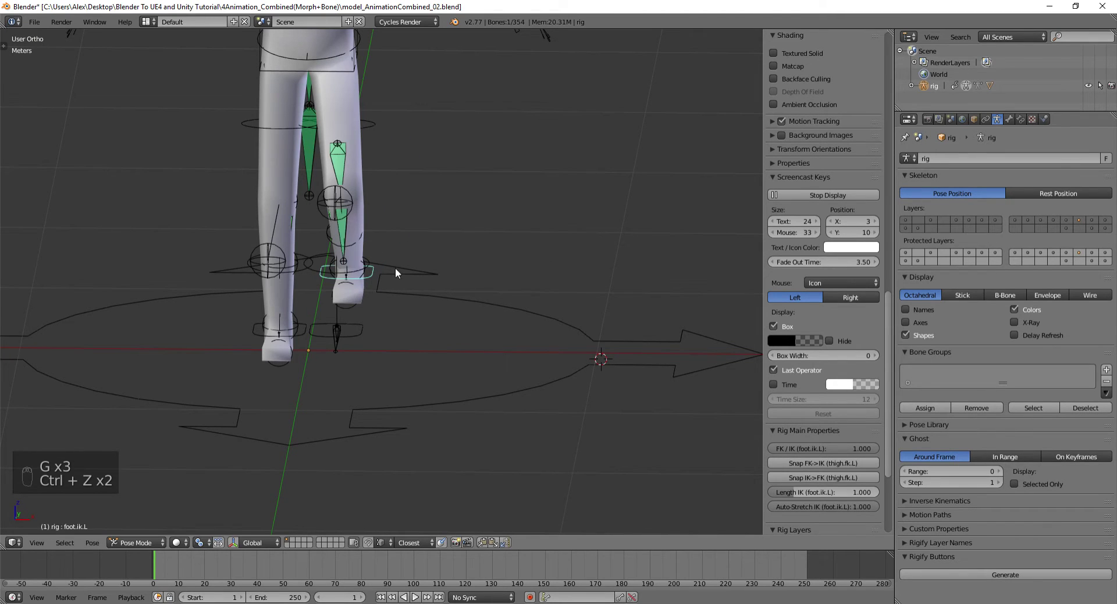
# Clear foot.ik.L's rotation, location and scale so the leg returns to rest.
pyautogui.moveTo(399, 269); pyautogui.dragTo(499, 204, button='middle')
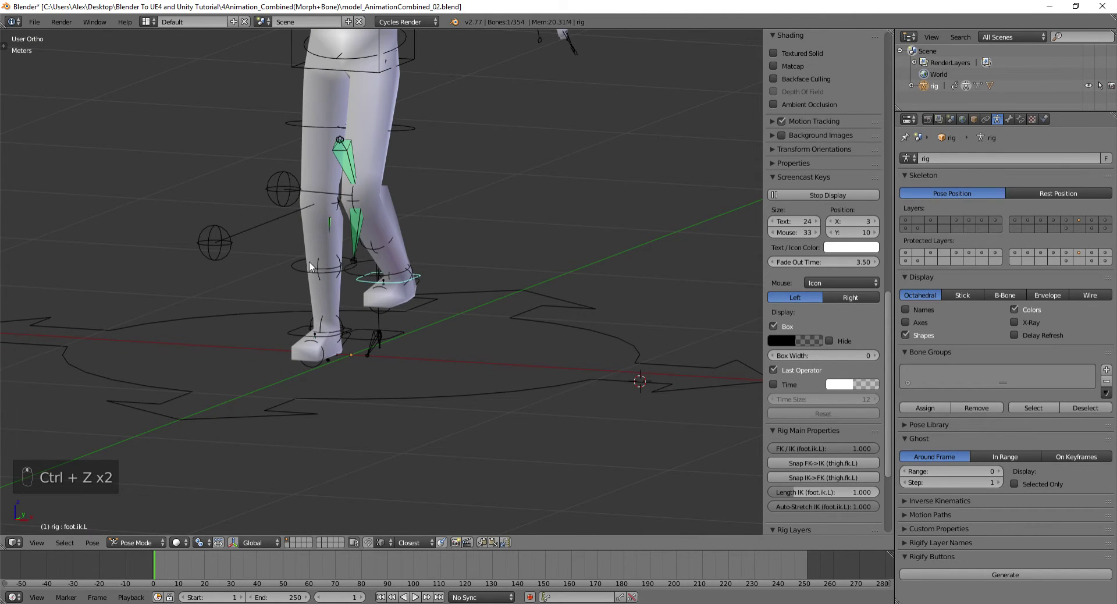
pyautogui.keyDown('shift'); pyautogui.moveTo(442, 161); pyautogui.dragTo(425, 323, button='middle'); pyautogui.keyUp('shift')
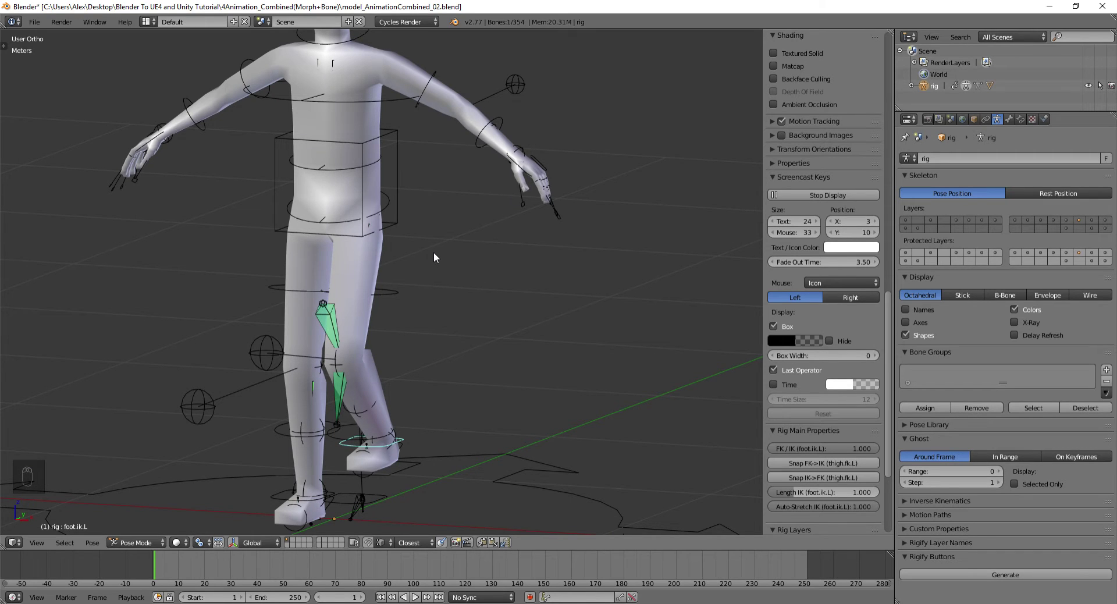
pyautogui.keyDown('shift'); pyautogui.moveTo(339, 446); pyautogui.dragTo(492, 314, button='middle'); pyautogui.keyUp('shift')
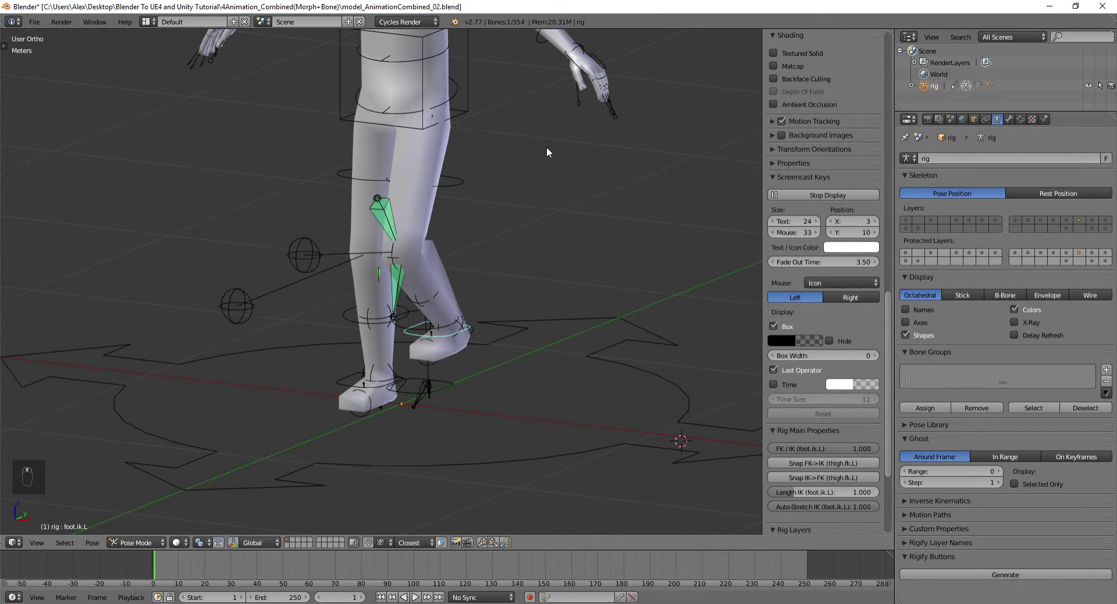
pyautogui.moveTo(547, 148); pyautogui.dragTo(530, 214, button='middle')
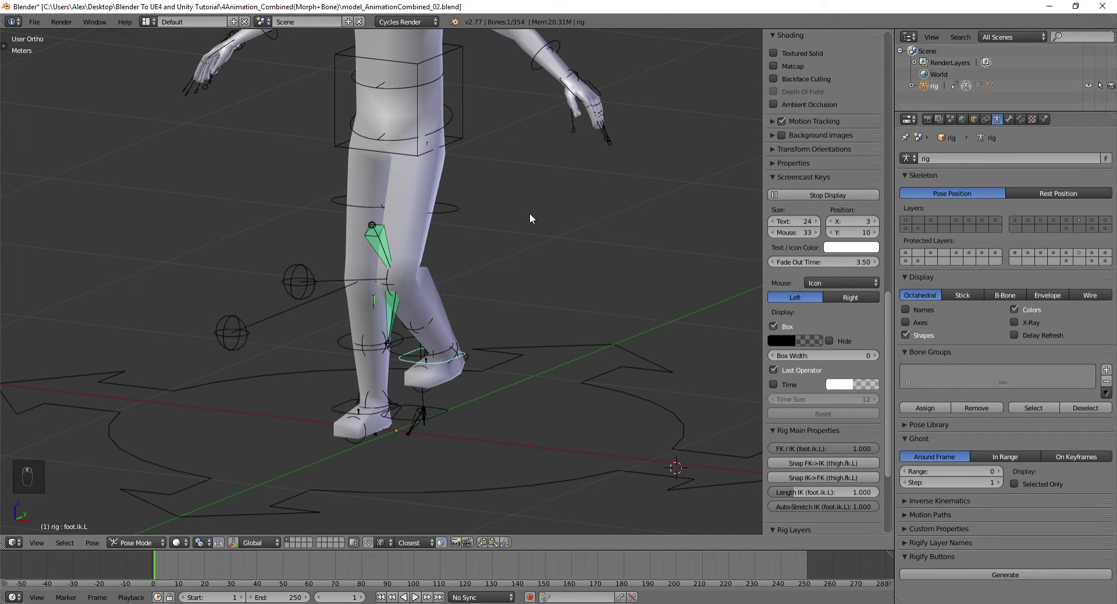
pyautogui.hotkey('alt', 't')
pyautogui.hotkey('alt', 'g')
pyautogui.hotkey('alt', 's')
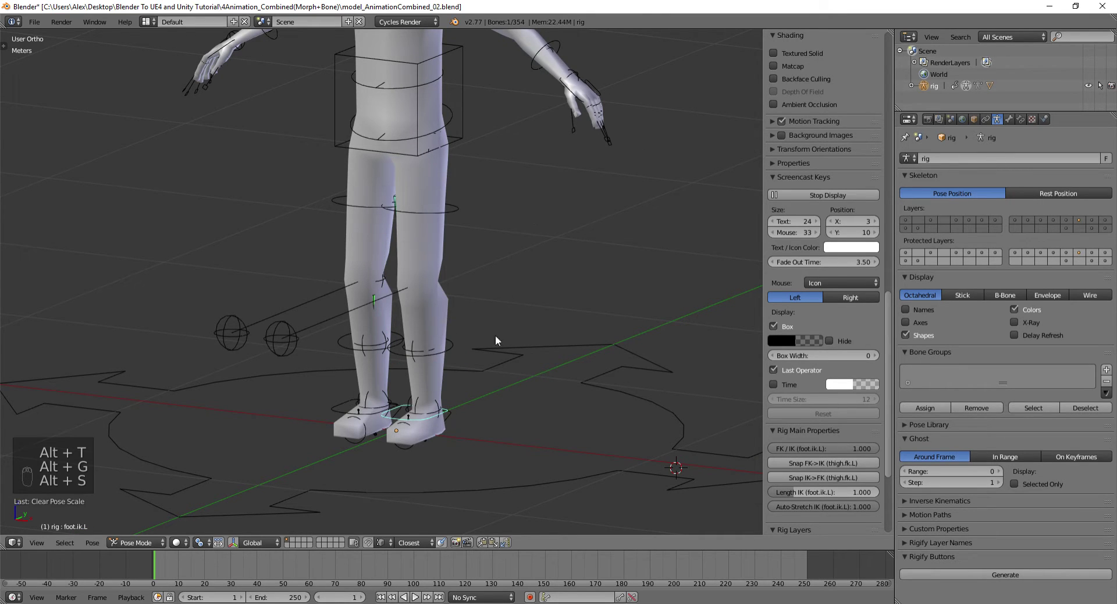
pyautogui.moveTo(463, 270); pyautogui.dragTo(466, 289, button='middle')
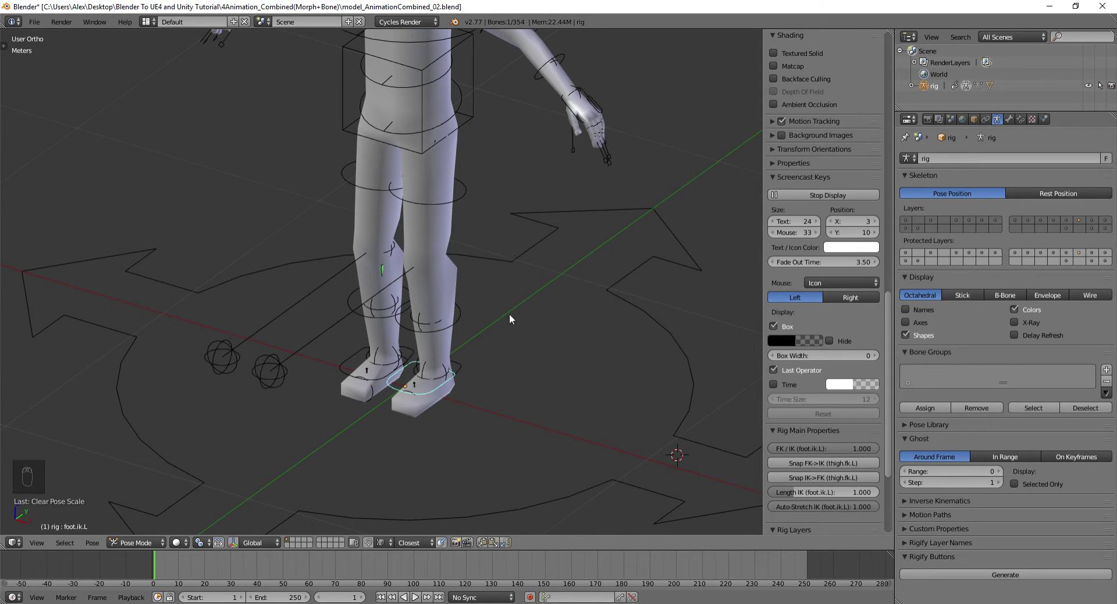
pyautogui.moveTo(509, 313); pyautogui.dragTo(501, 321, button='middle')
pyautogui.scroll(2, 501, 321)
# Switch the rig back to Object Mode and hide the tool shelf and sidebar.
pyautogui.click(140, 544)
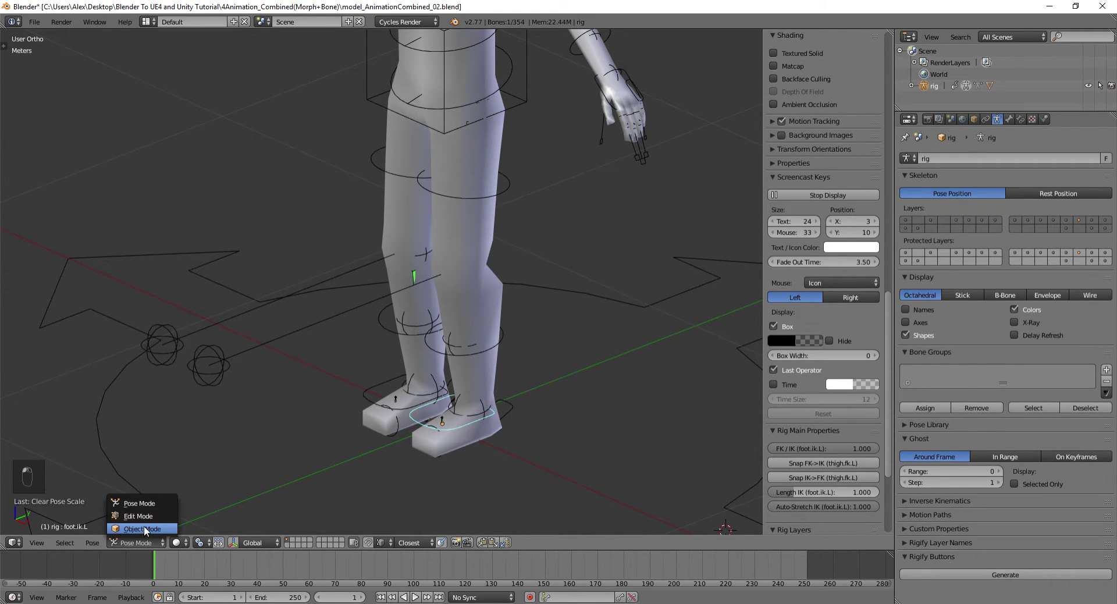
pyautogui.click(146, 531)
pyautogui.scroll(-4, 495, 330)
pyautogui.press('t')
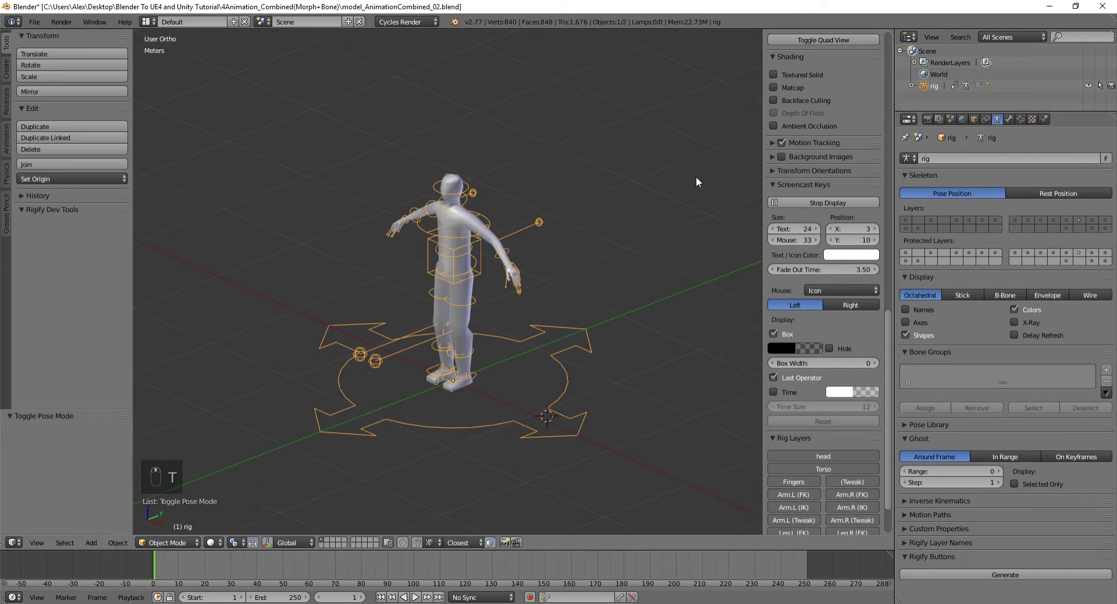
pyautogui.press('t')
pyautogui.press('n')
# Split the 3D view and turn the right-hand area into a Dope Sheet.
pyautogui.moveTo(890, 30); pyautogui.dragTo(385, 280)
pyautogui.click(399, 542)
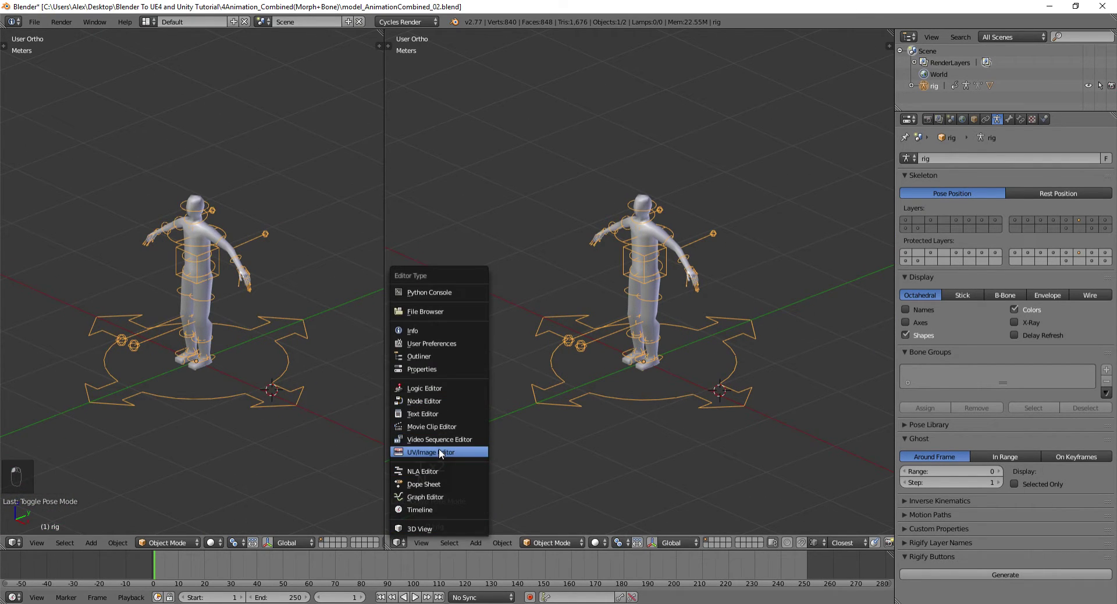
pyautogui.click(438, 484)
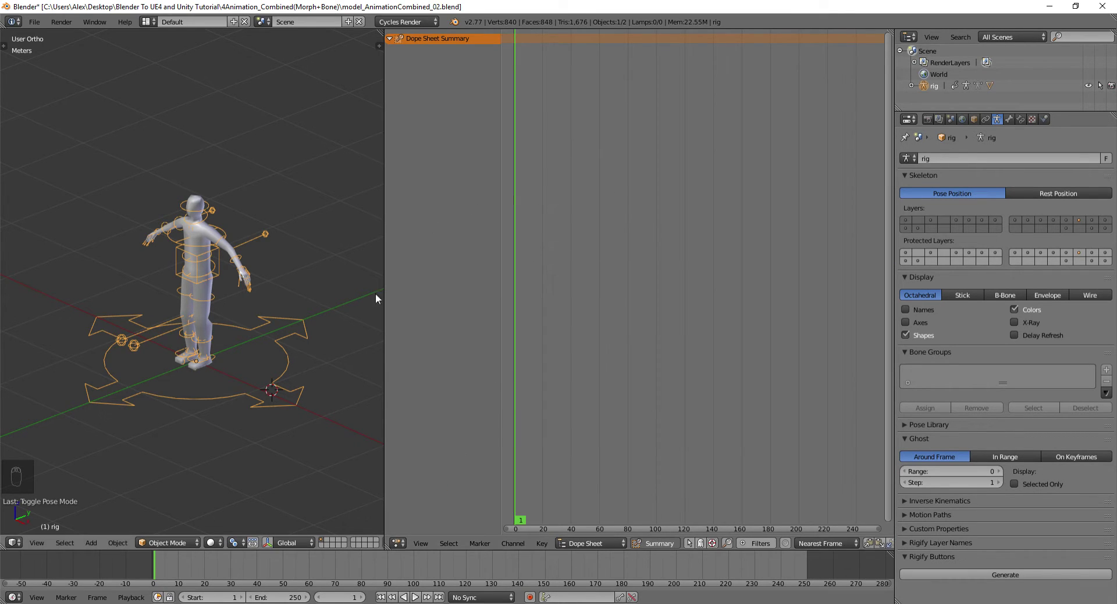
pyautogui.moveTo(375, 293); pyautogui.dragTo(259, 303, button='middle')
pyautogui.scroll(2, 258, 303)
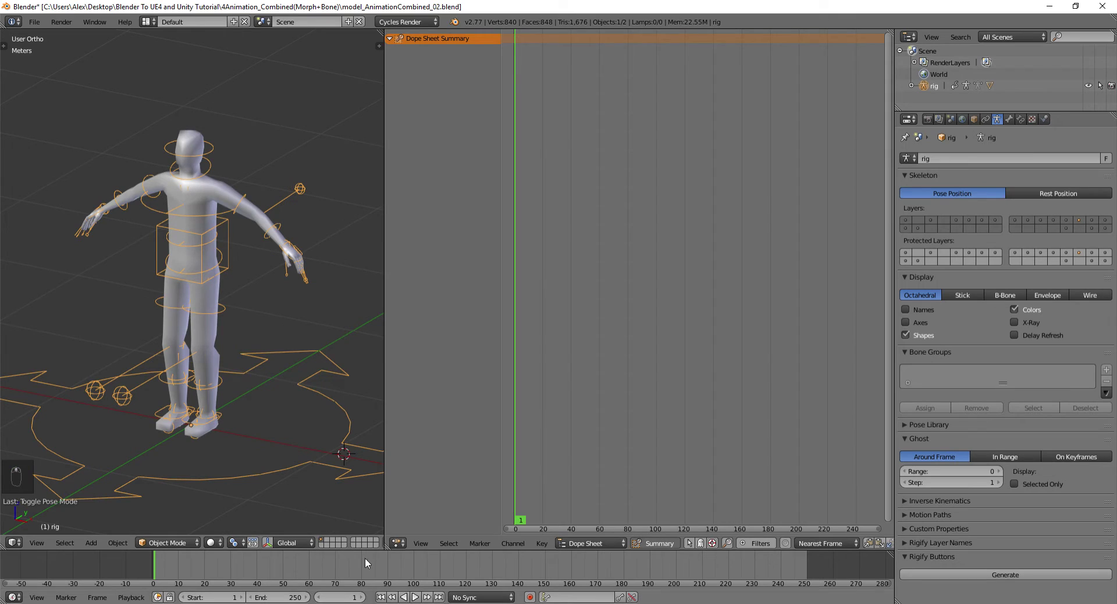
# Set the animation end frame to 50 and fit the timeline and Dope Sheet to it.
pyautogui.click(284, 594)
pyautogui.write('50')
pyautogui.press('Return')
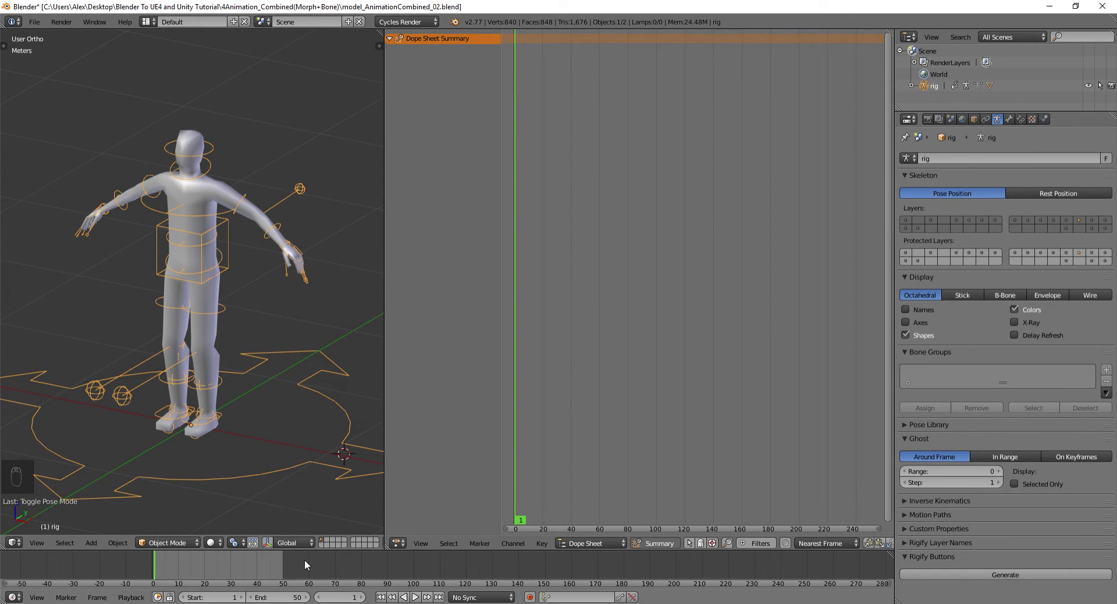
pyautogui.press('Home')
pyautogui.press('Home')
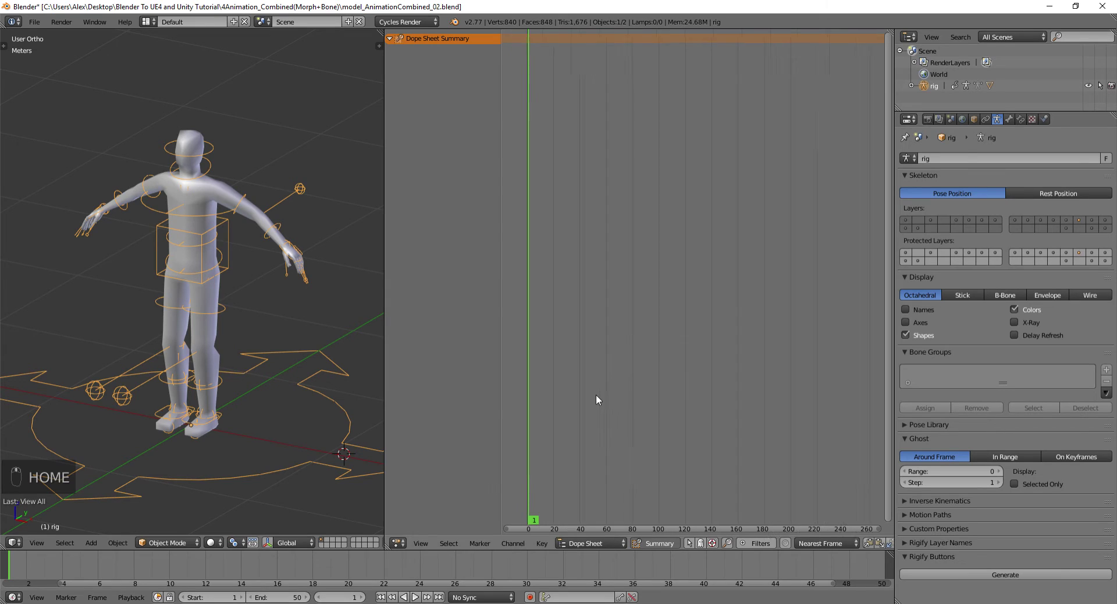
pyautogui.press('Home')
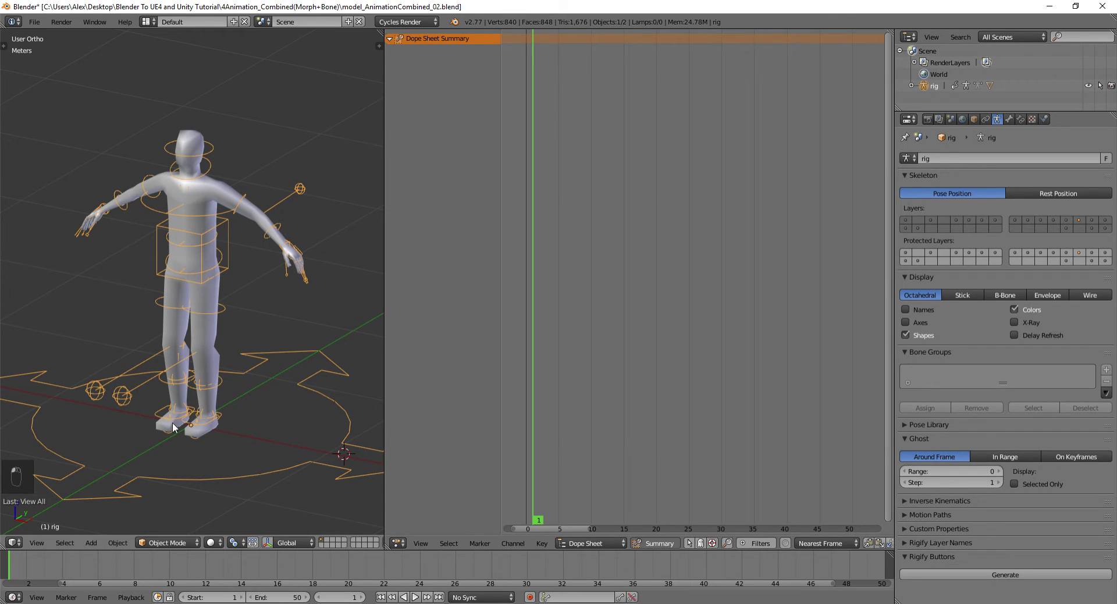
pyautogui.keyDown('shift'); pyautogui.moveTo(241, 315); pyautogui.dragTo(241, 330, button='middle'); pyautogui.keyUp('shift')
pyautogui.press('Tab')
pyautogui.scroll(-1, 241, 331)
# Put the rig into Pose Mode and select all its bones.
pyautogui.press('Tab')
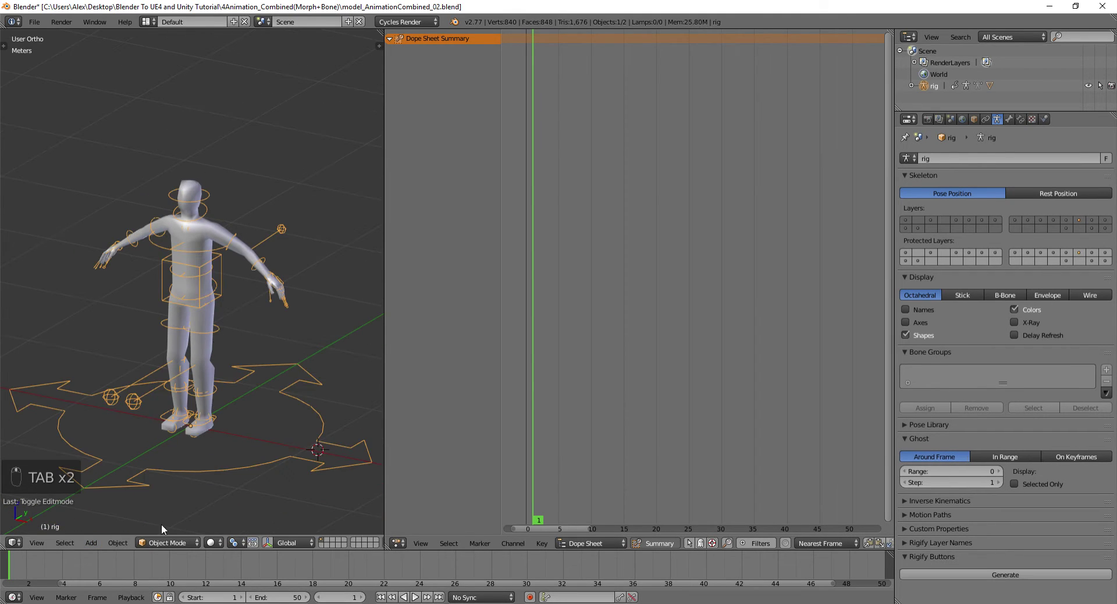
pyautogui.click(163, 542)
pyautogui.click(172, 503)
pyautogui.moveTo(239, 362); pyautogui.dragTo(229, 364, button='middle')
pyautogui.press('a')
pyautogui.press('a')
pyautogui.press('a')
pyautogui.press('a')
pyautogui.press('a')
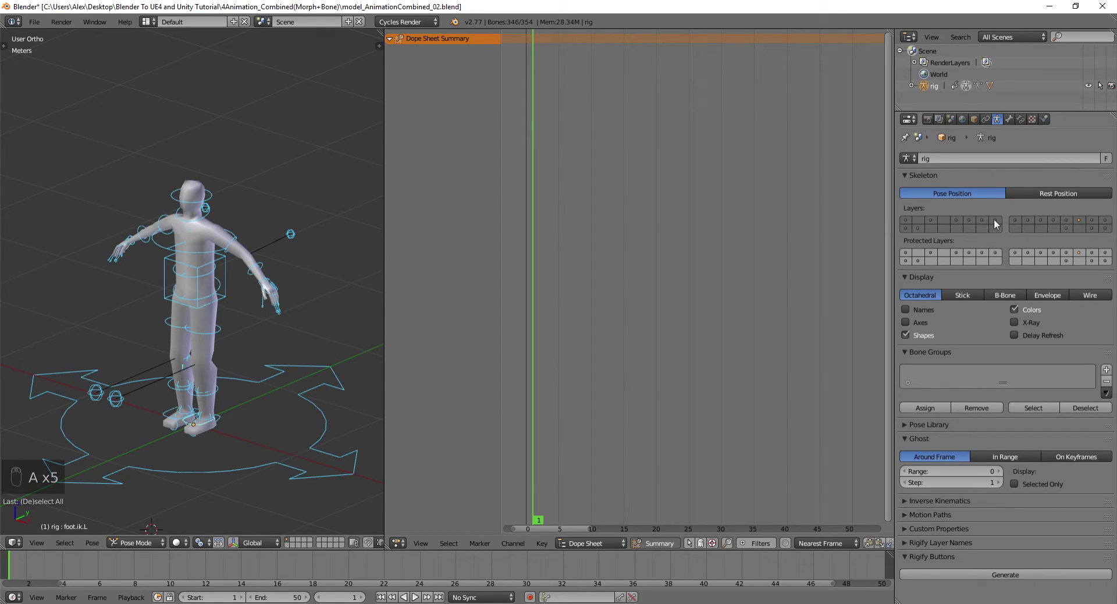
# Turn on the extra control-bone layers and display the rig in wireframe.
pyautogui.keyDown('shift'); pyautogui.click(1092, 229); pyautogui.keyUp('shift')
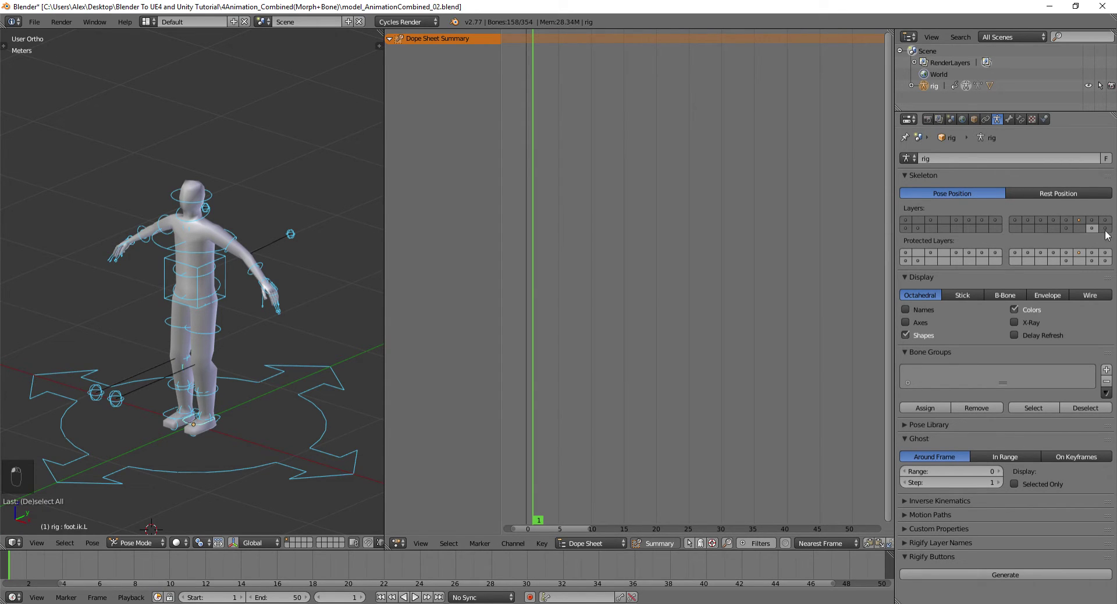
pyautogui.keyDown('shift'); pyautogui.click(1105, 229); pyautogui.keyUp('shift')
pyautogui.moveTo(259, 259); pyautogui.dragTo(247, 260, button='middle')
pyautogui.press('z')
pyautogui.scroll(4, 230, 260)
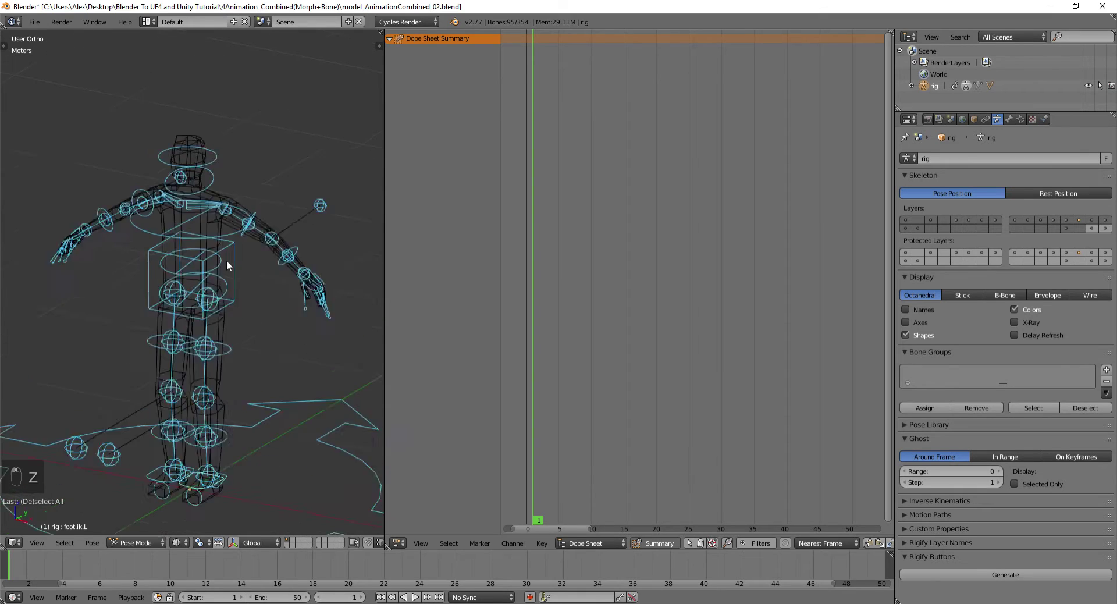
pyautogui.keyDown('shift'); pyautogui.click(1105, 228); pyautogui.keyUp('shift')
pyautogui.keyDown('shift'); pyautogui.click(1105, 228); pyautogui.keyUp('shift')
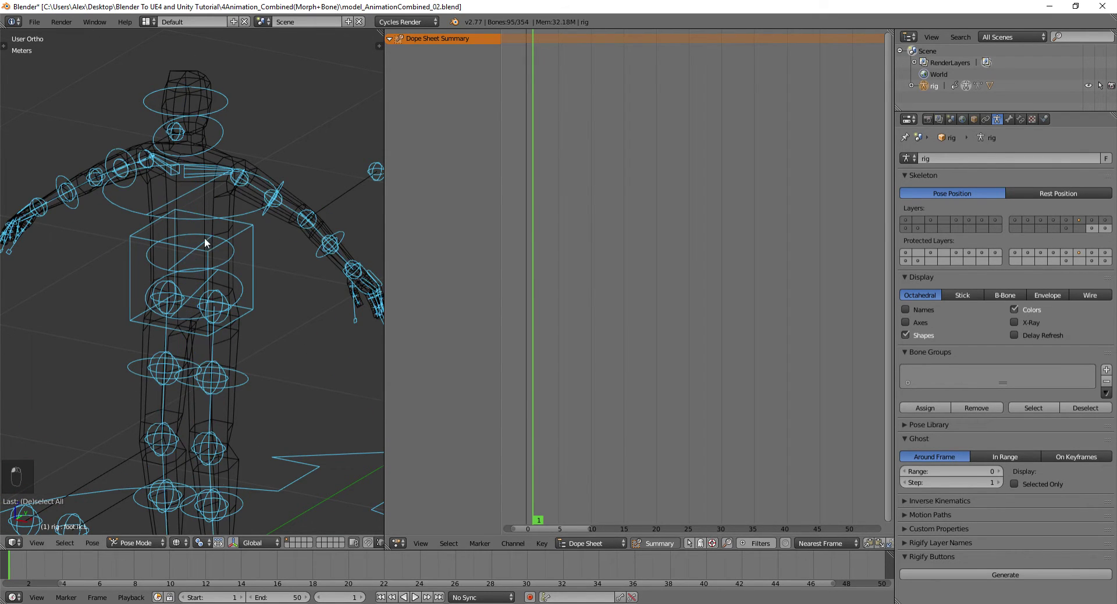
pyautogui.scroll(-2, 205, 237)
pyautogui.scroll(-2, 193, 324)
# Select all bones again and briefly open, then dismiss, the Insert Keyframe menu.
pyautogui.press('a')
pyautogui.press('a')
pyautogui.press('a')
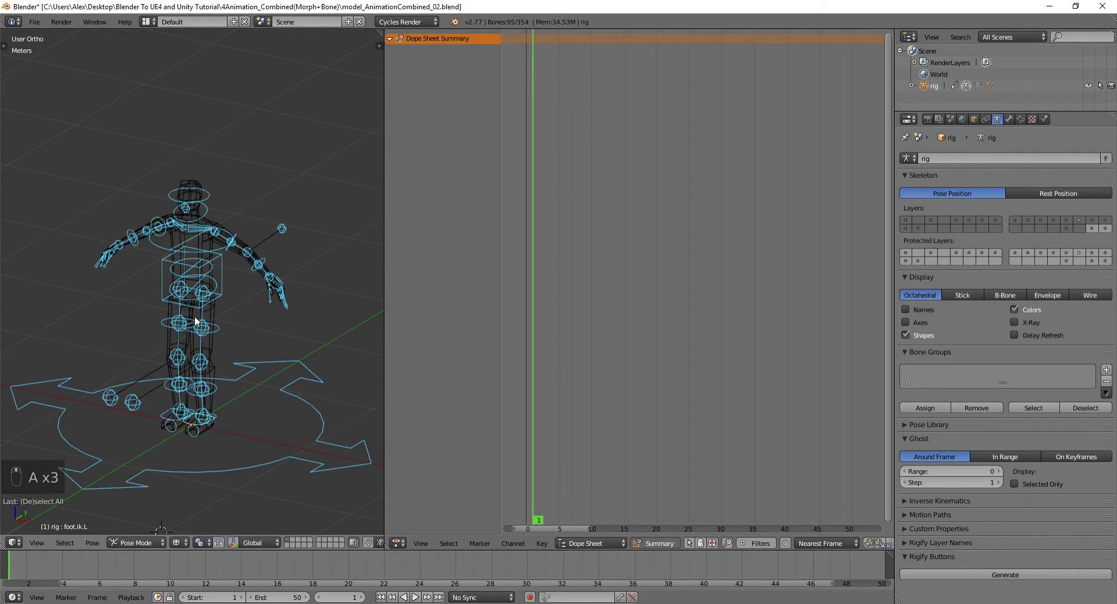
pyautogui.moveTo(226, 283); pyautogui.dragTo(214, 296, button='middle')
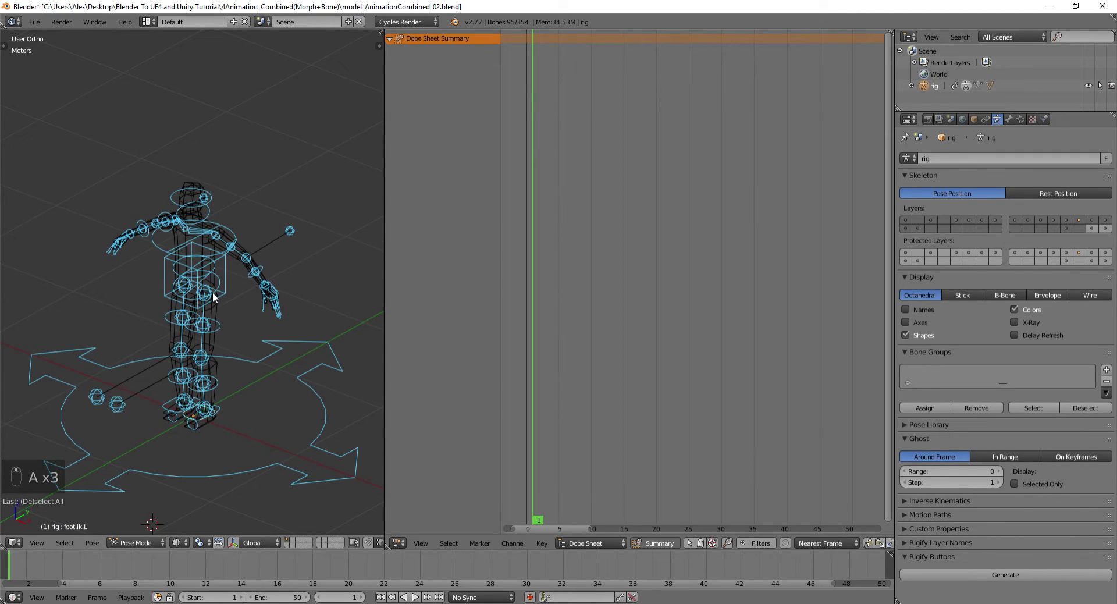
pyautogui.press('i')
pyautogui.click(214, 297)
pyautogui.keyDown('alt'); pyautogui.scroll(1, 582, 409); pyautogui.keyUp('alt')
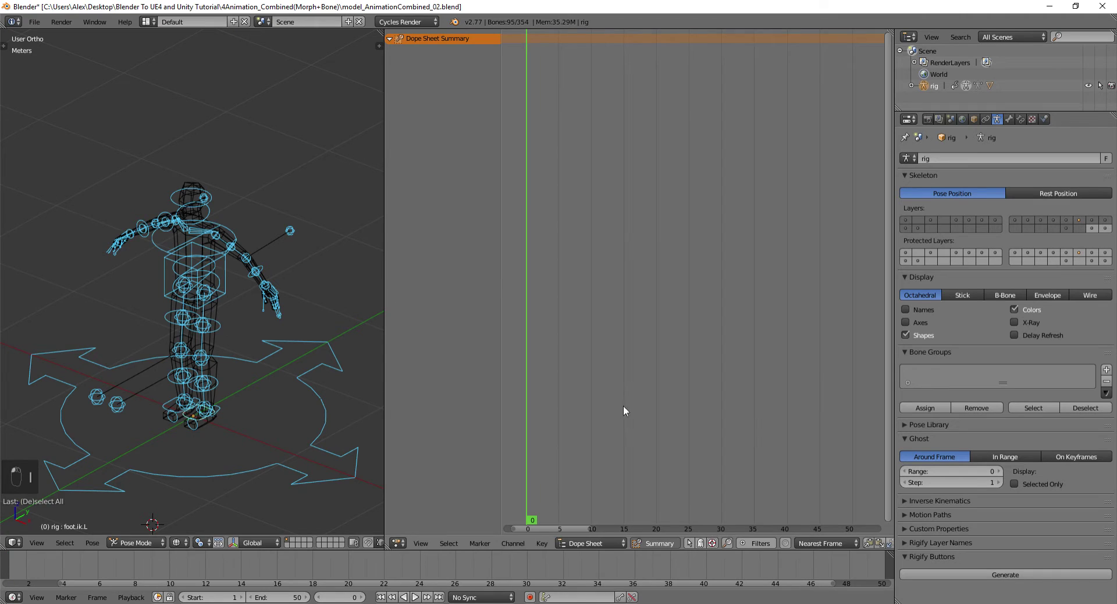
# Insert a LocRot keyframe on all bones at frame 0.
pyautogui.press('i')
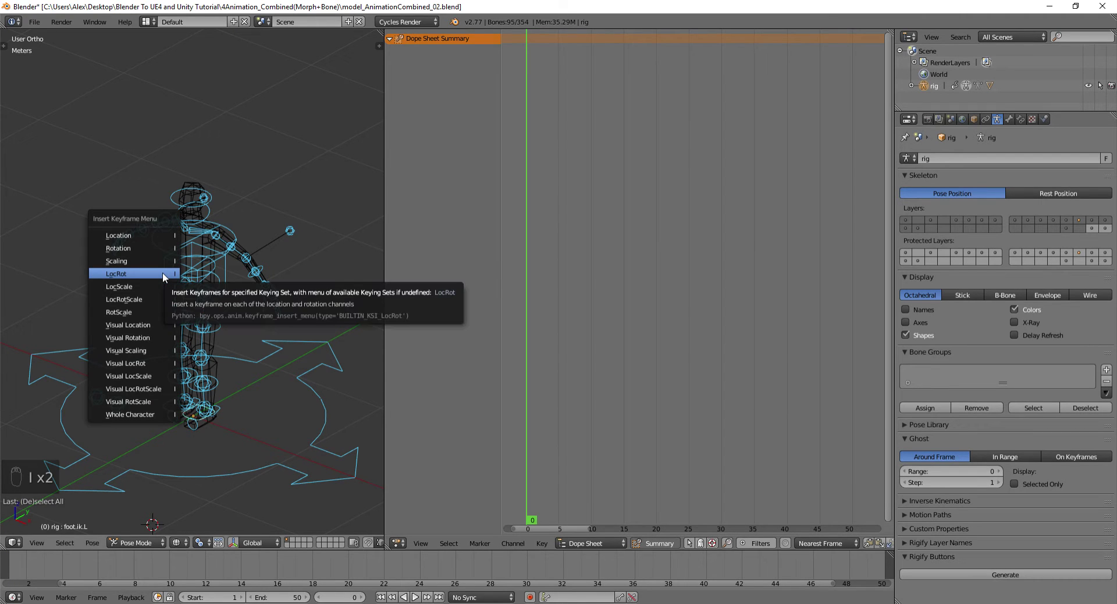
pyautogui.click(162, 272)
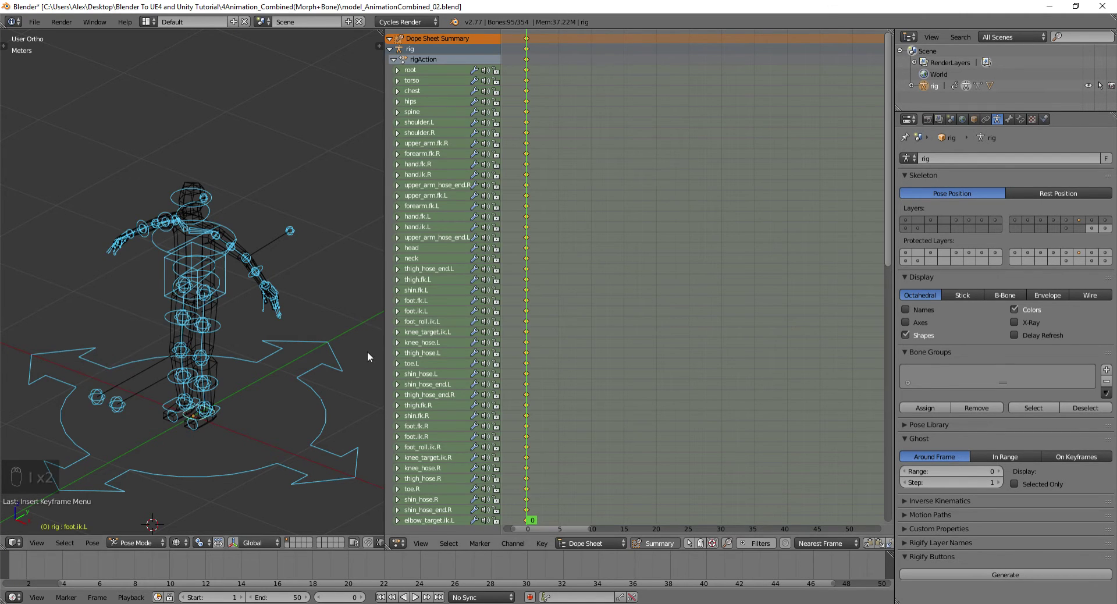
pyautogui.moveTo(368, 351); pyautogui.dragTo(253, 334, button='middle')
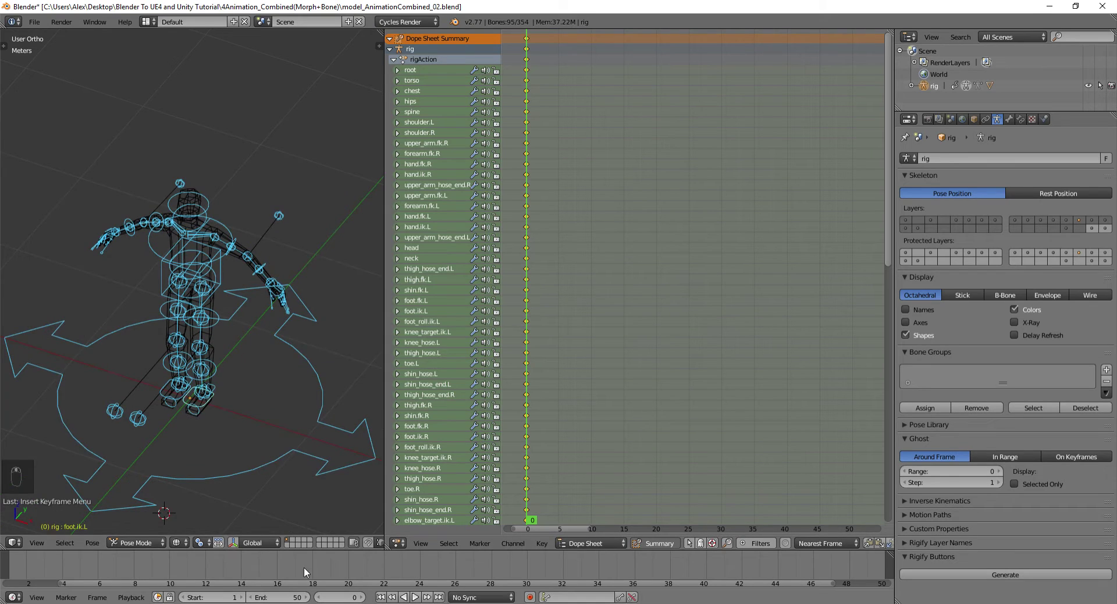
# Play the animation and stop it at frame 25.
pyautogui.hotkey('alt', 'a')
pyautogui.hotkey('alt', 'a')
pyautogui.click(443, 565)
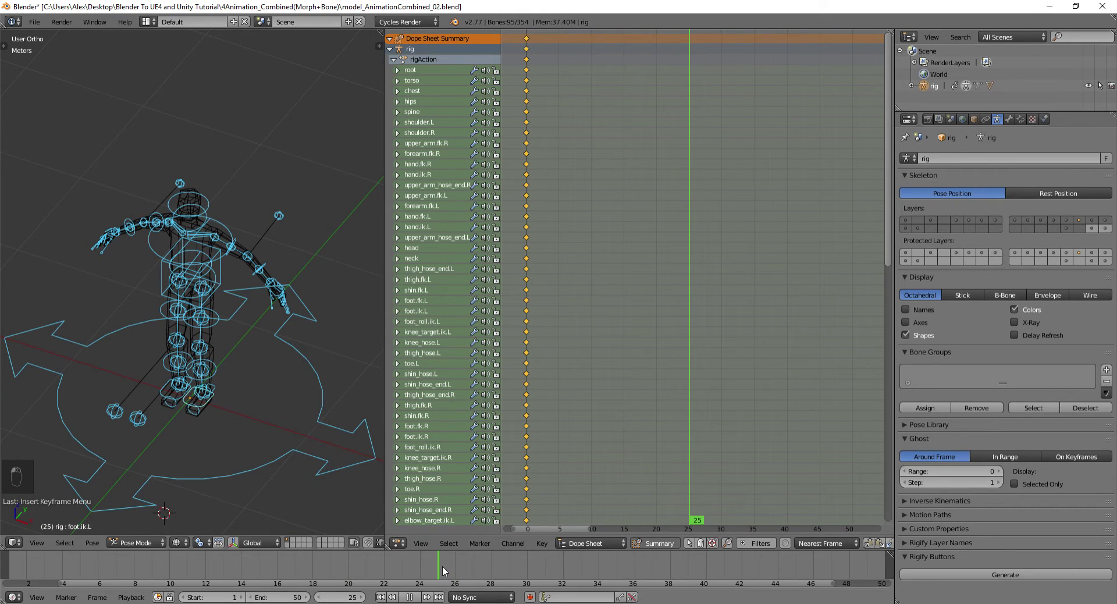
pyautogui.moveTo(245, 419); pyautogui.dragTo(211, 341, button='middle')
pyautogui.scroll(6, 198, 349)
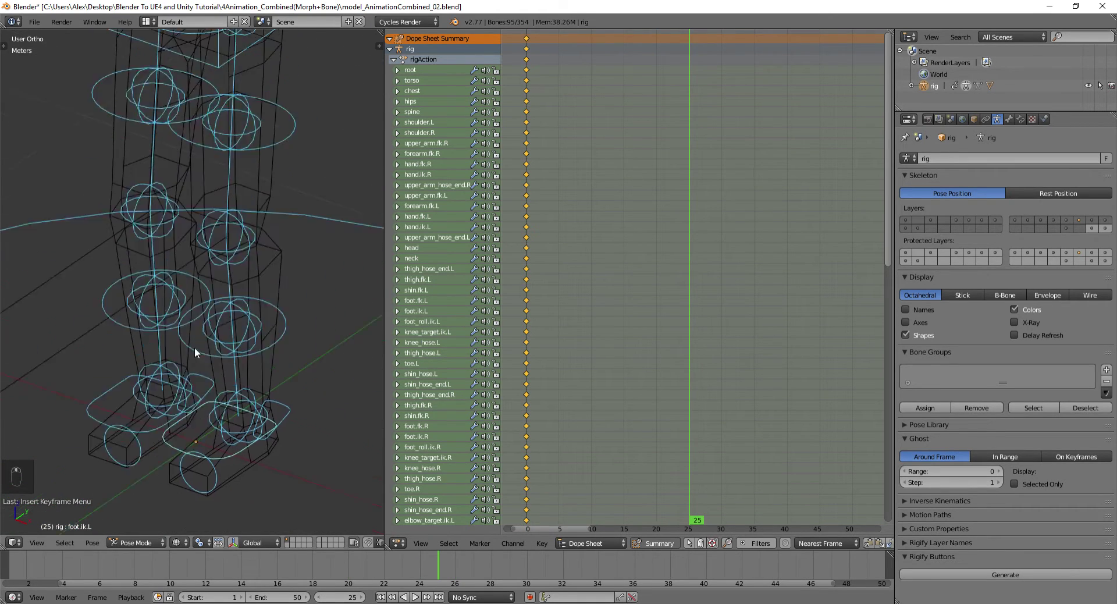
# Select foot.ik.L alone and move it lower, returning to solid shading.
pyautogui.press('a')
pyautogui.rightClick(177, 372)
pyautogui.press('g')
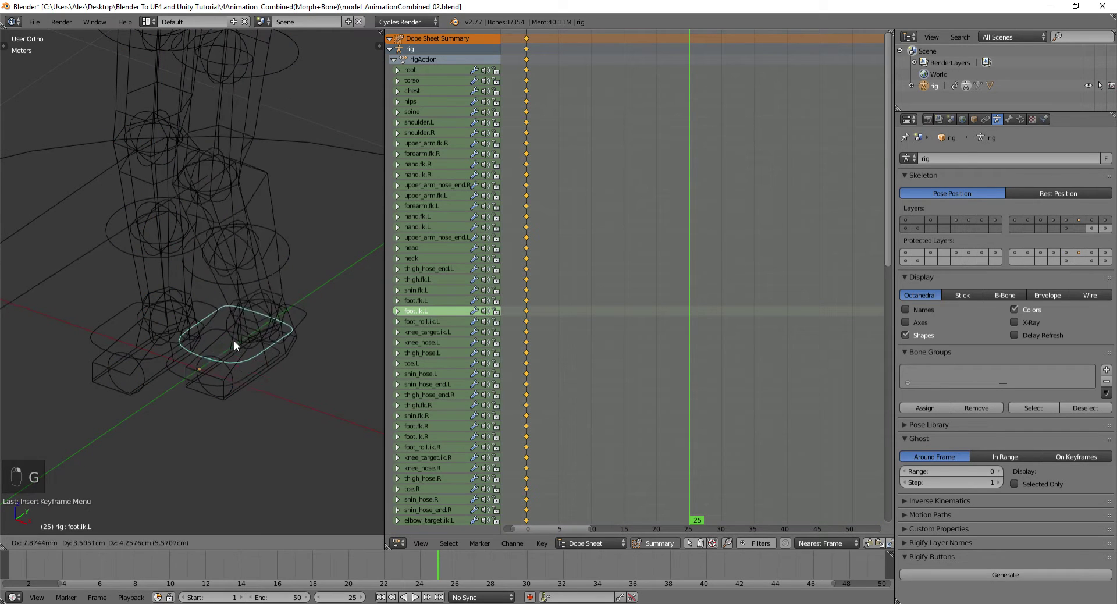
pyautogui.click(268, 344)
pyautogui.press('z')
pyautogui.press('g')
pyautogui.click(291, 337)
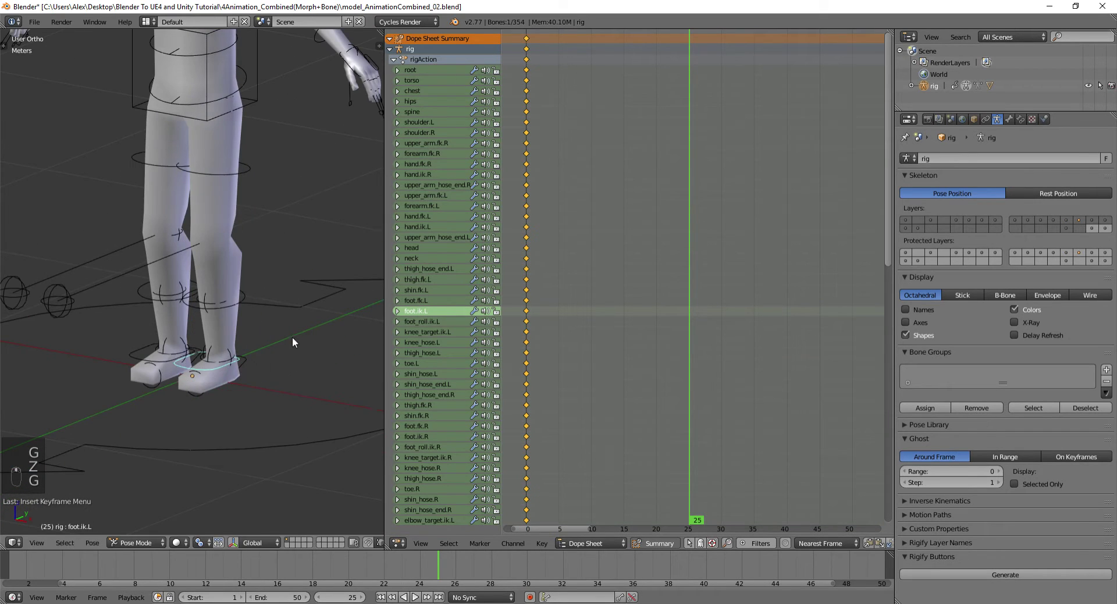
pyautogui.rightClick(531, 598)
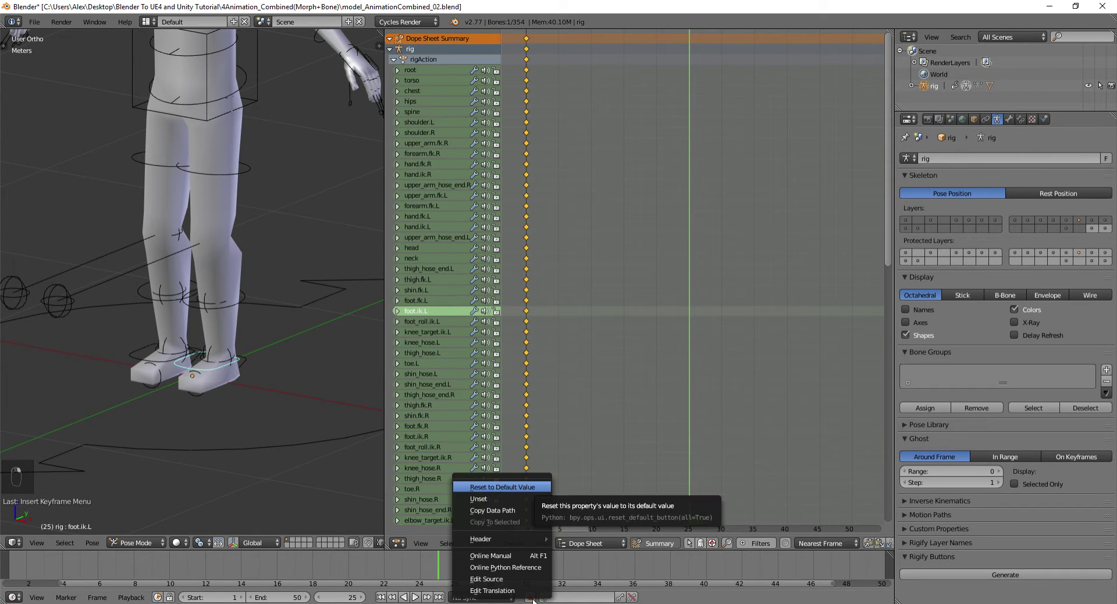
# Check the keying set list and enable Auto Keying with the red record button.
pyautogui.press('Escape')
pyautogui.click(541, 598)
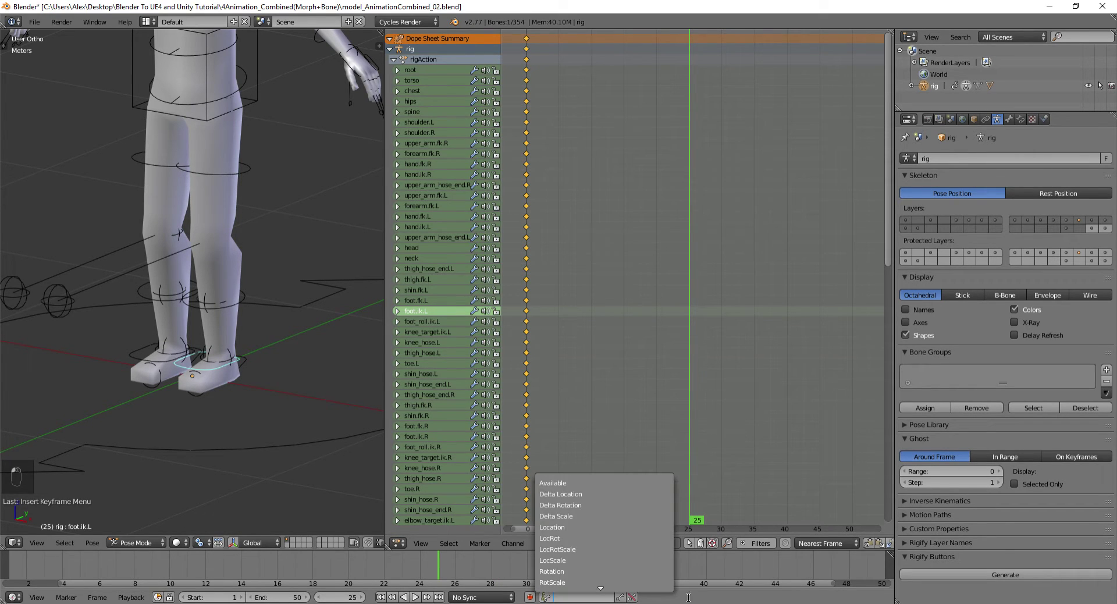
pyautogui.click(555, 598)
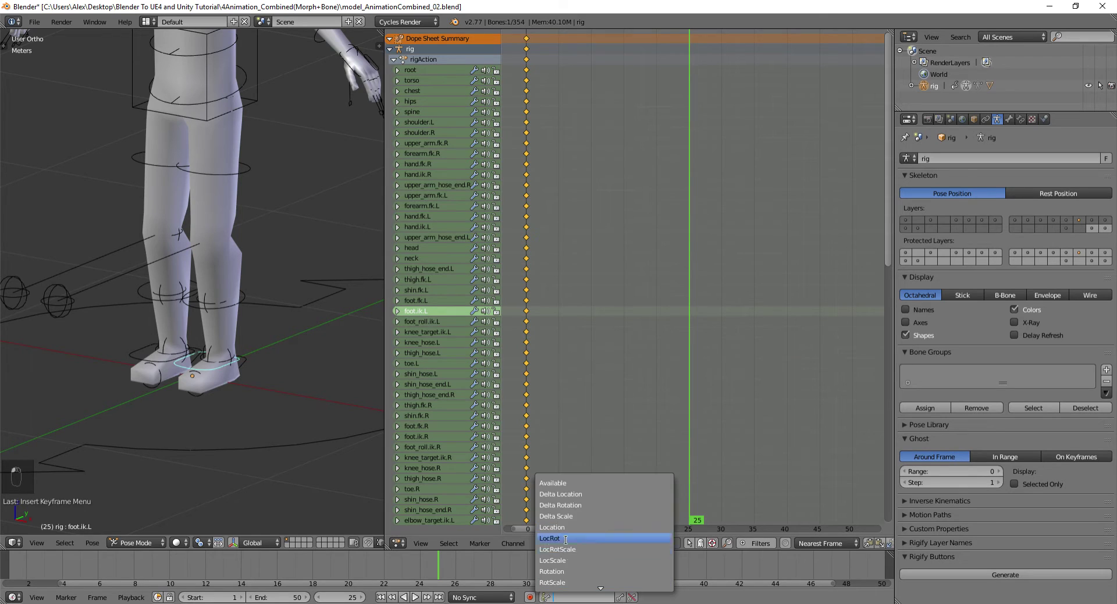
pyautogui.click(529, 598)
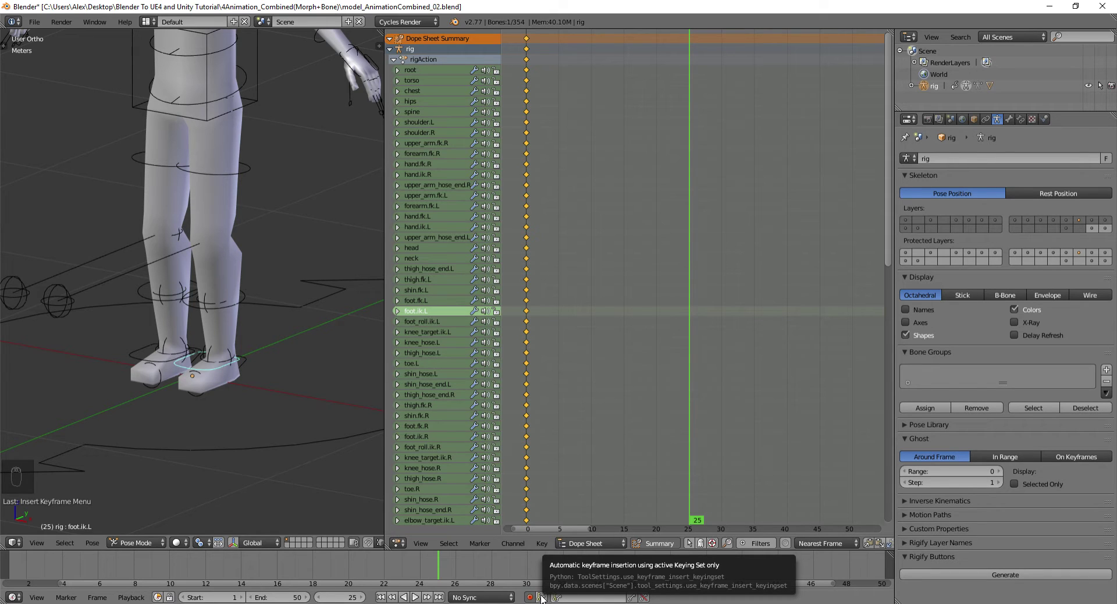
# At frame 25, move and rotate foot.ik.L into a raised pose.
pyautogui.moveTo(268, 349); pyautogui.dragTo(293, 338, button='middle')
pyautogui.press('g')
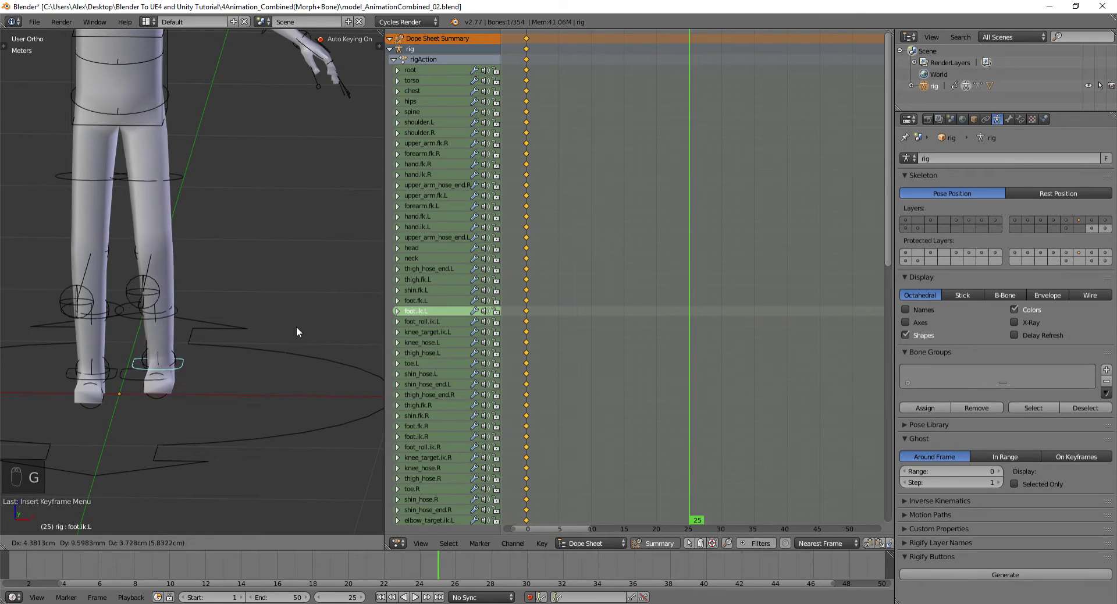
pyautogui.click(350, 278)
pyautogui.press('r')
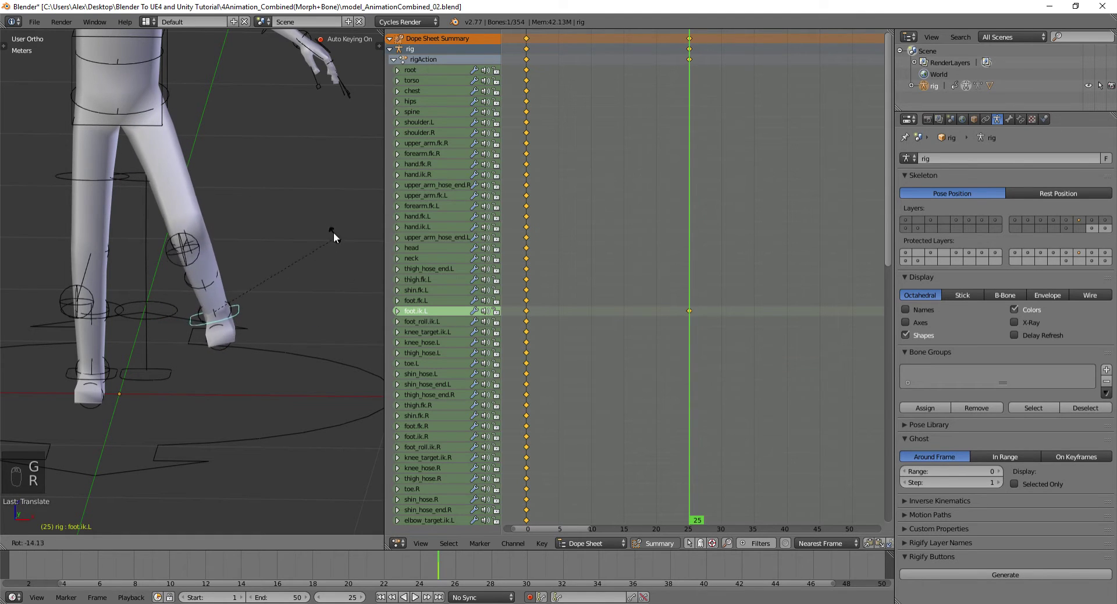
pyautogui.click(316, 218)
# At frame 50, clear the foot's rotation, location and scale, then replay from frame 0.
pyautogui.moveTo(448, 570); pyautogui.dragTo(885, 563)
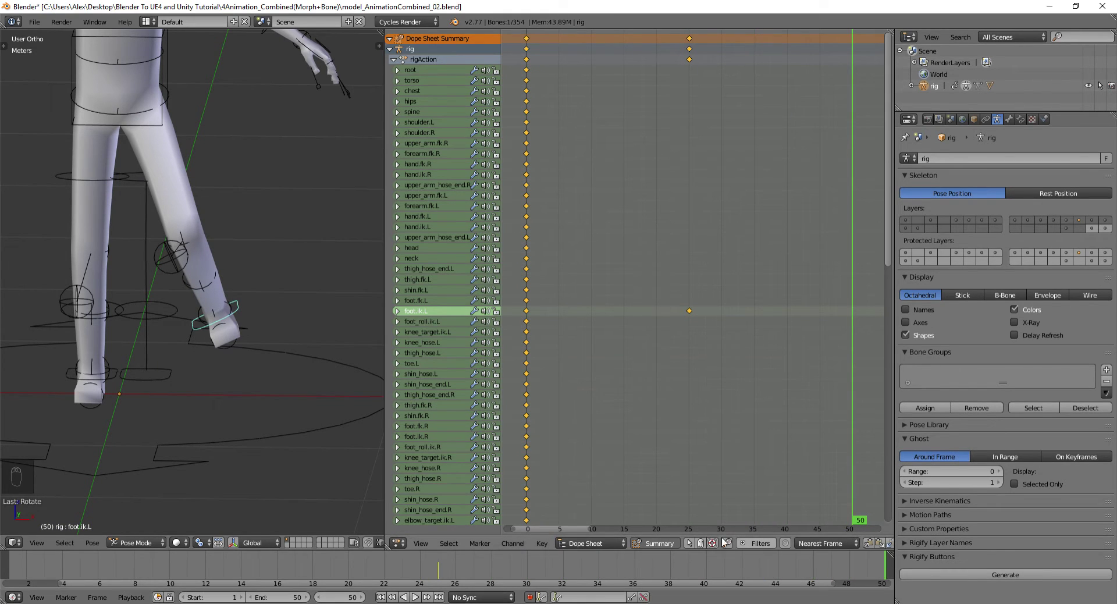
pyautogui.moveTo(232, 352); pyautogui.dragTo(247, 296, button='middle')
pyautogui.hotkey('alt', 'r')
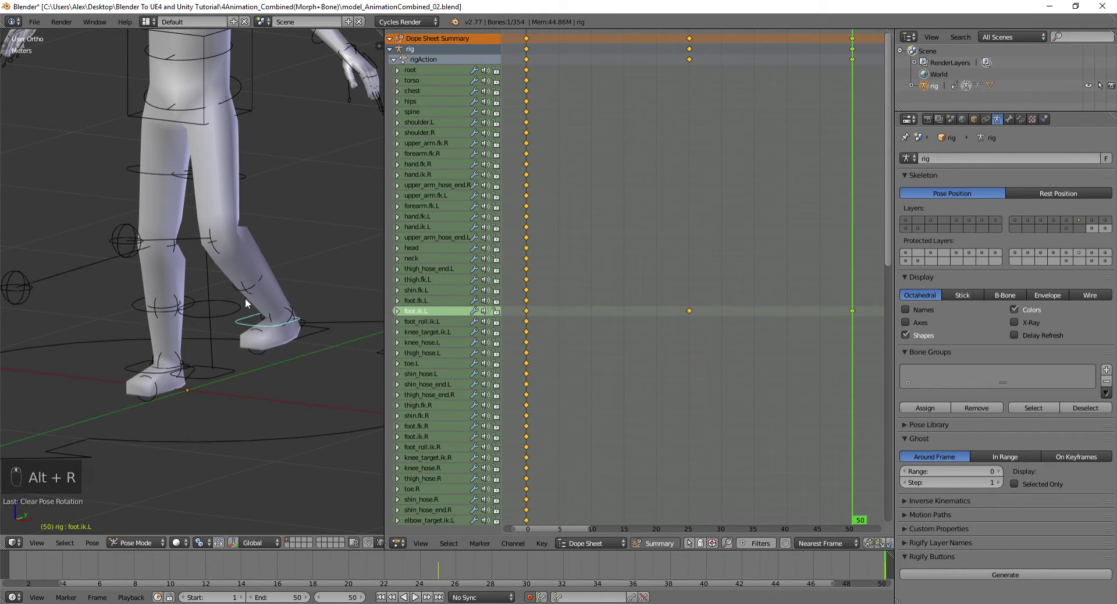
pyautogui.hotkey('alt', 'g')
pyautogui.hotkey('alt', 's')
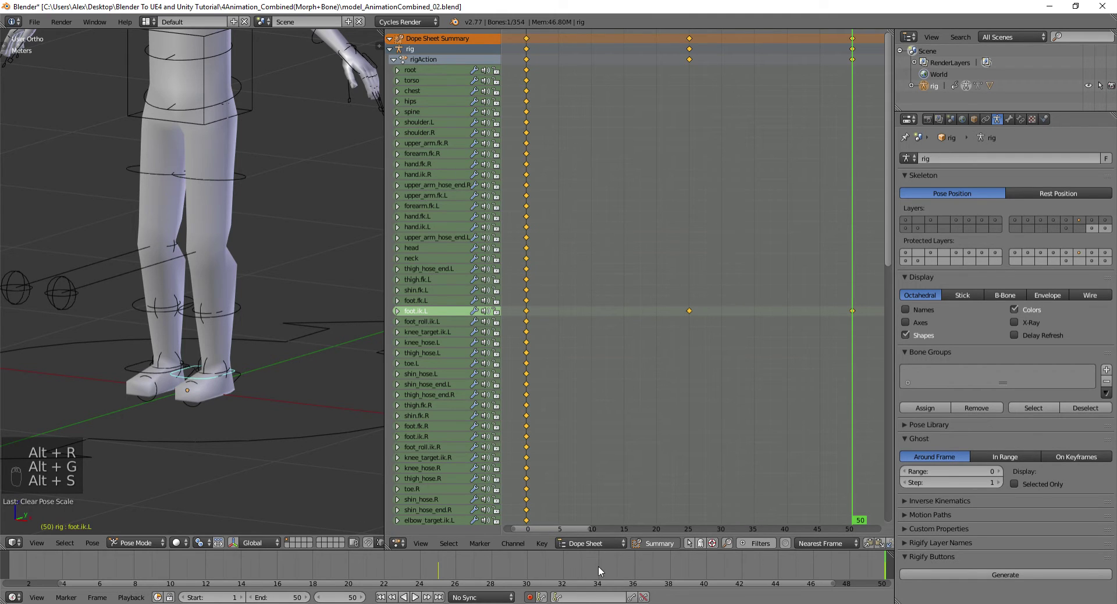
pyautogui.moveTo(599, 566); pyautogui.dragTo(6, 569)
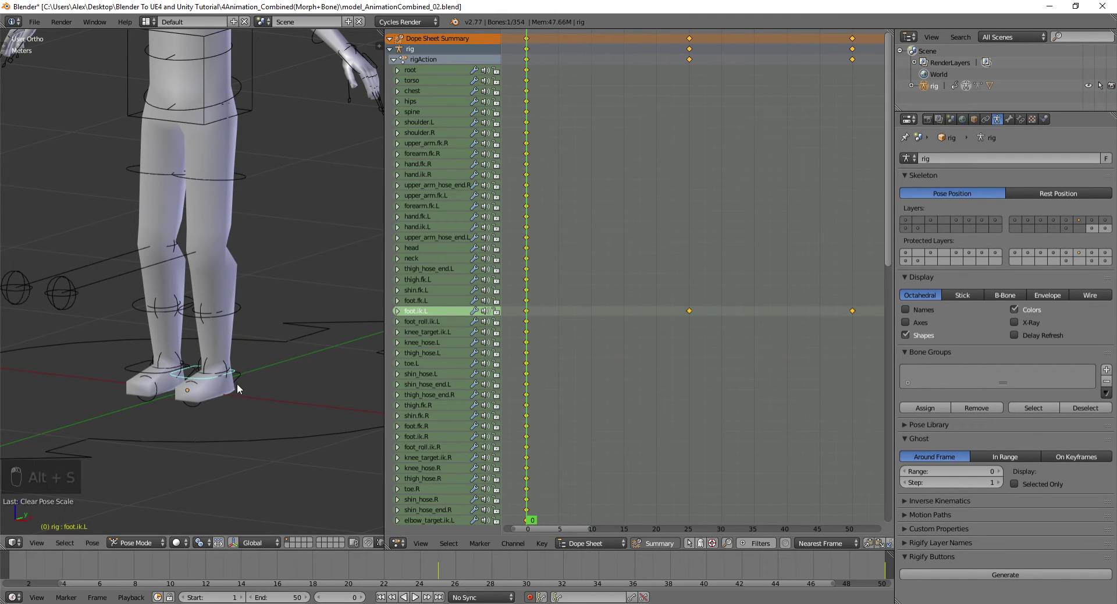
pyautogui.hotkey('alt', 'a')
# At frame 25, rotate the foot.ik.L bone around the Y axis.
pyautogui.scroll(-8, 236, 383)
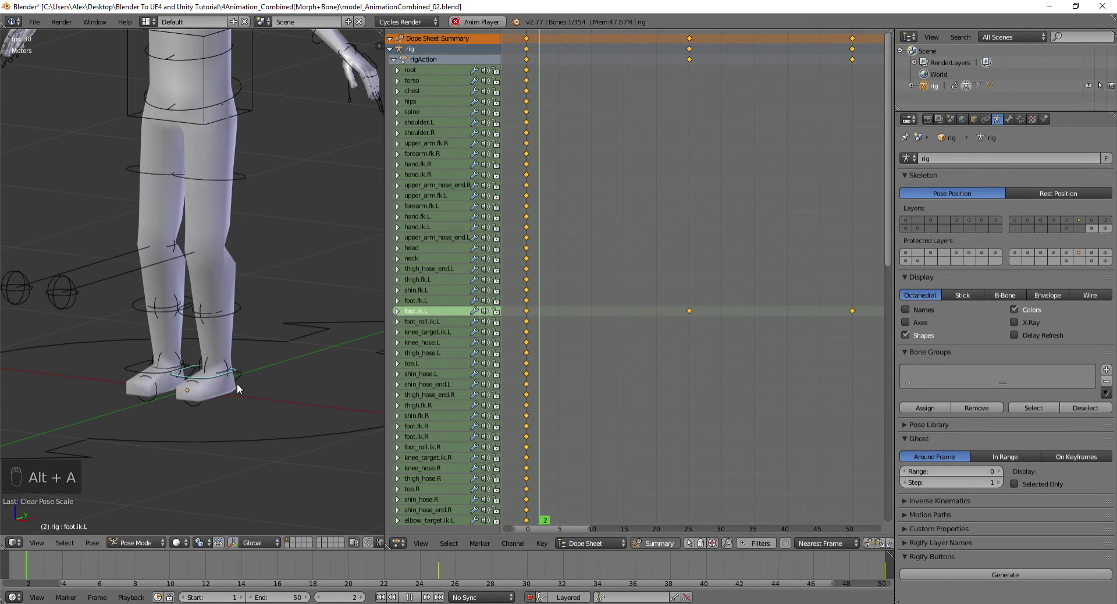
pyautogui.scroll(8, 250, 347)
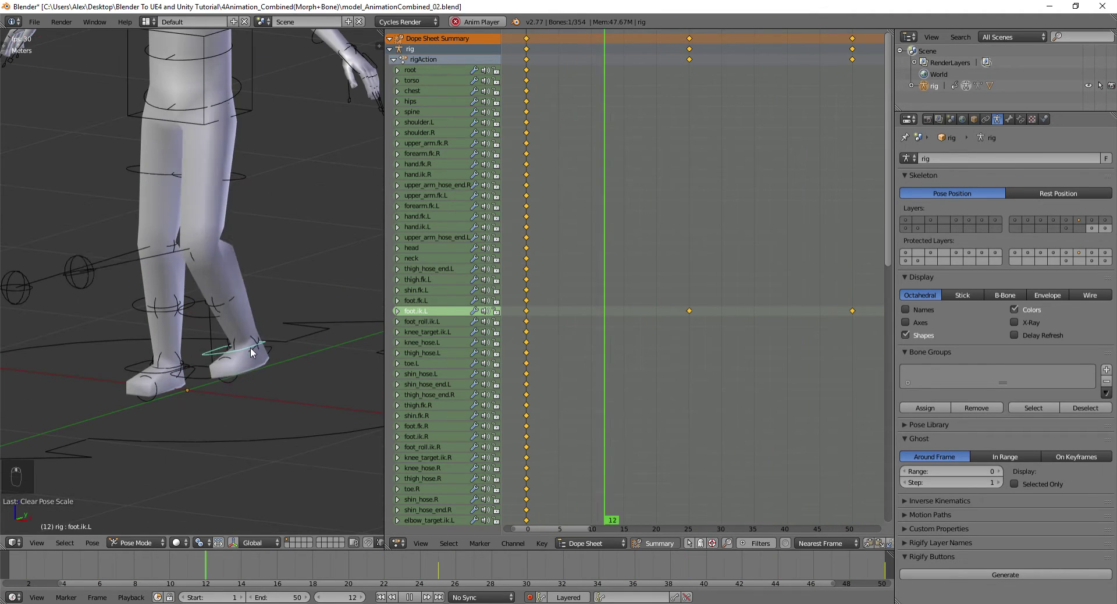
pyautogui.hotkey('alt', 'a')
pyautogui.press('Up')
pyautogui.moveTo(314, 326); pyautogui.dragTo(289, 275, button='middle')
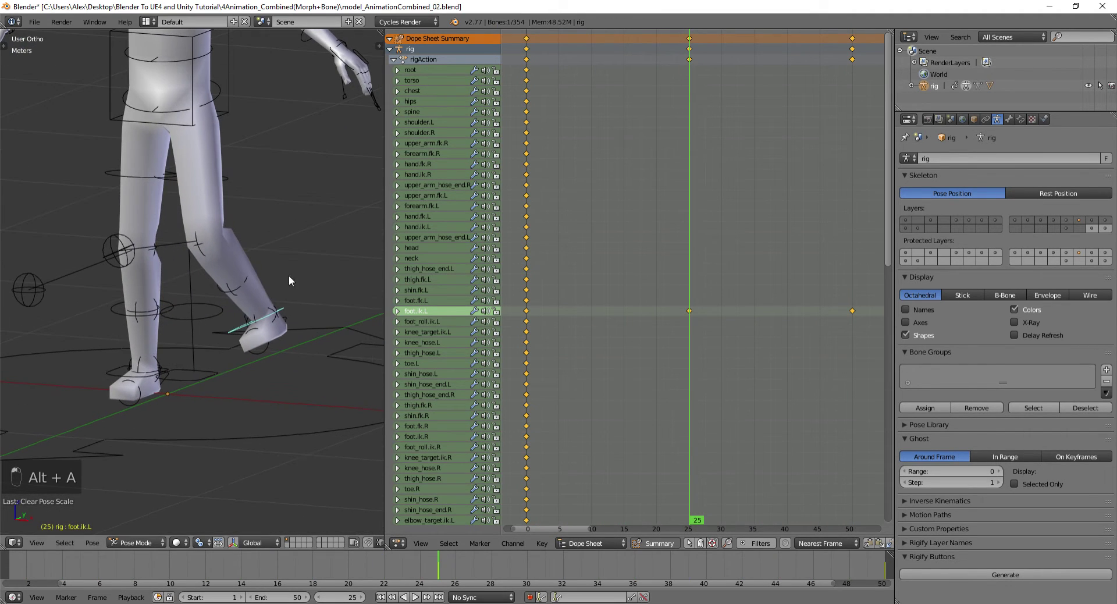
pyautogui.press('r')
pyautogui.press('y')
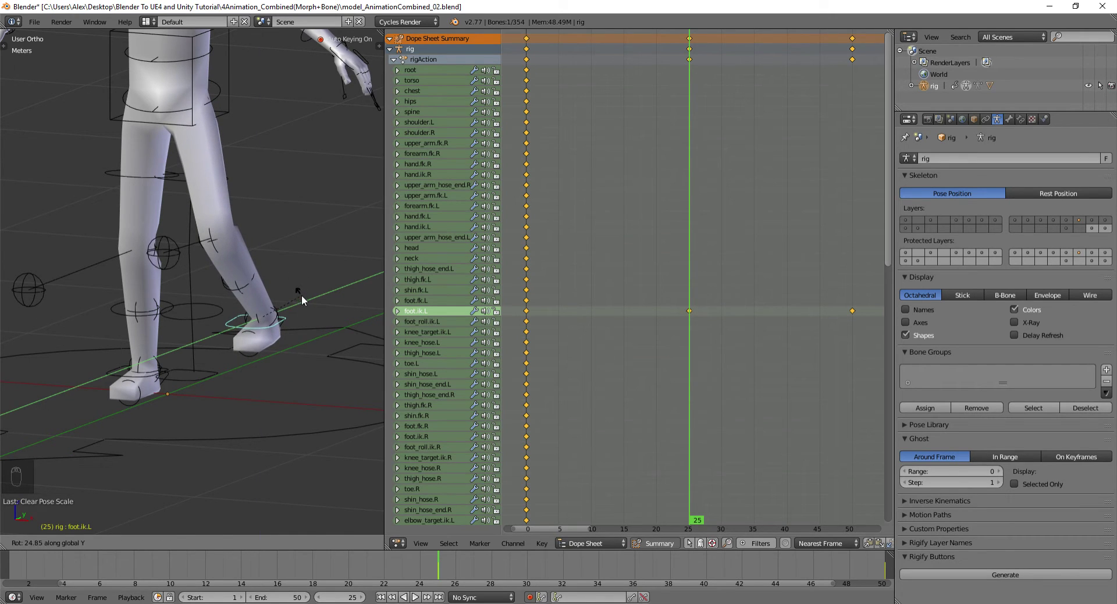
pyautogui.click(302, 295)
# Replay the animation from frame 0 to check the leg motion, then stop it.
pyautogui.click(381, 597)
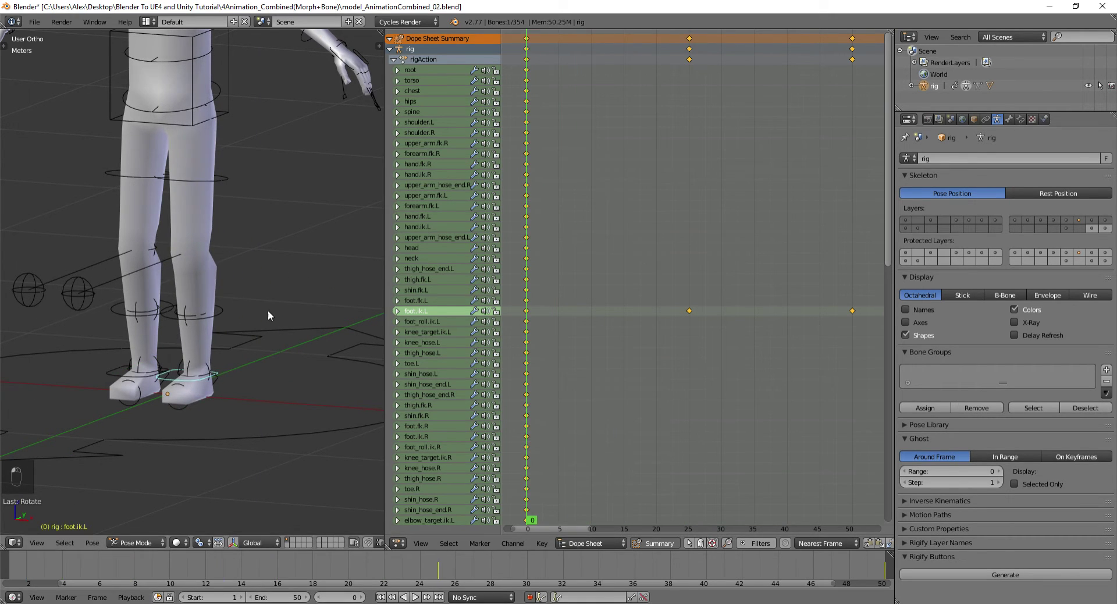
pyautogui.hotkey('alt', 'a')
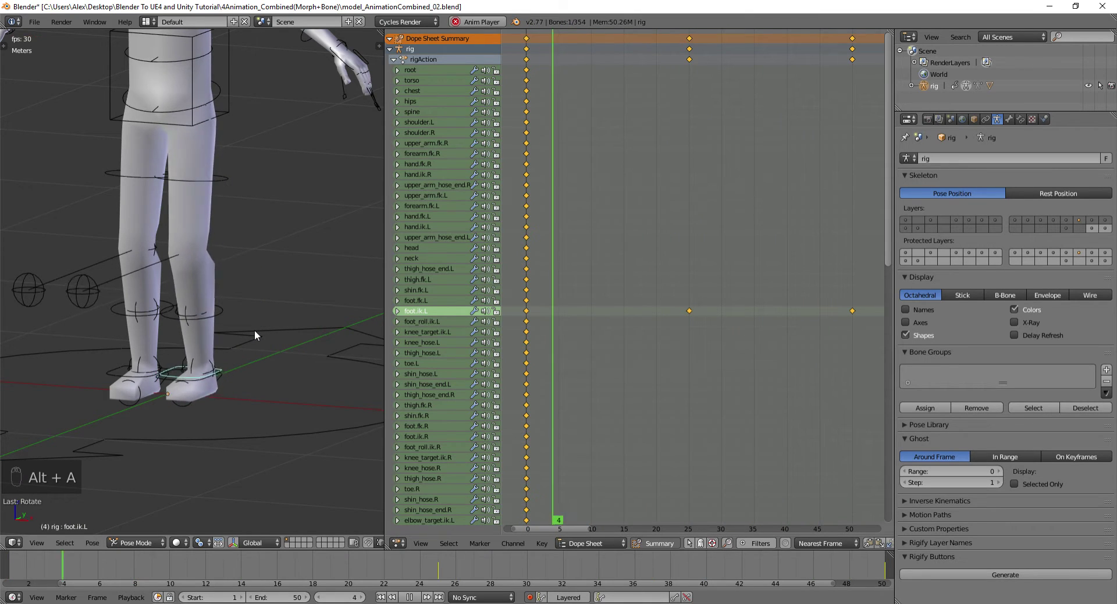
pyautogui.scroll(-6, 254, 330)
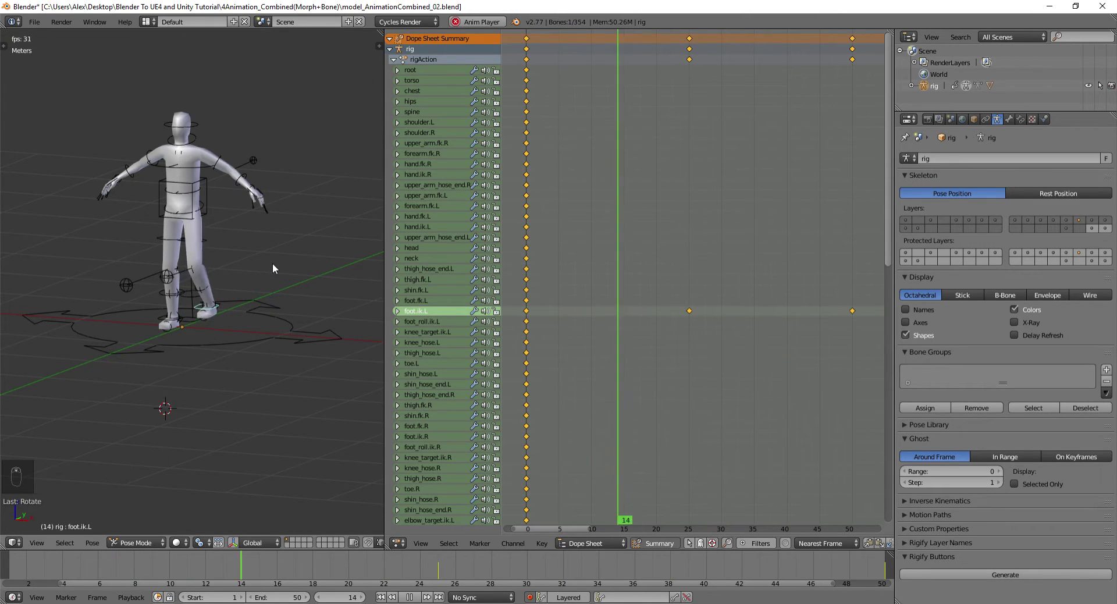
pyautogui.scroll(6, 274, 263)
pyautogui.hotkey('alt', 'a')
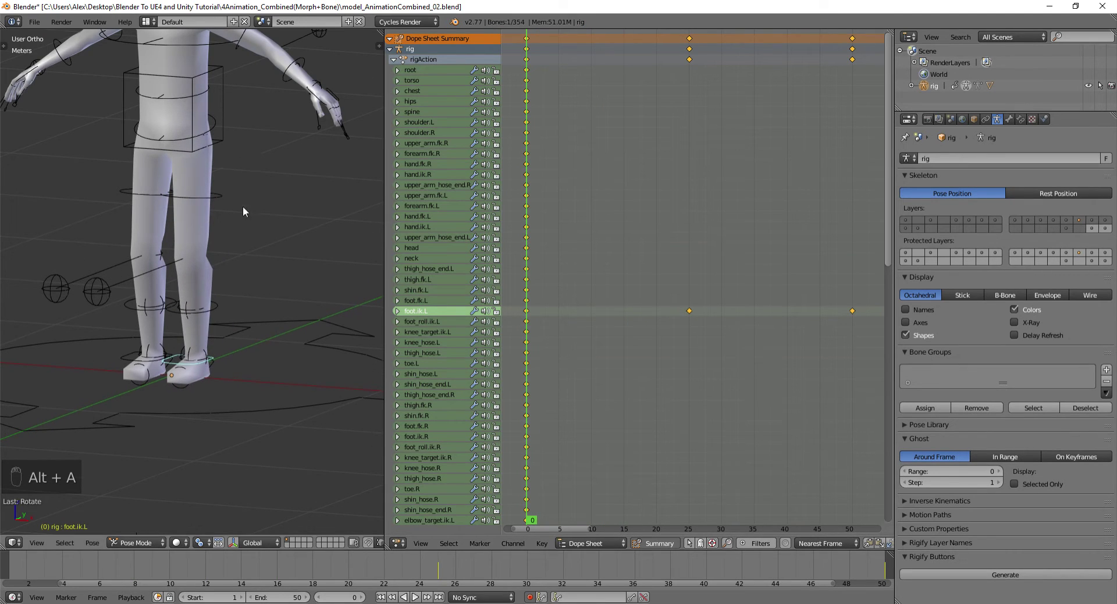
pyautogui.scroll(-6, 242, 206)
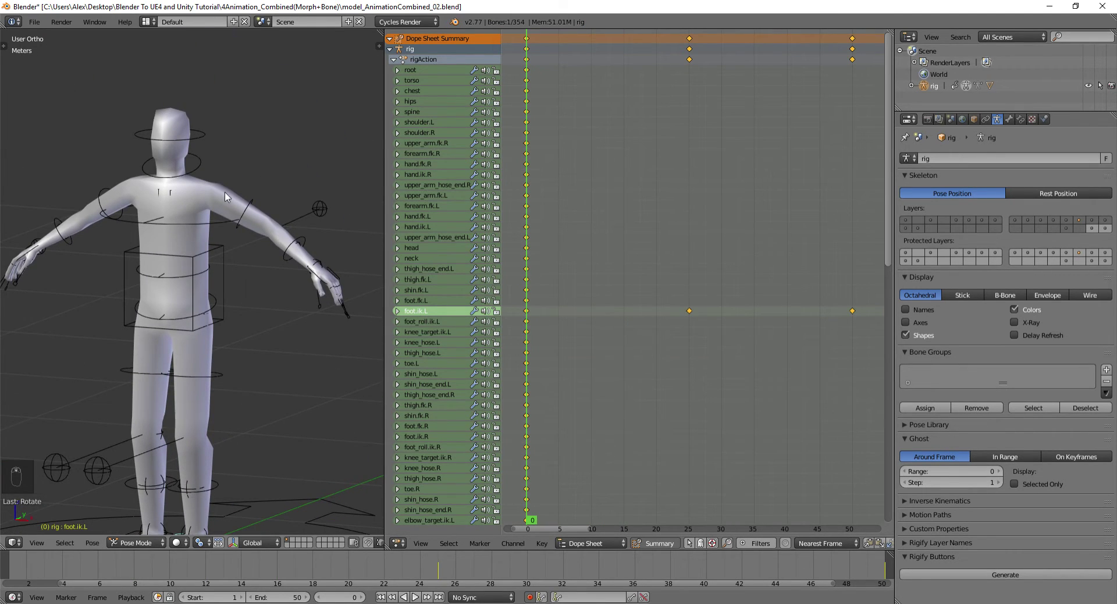
pyautogui.keyDown('shift'); pyautogui.moveTo(225, 197); pyautogui.dragTo(235, 307, button='middle'); pyautogui.keyUp('shift')
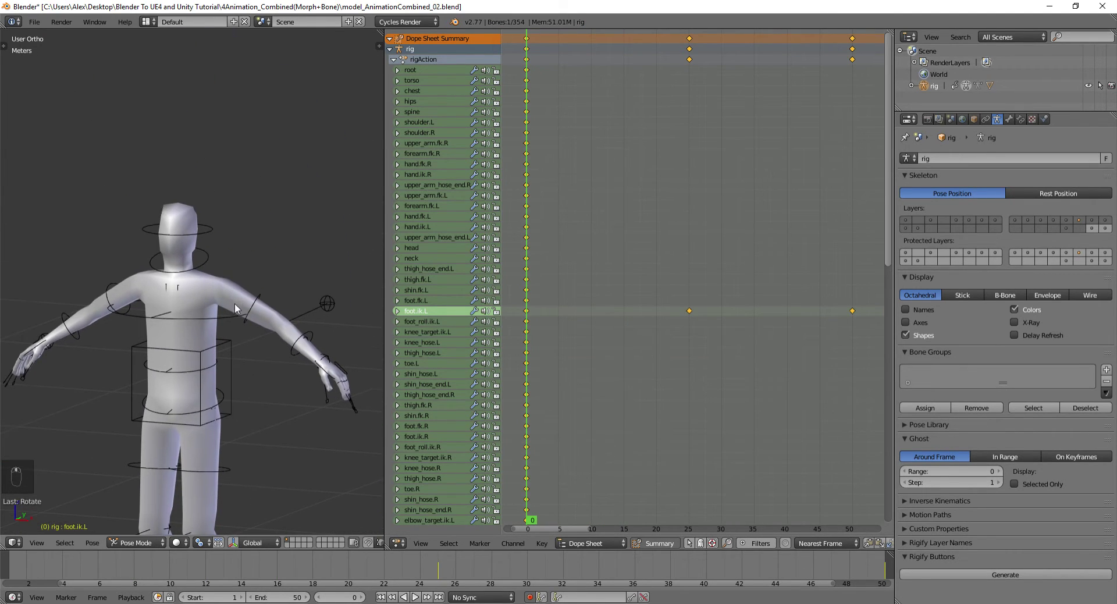
# Select the body mesh, switch to the Shape Key Editor, and key HeadExpand at 0 on frame 0.
pyautogui.rightClick(179, 217)
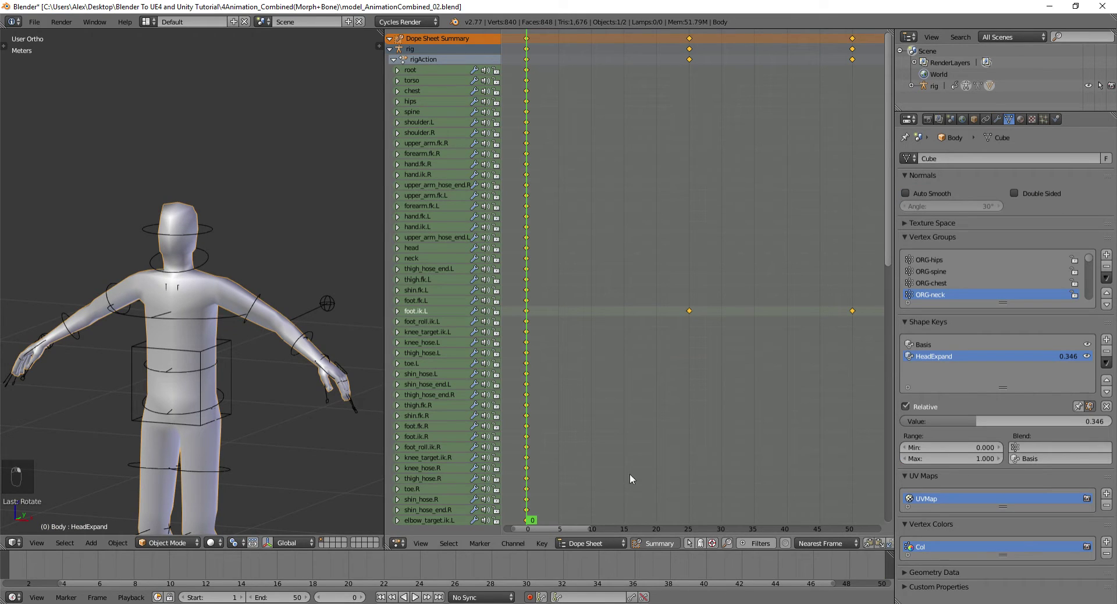
pyautogui.click(600, 544)
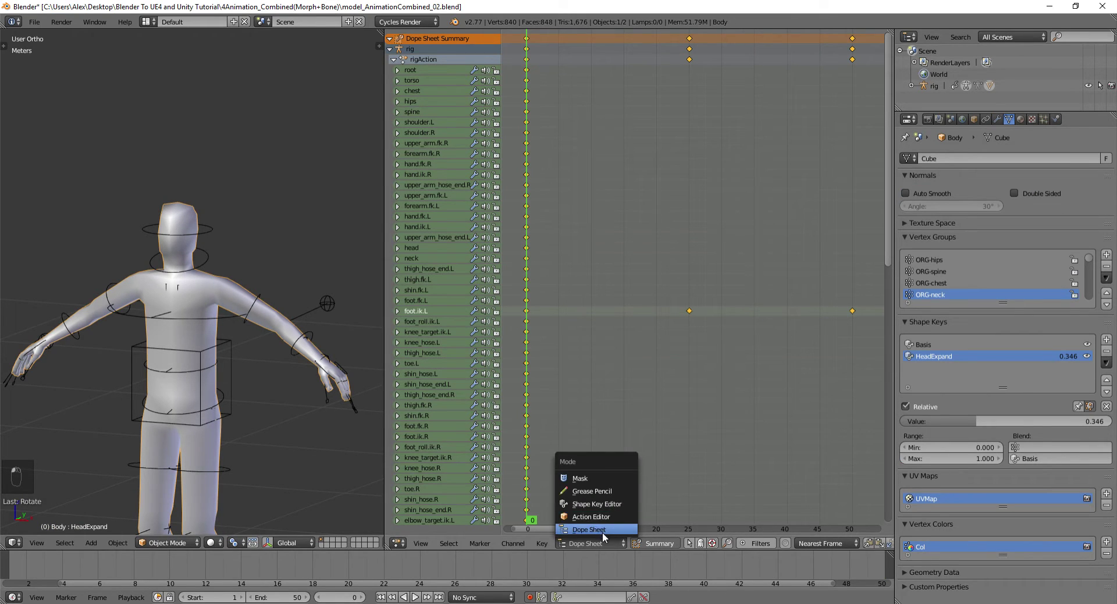
pyautogui.click(604, 504)
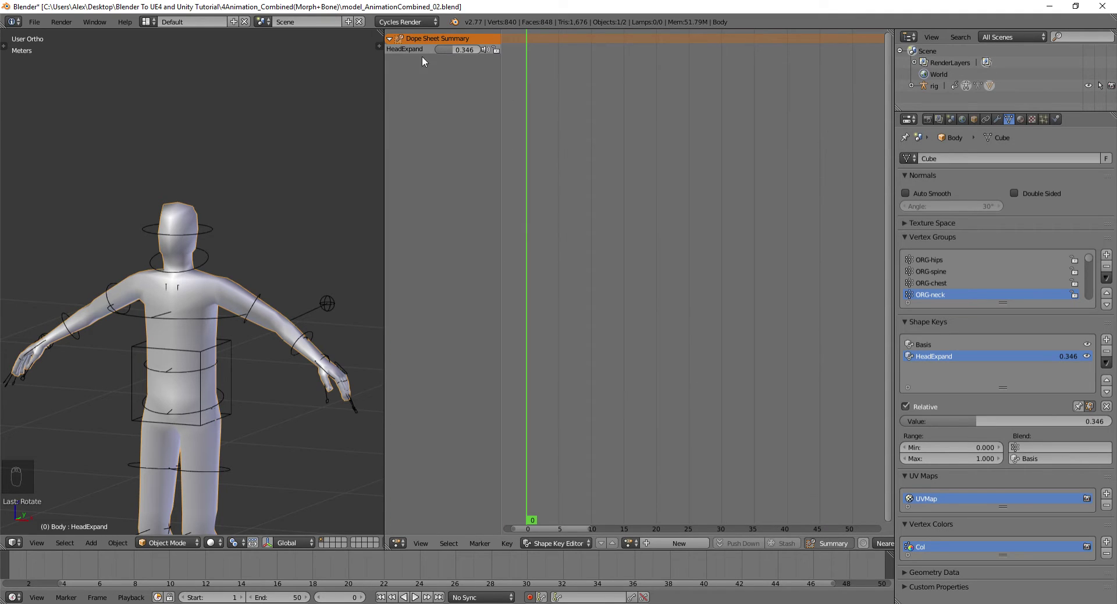
pyautogui.press('BackSpace')
pyautogui.press('i')
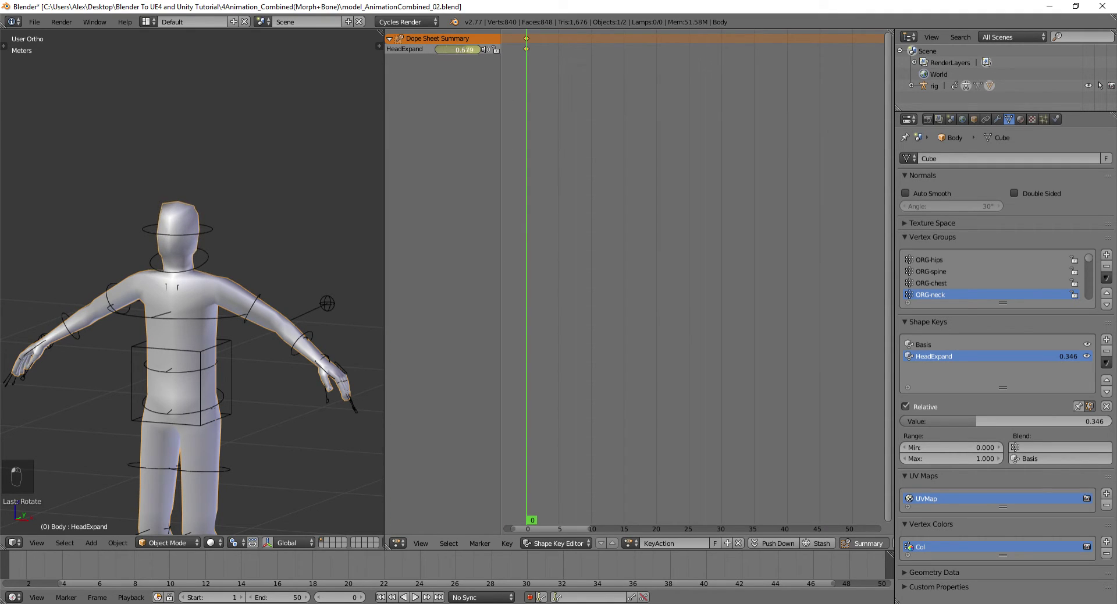
pyautogui.scroll(2, 220, 246)
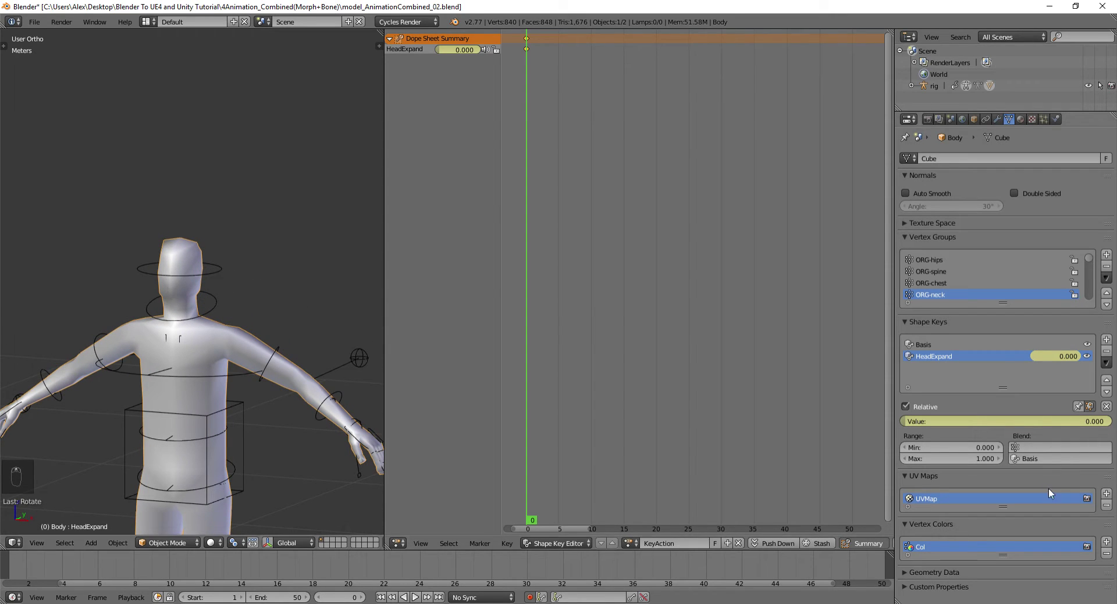
pyautogui.rightClick(1008, 422)
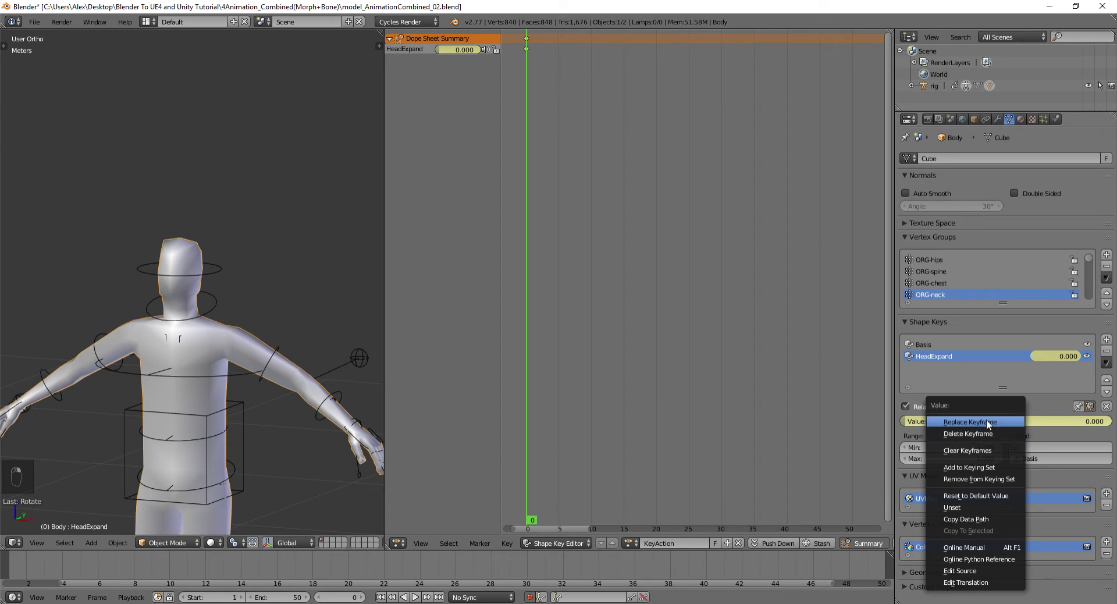
pyautogui.click(1003, 422)
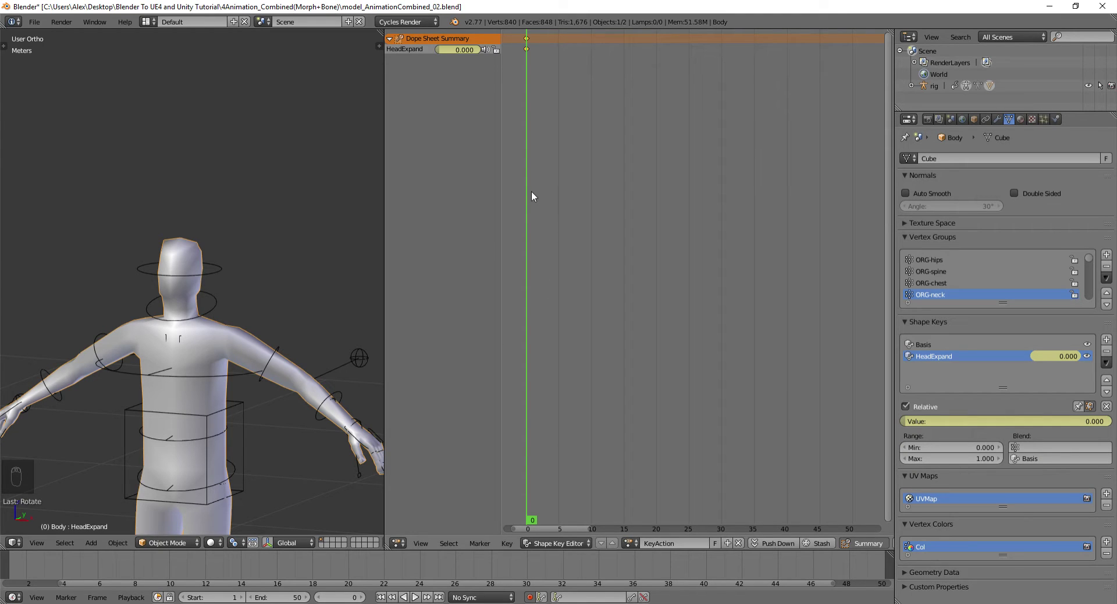
# Key HeadExpand at 1 on frame 25 and back to 0 on frame 50.
pyautogui.moveTo(530, 193); pyautogui.dragTo(690, 199)
pyautogui.doubleClick(465, 50)
pyautogui.write('1')
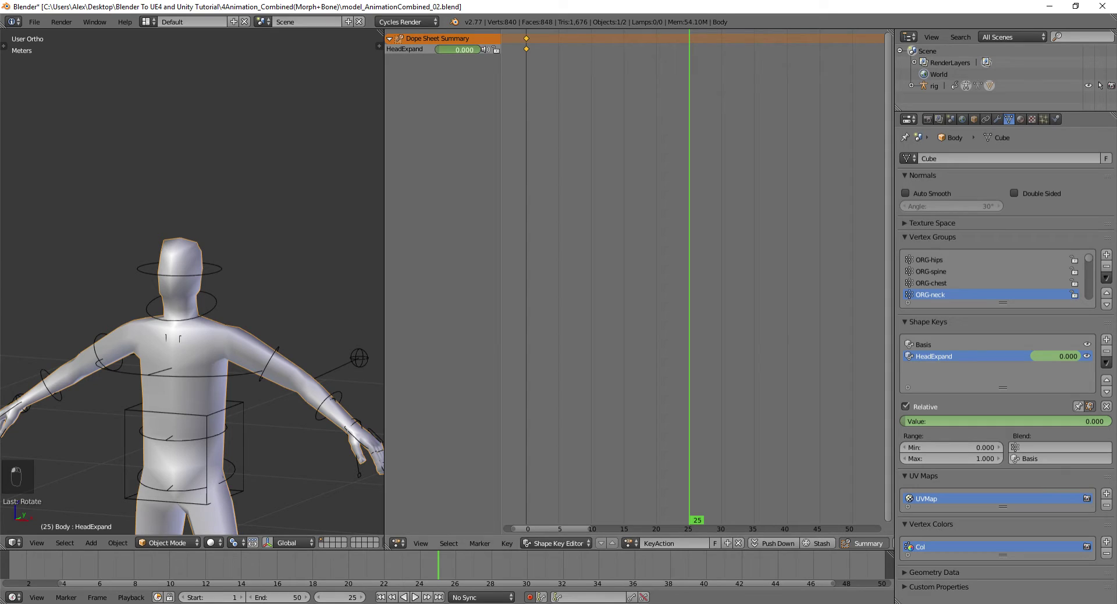
pyautogui.press('Return')
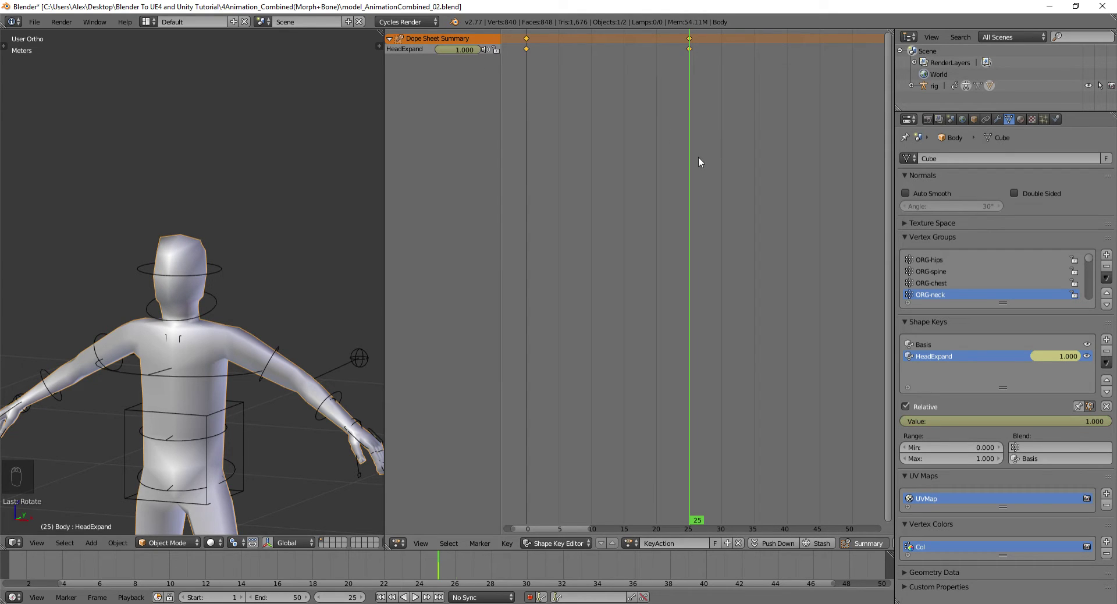
pyautogui.moveTo(701, 159); pyautogui.dragTo(852, 167)
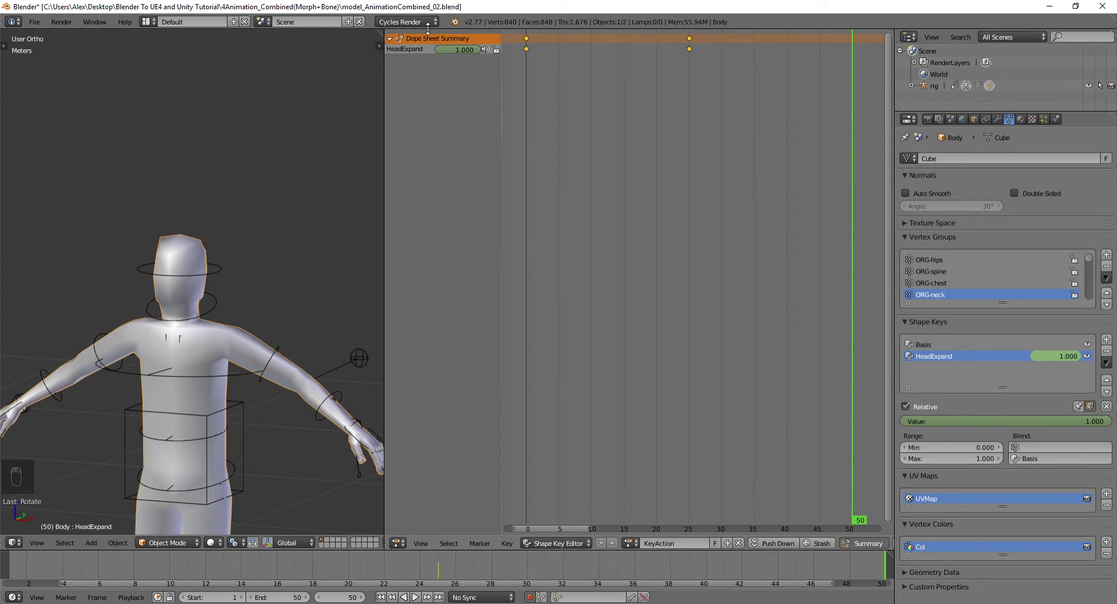
pyautogui.doubleClick(464, 50)
pyautogui.write('0')
pyautogui.press('Return')
# Rewind to the start and play the animation to watch the head swell.
pyautogui.scroll(-4, 245, 358)
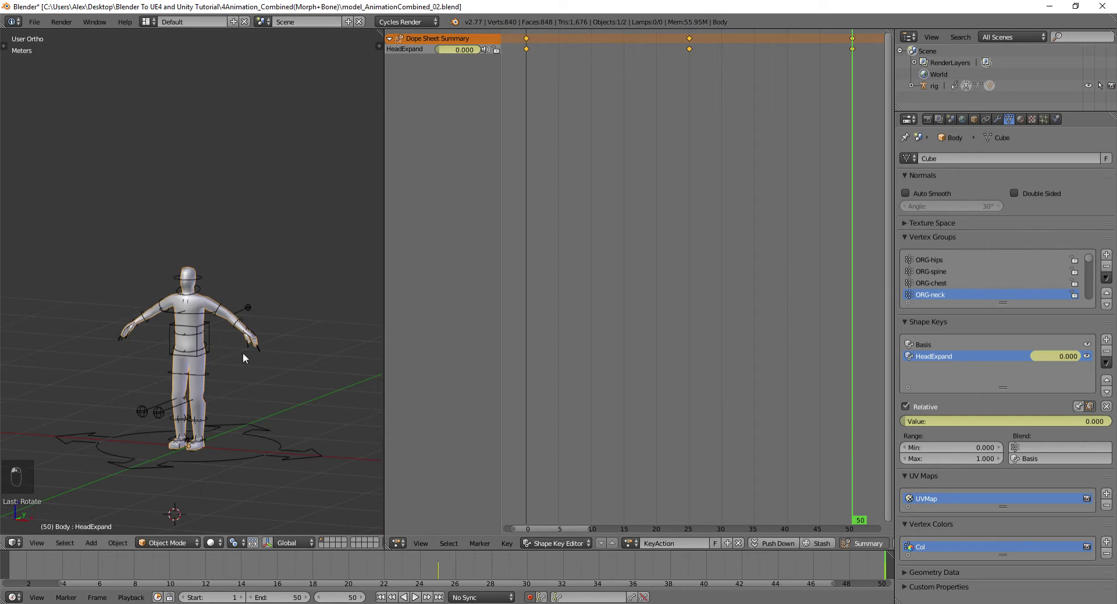
pyautogui.moveTo(239, 307); pyautogui.dragTo(287, 510, button='middle')
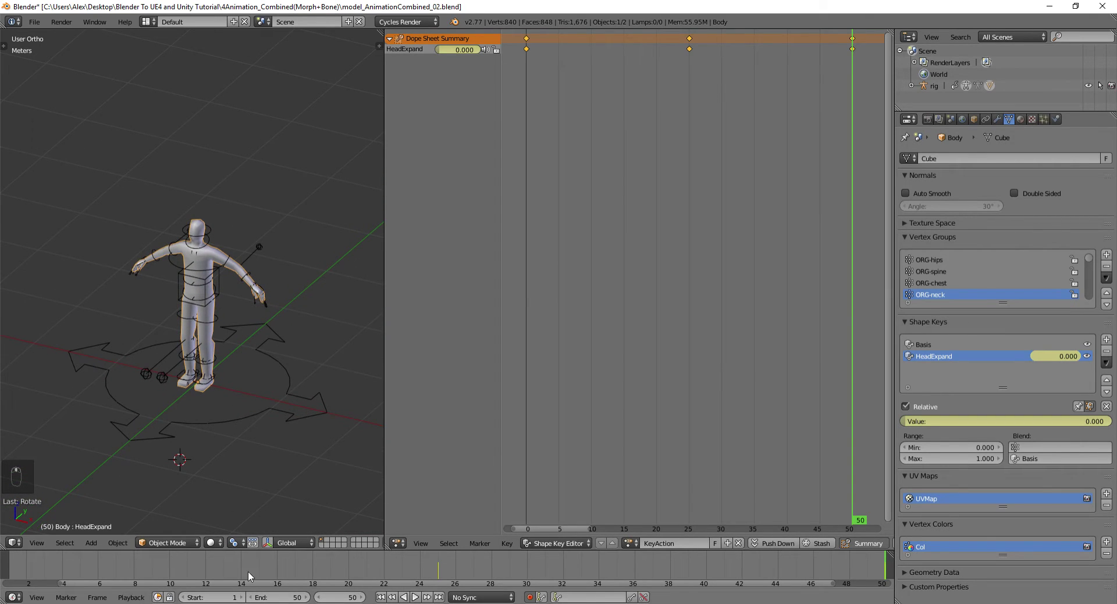
pyautogui.hotkey('shift', 'Left')
pyautogui.hotkey('alt', 'a')
# Play the HeadExpand animation from frame 1, stop it, and scrub back to frame 0.
pyautogui.click(14, 568)
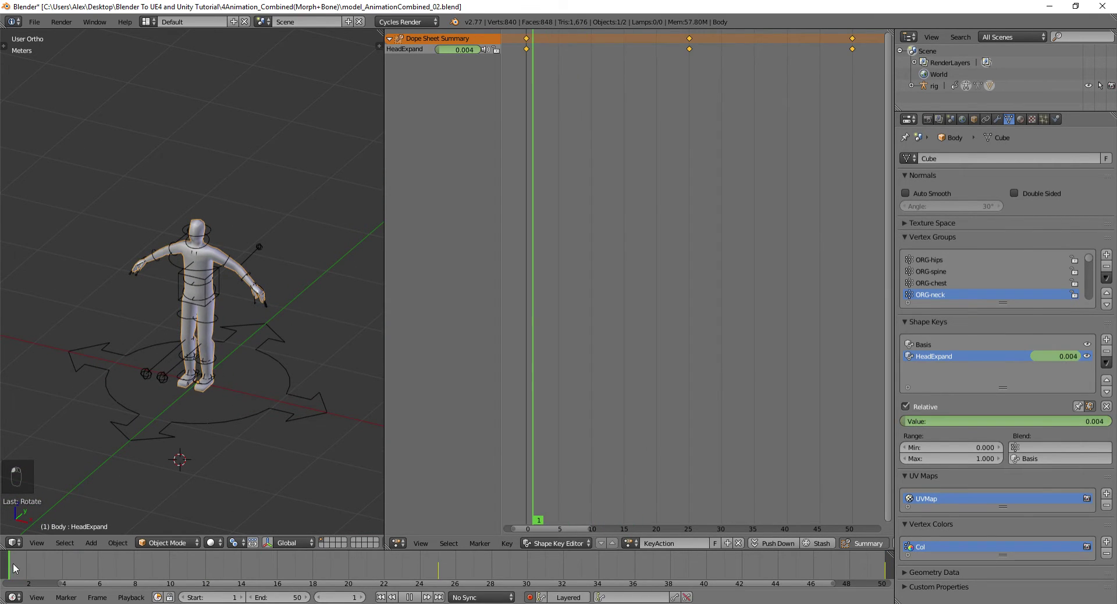
pyautogui.scroll(5, 232, 331)
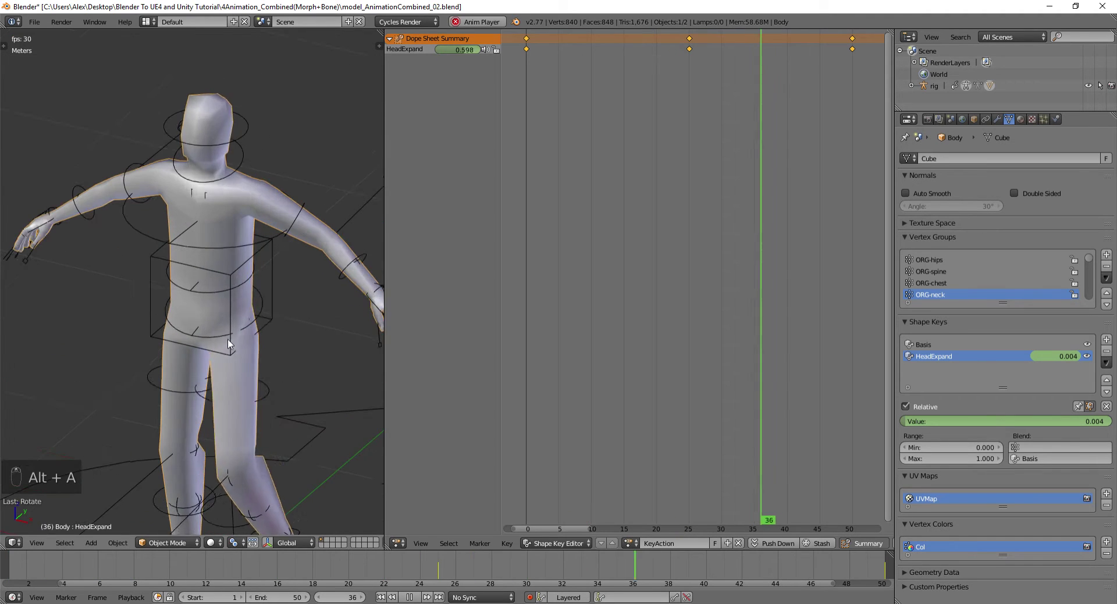
pyautogui.scroll(-5, 228, 343)
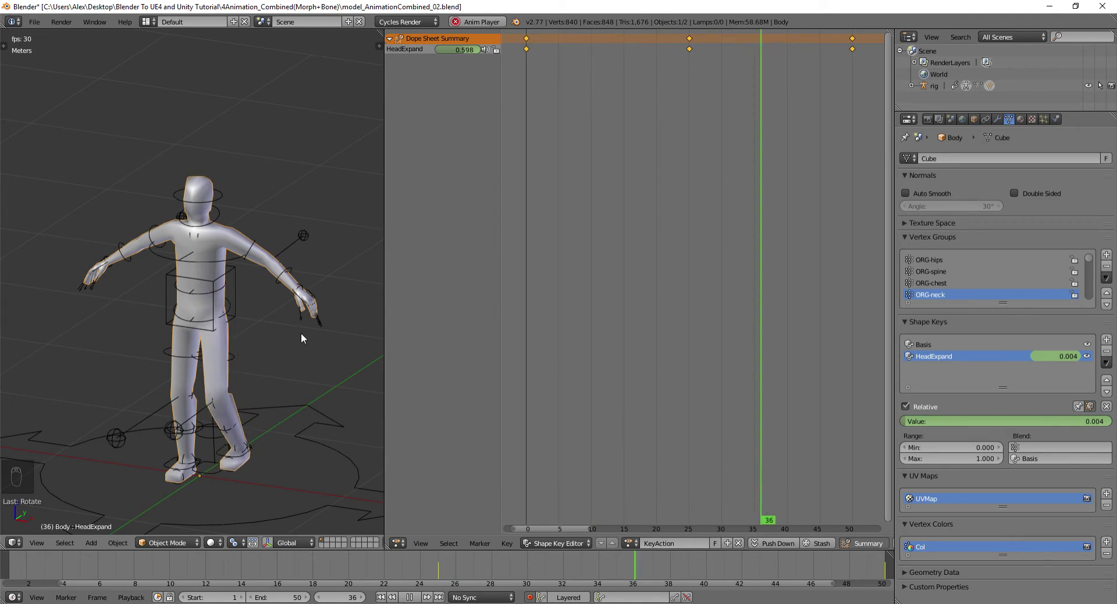
pyautogui.hotkey('alt', 'a')
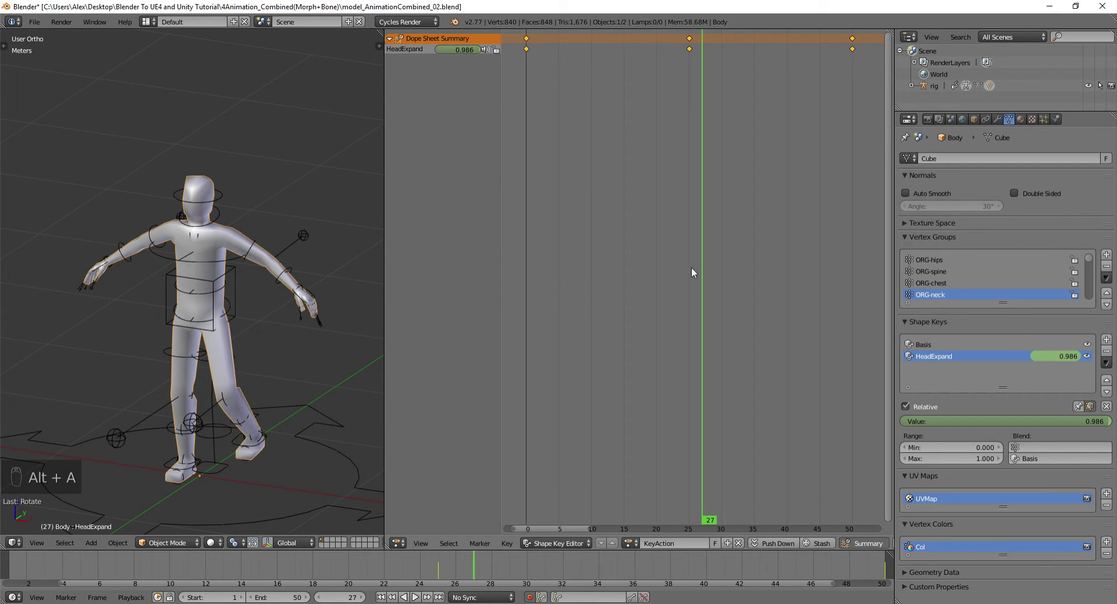
pyautogui.moveTo(692, 272); pyautogui.dragTo(527, 274)
# Select both the rig and the body mesh with A.
pyautogui.scroll(-2, 260, 307)
pyautogui.moveTo(222, 291); pyautogui.dragTo(275, 308, button='middle')
pyautogui.press('a')
pyautogui.press('a')
pyautogui.press('a')
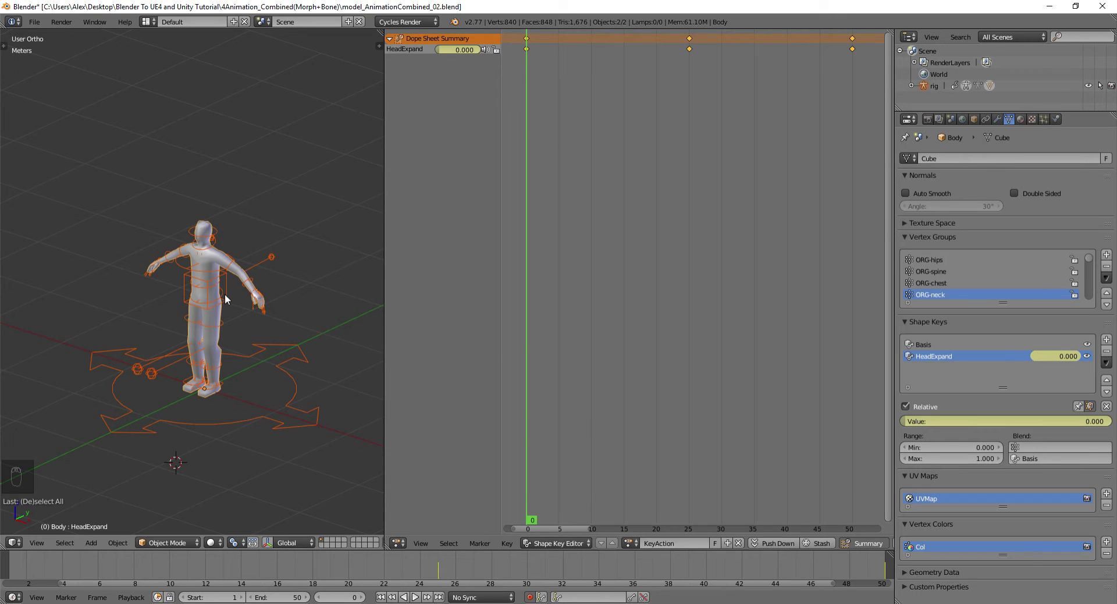
# Scrub the timeline to check HeadExpand, then change the Start frame from 1 to 0.
pyautogui.moveTo(186, 253); pyautogui.dragTo(237, 260, button='middle')
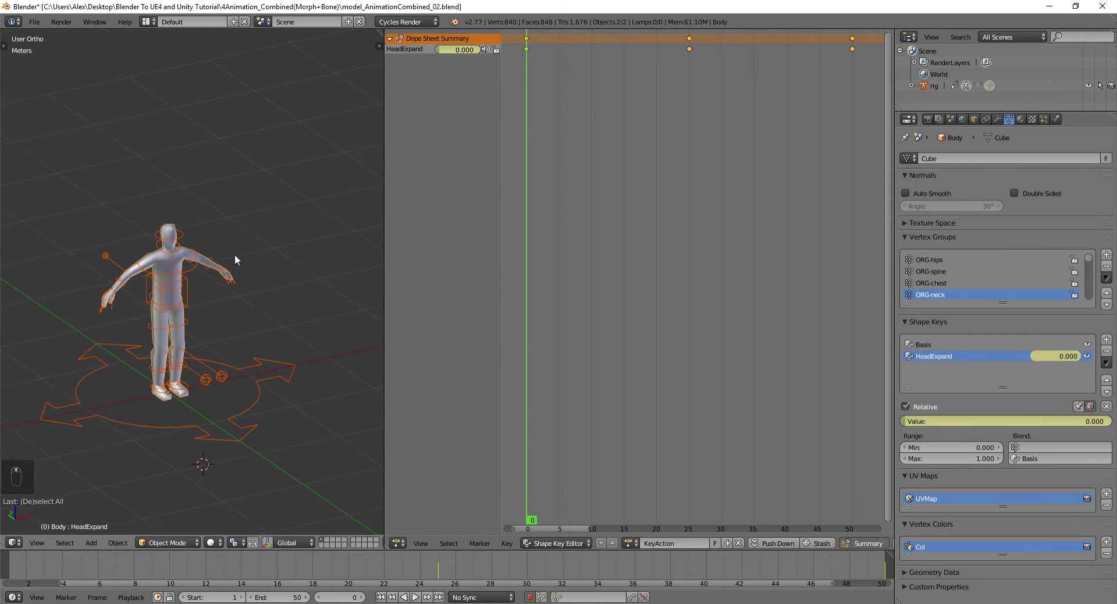
pyautogui.moveTo(260, 305); pyautogui.dragTo(178, 297, button='middle')
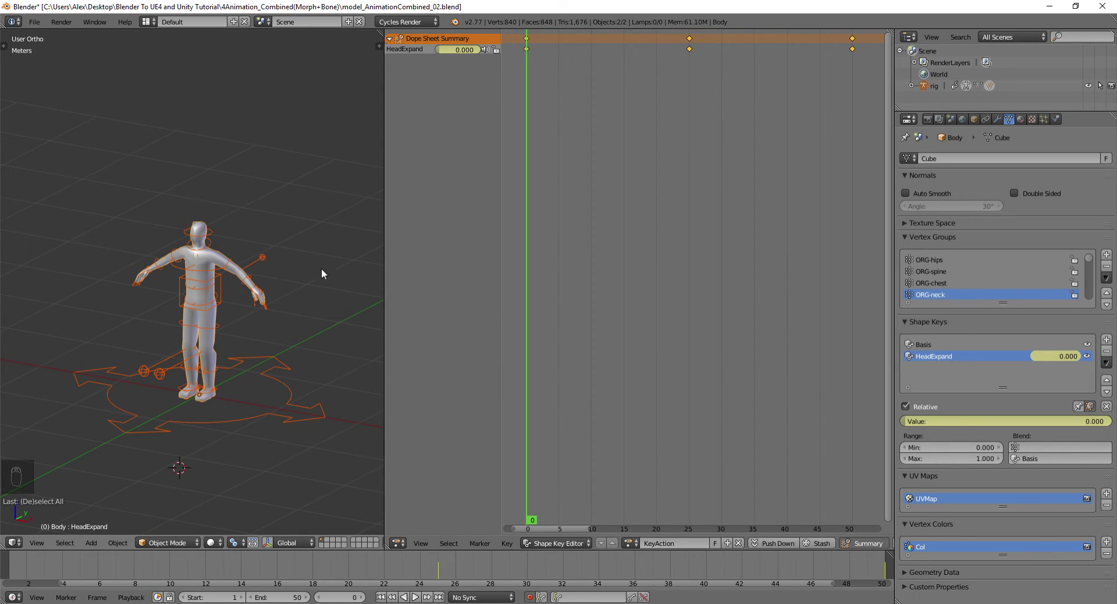
pyautogui.moveTo(292, 268); pyautogui.dragTo(279, 272, button='middle')
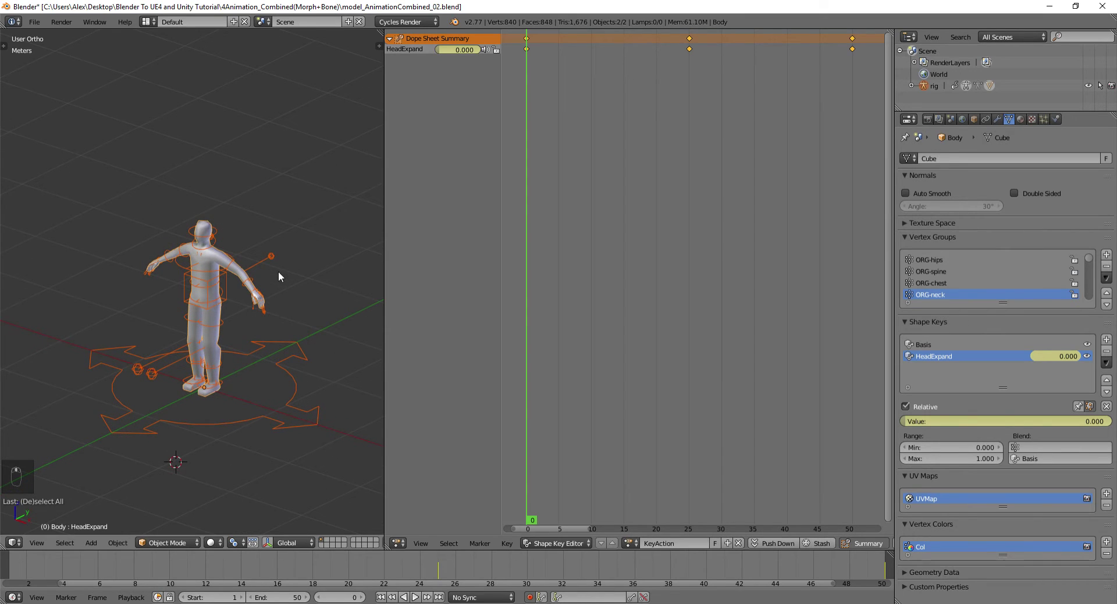
pyautogui.press('a')
pyautogui.press('a')
pyautogui.press('a')
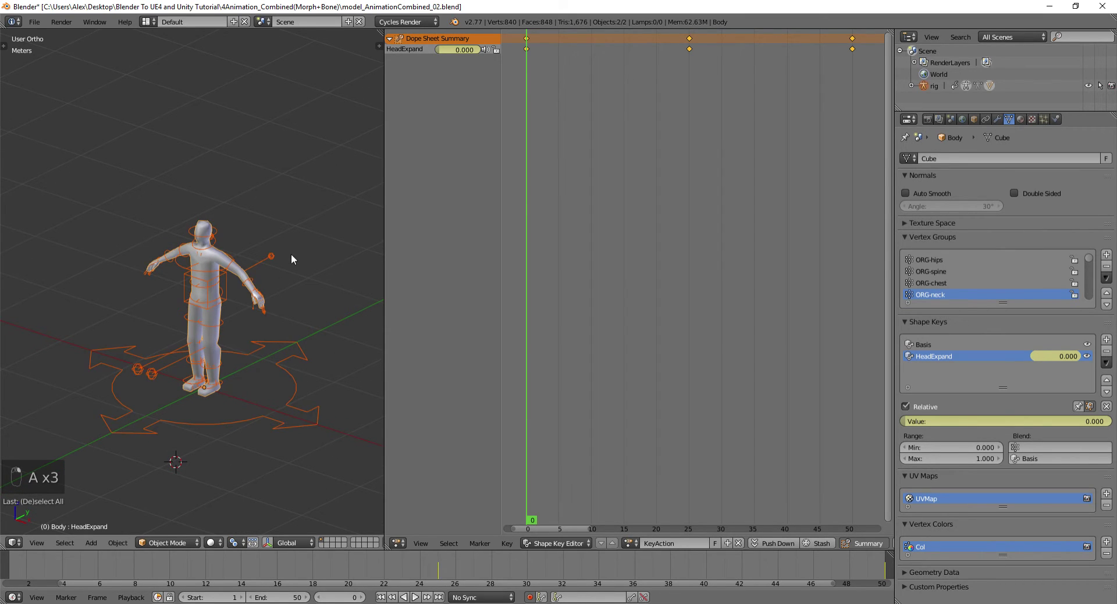
pyautogui.moveTo(73, 564); pyautogui.dragTo(11, 564)
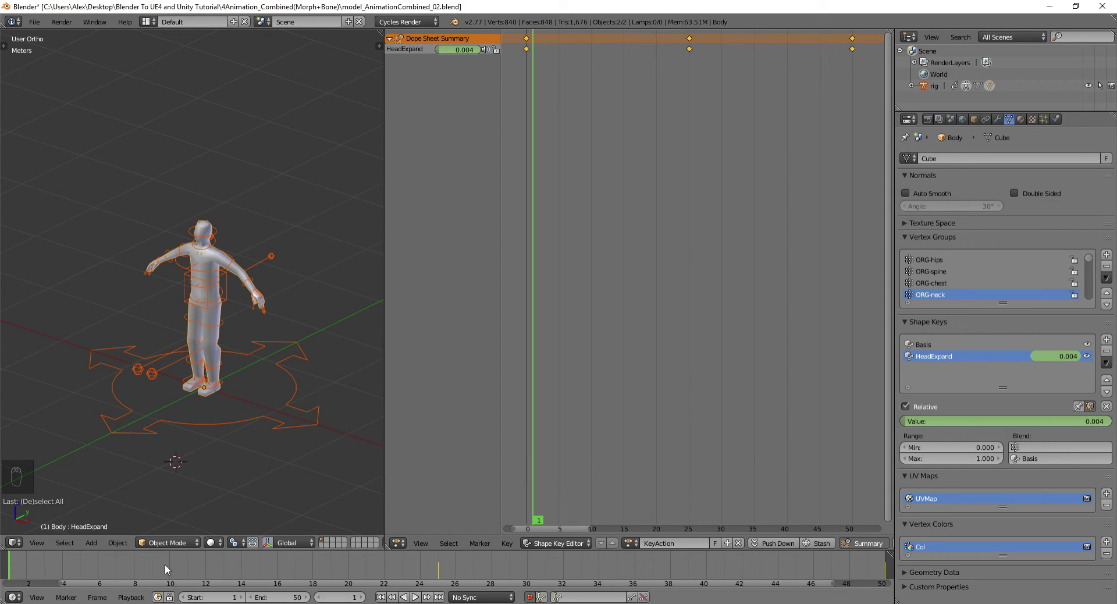
pyautogui.scroll(-1, 166, 568)
pyautogui.moveTo(116, 570); pyautogui.dragTo(20, 573)
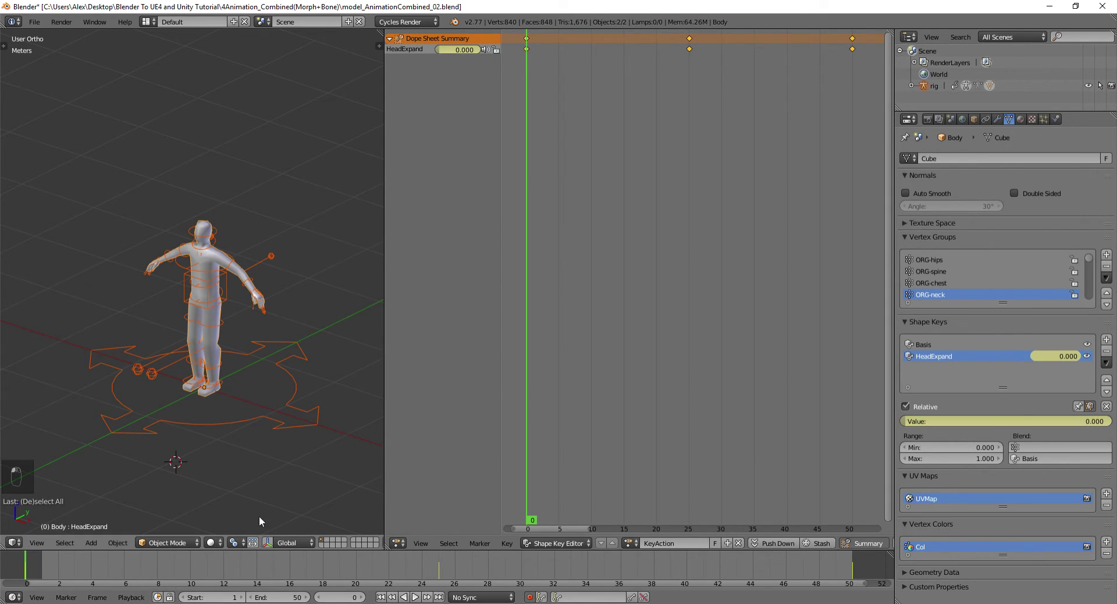
pyautogui.click(183, 598)
# Save the scene as model_AnimationCombined_03.blend.
pyautogui.hotkey('ctrl', 'shift', 's')
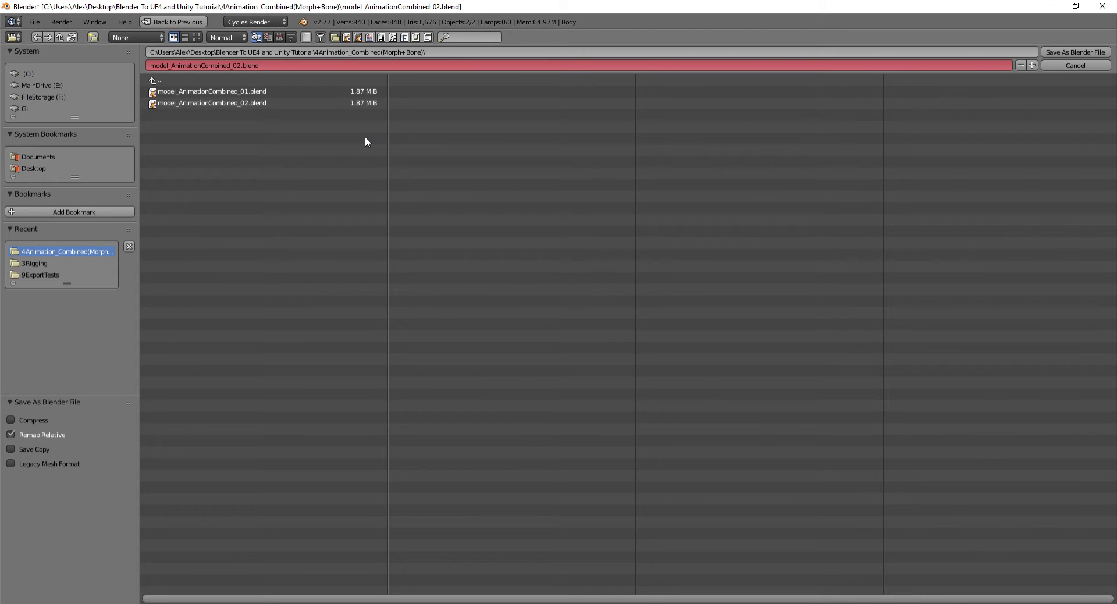
pyautogui.press('KP_Add')
pyautogui.press('Return')
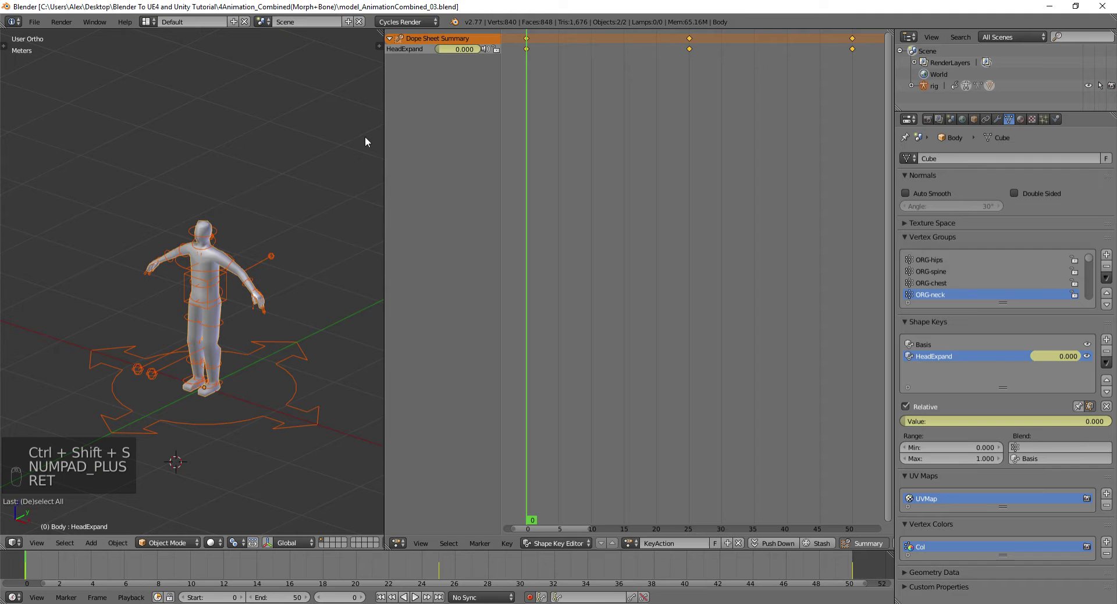
# Open the FBX export window and its Operator Presets list.
pyautogui.click(34, 22)
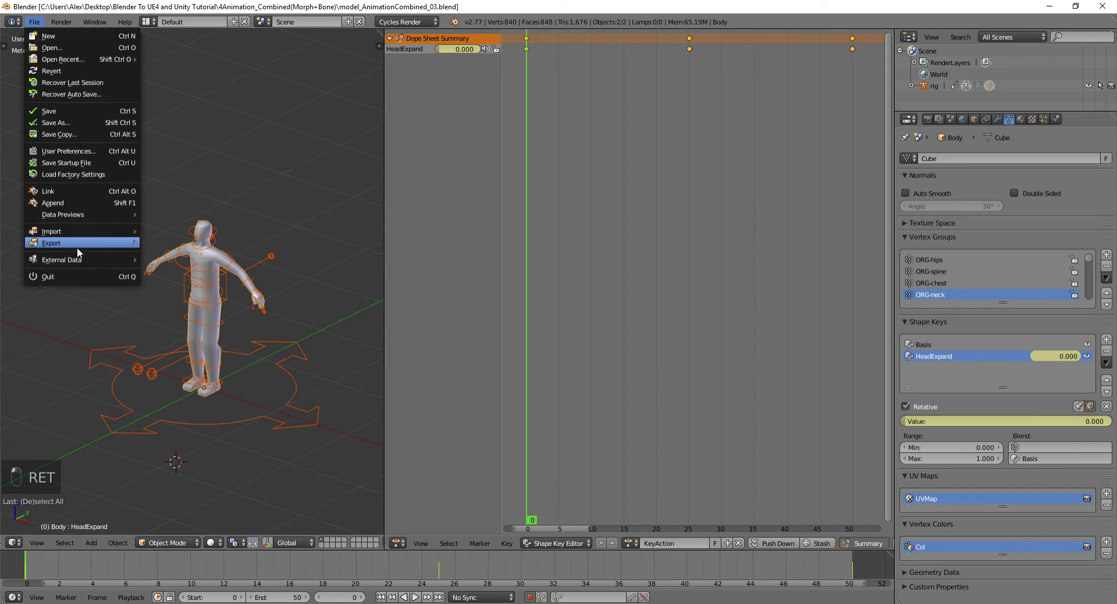
pyautogui.moveTo(76, 245)
pyautogui.click(177, 265)
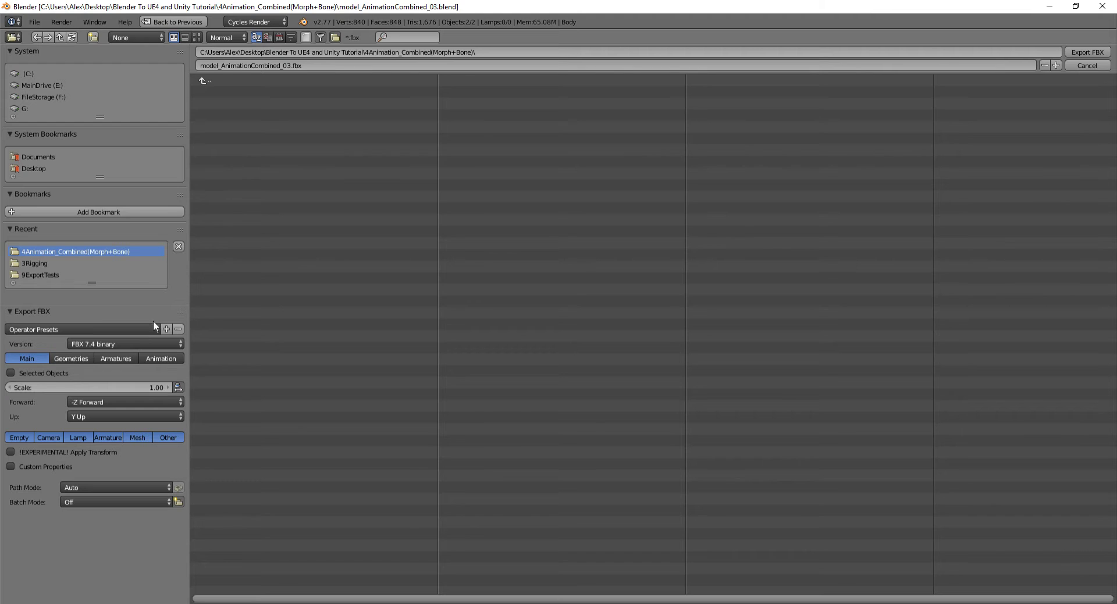
pyautogui.click(51, 329)
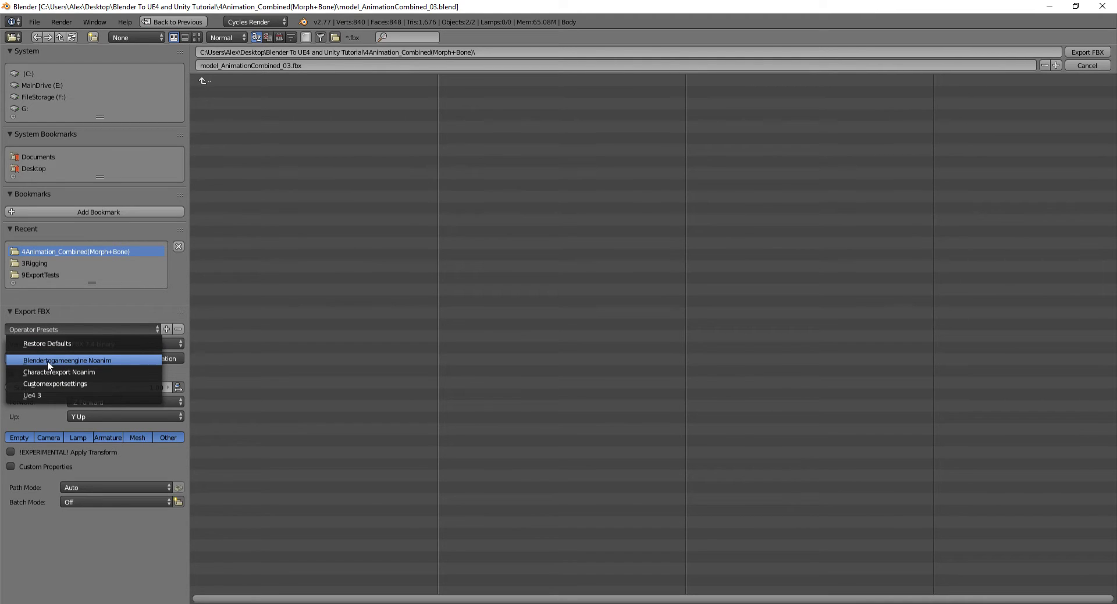
# Apply the Blendertogameengine Noanim preset and turn off NLA Strips, reviewing the other export tabs.
pyautogui.click(79, 361)
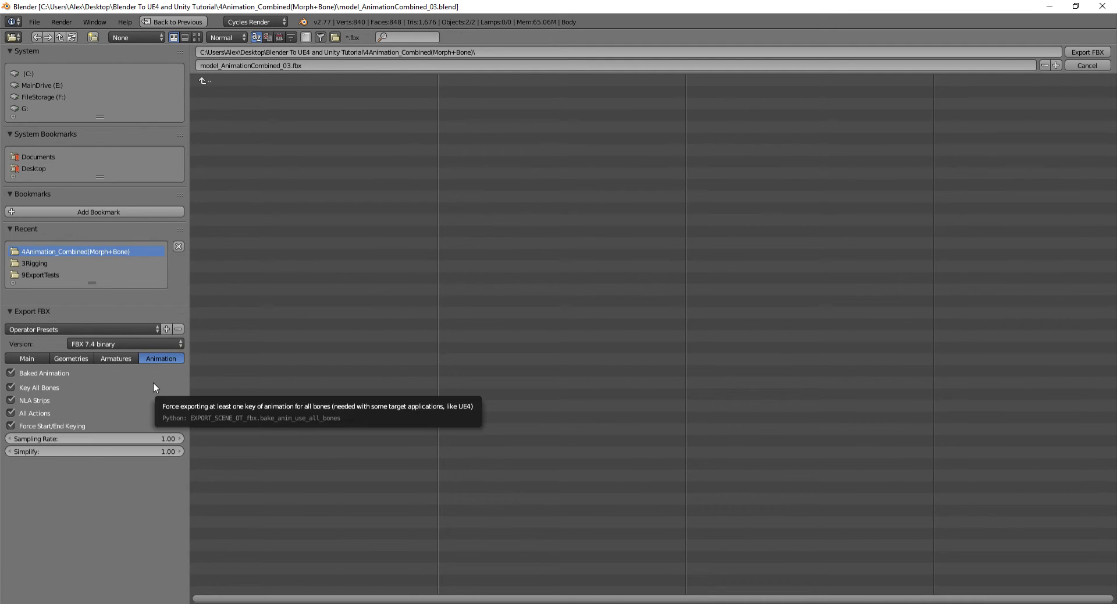
pyautogui.click(31, 401)
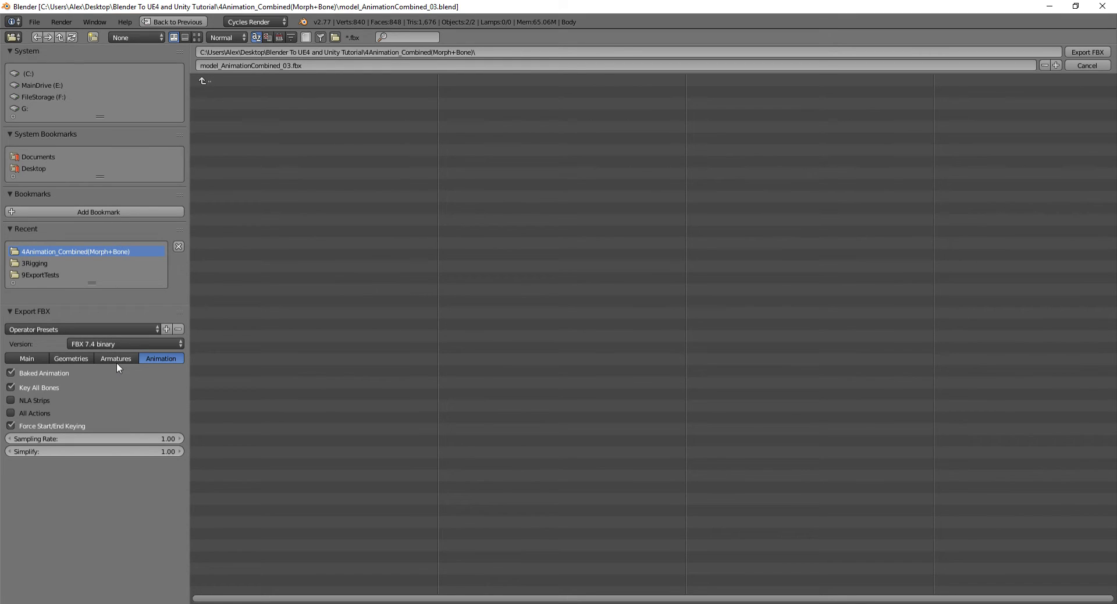
pyautogui.click(20, 359)
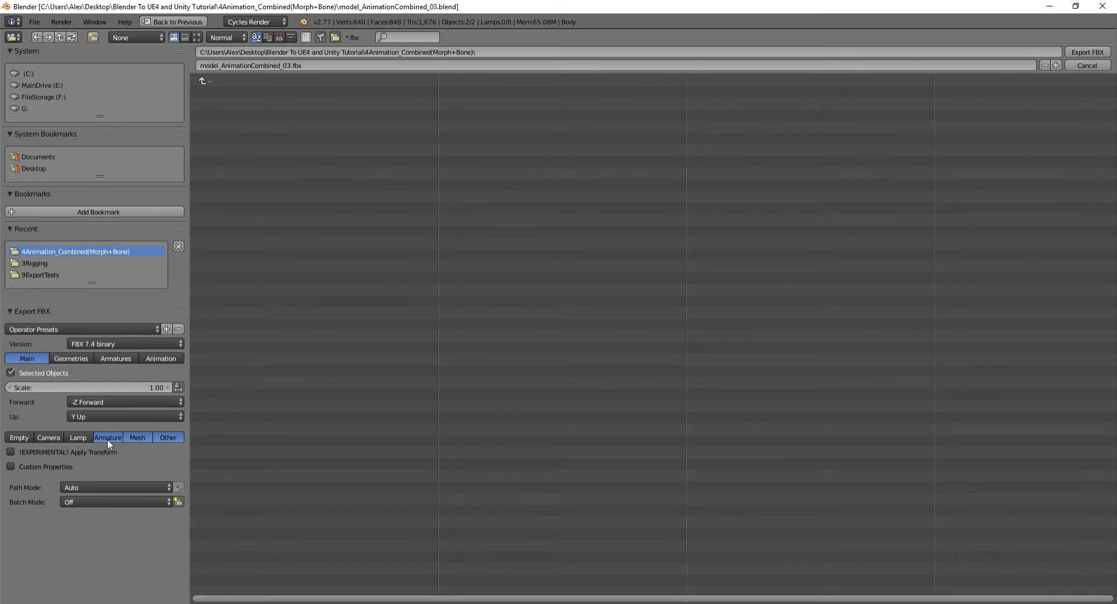
pyautogui.click(65, 358)
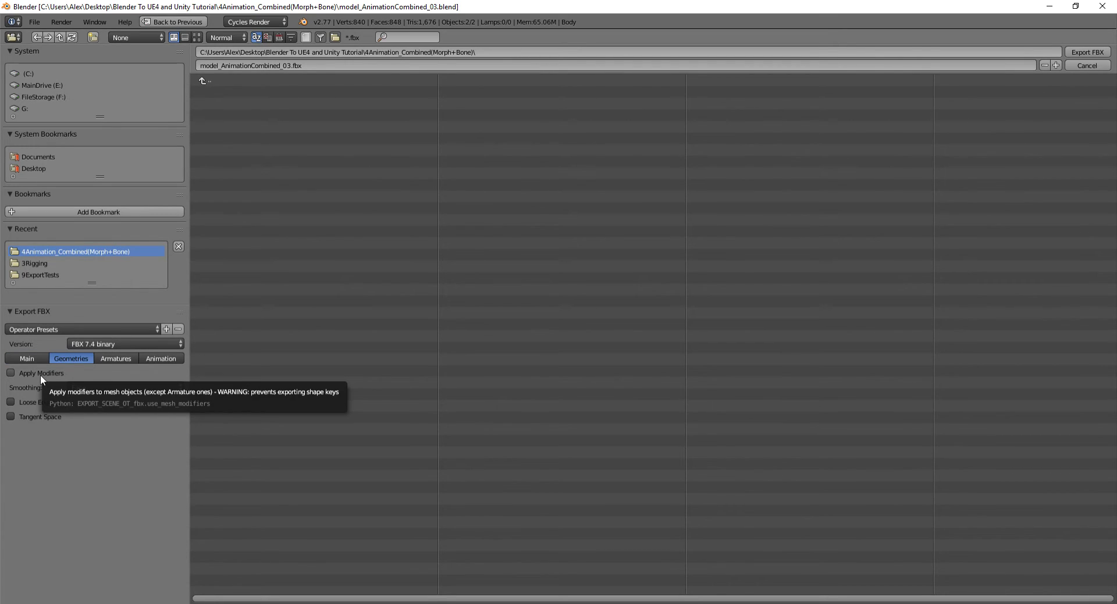
pyautogui.click(131, 387)
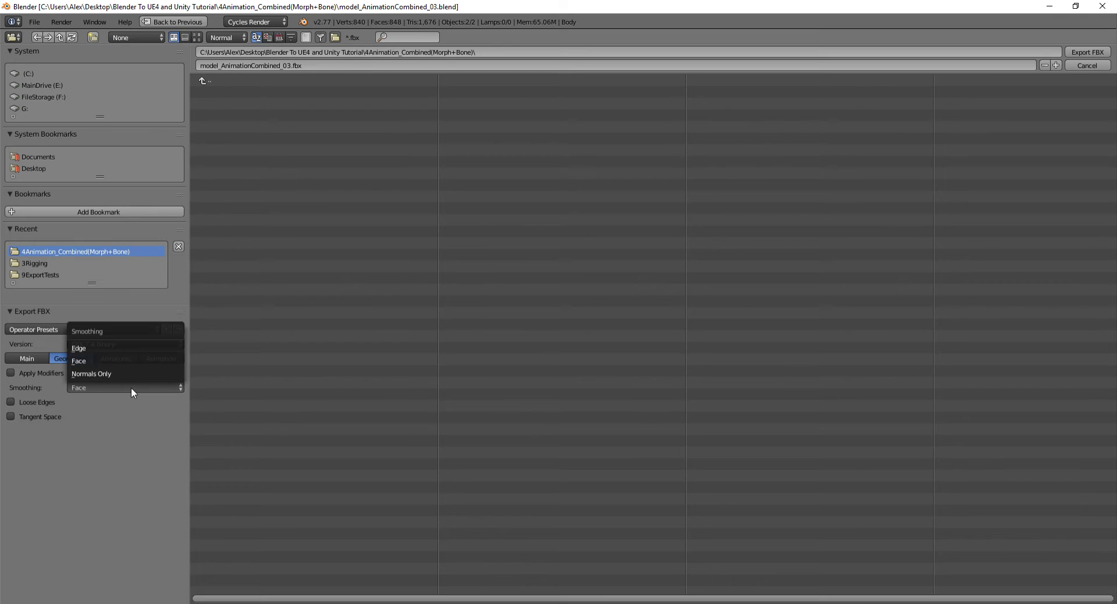
pyautogui.click(123, 396)
pyautogui.click(114, 360)
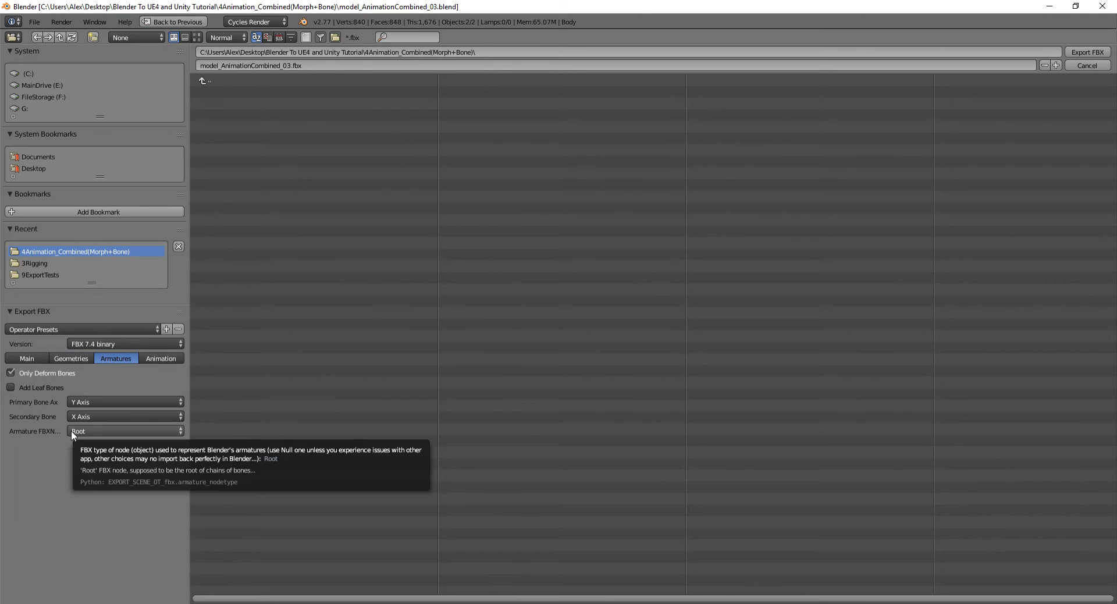
pyautogui.click(151, 359)
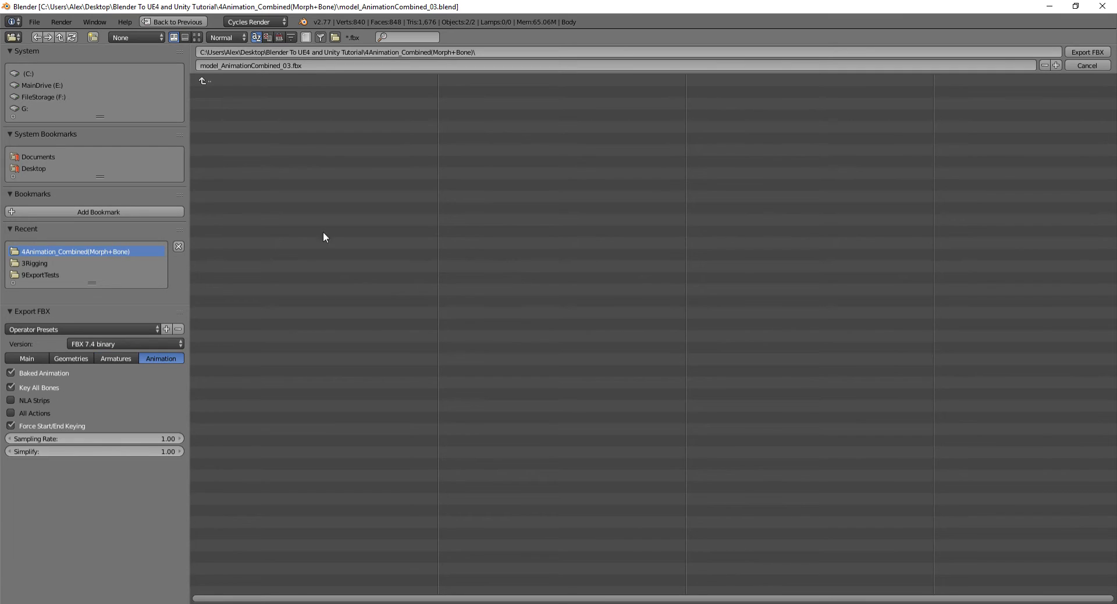
# Export the FBX to 9ExportTests as model_WithBoneAndMorph_Animation.fbx.
pyautogui.click(259, 81)
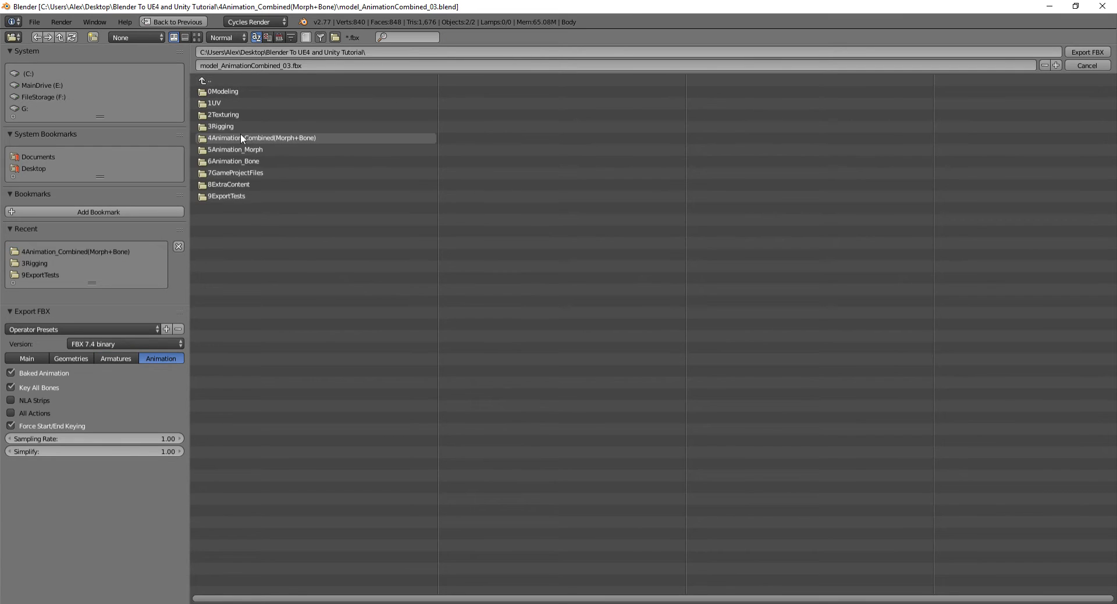
pyautogui.click(235, 197)
pyautogui.click(245, 101)
pyautogui.click(263, 66)
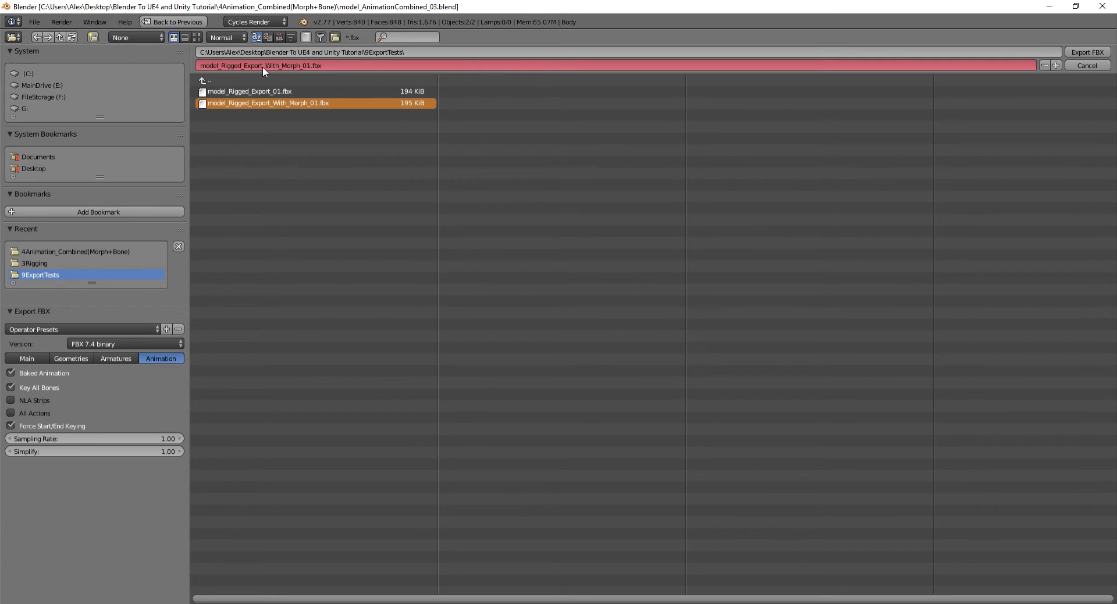
pyautogui.click(300, 66)
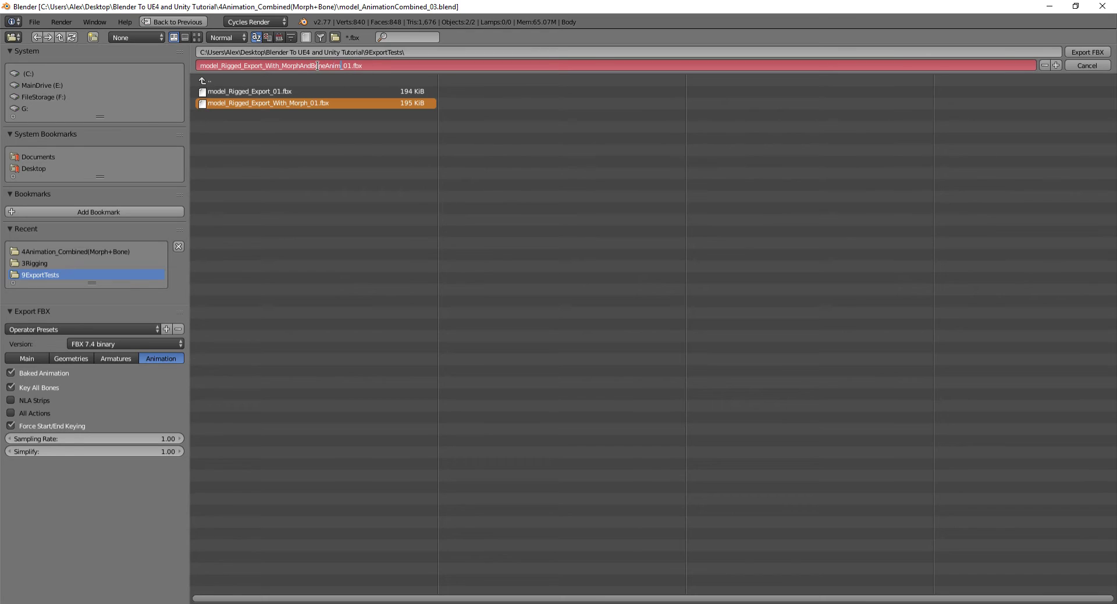
pyautogui.press('BackSpace')
pyautogui.press('BackSpace')
pyautogui.press('BackSpace')
pyautogui.press('BackSpace')
pyautogui.press('BackSpace')
pyautogui.press('BackSpace')
pyautogui.press('BackSpace')
pyautogui.press('BackSpace')
pyautogui.press('BackSpace')
pyautogui.press('BackSpace')
pyautogui.press('BackSpace')
pyautogui.press('BackSpace')
pyautogui.press('BackSpace')
pyautogui.press('BackSpace')
pyautogui.press('BackSpace')
pyautogui.press('BackSpace')
pyautogui.press('BackSpace')
pyautogui.press('BackSpace')
pyautogui.press('BackSpace')
pyautogui.press('BackSpace')
pyautogui.press('BackSpace')
pyautogui.press('BackSpace')
pyautogui.press('BackSpace')
pyautogui.press('BackSpace')
pyautogui.press('BackSpace')
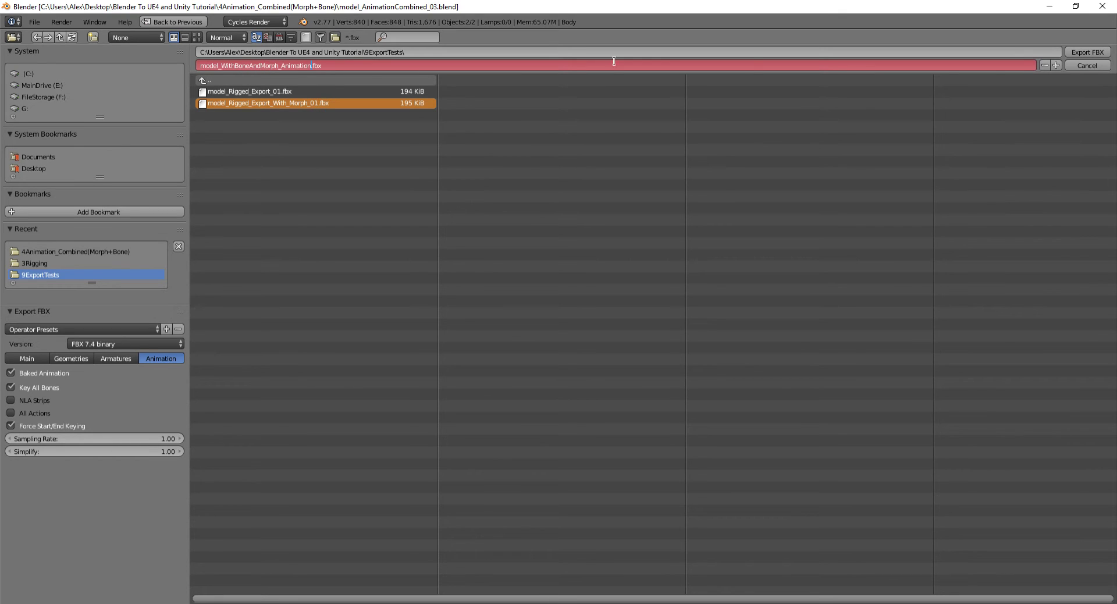
pyautogui.press('Return')
pyautogui.click(1087, 52)
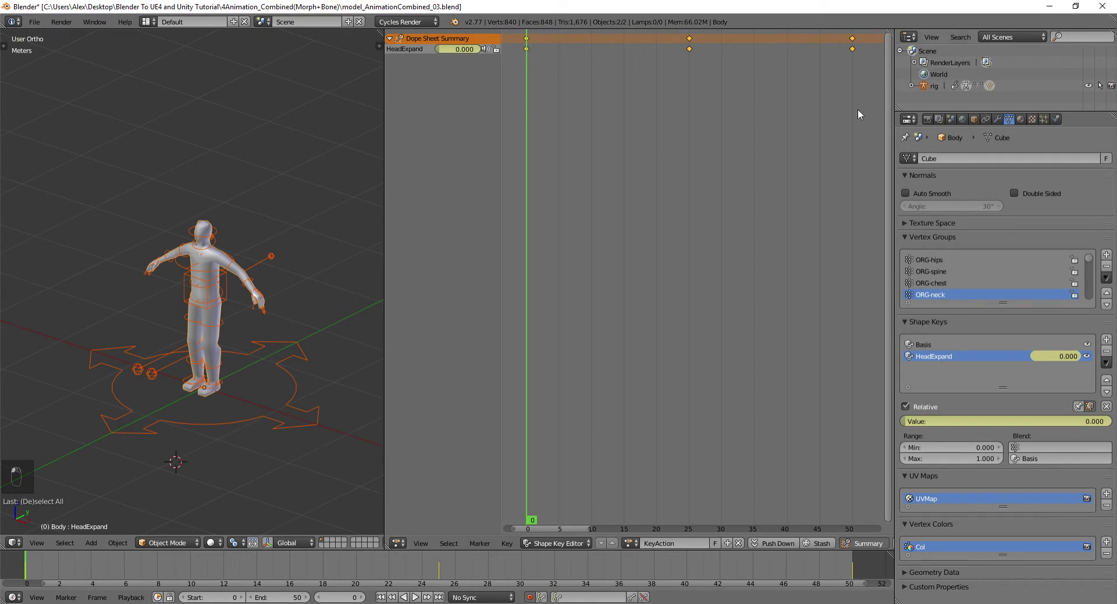
# Open the FBX export again with Baked Animation turned off.
pyautogui.press('a')
pyautogui.press('a')
pyautogui.press('a')
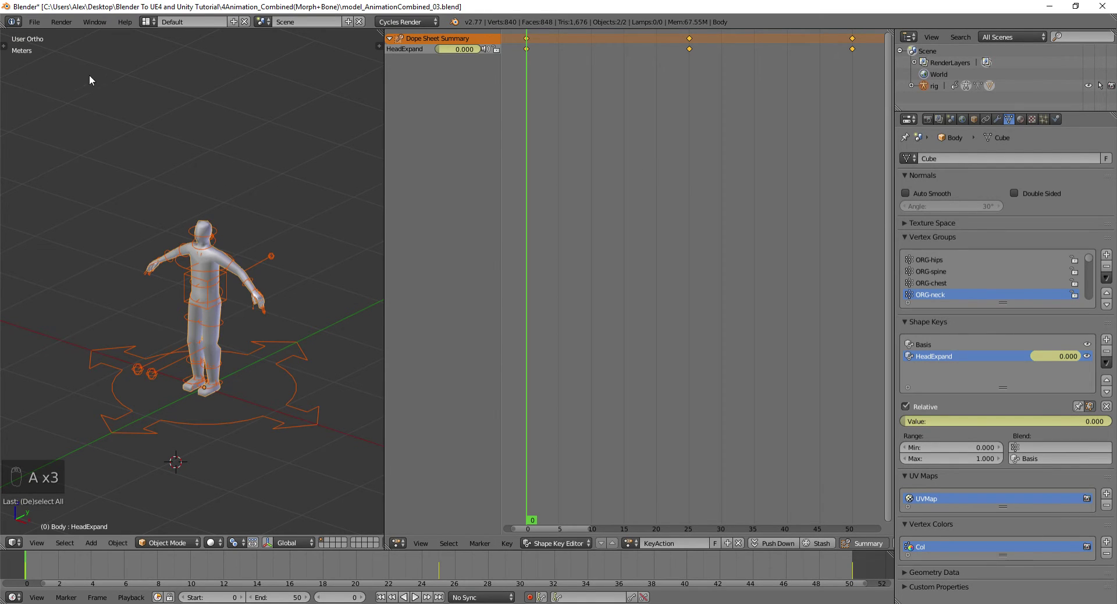
pyautogui.click(34, 22)
pyautogui.moveTo(92, 242)
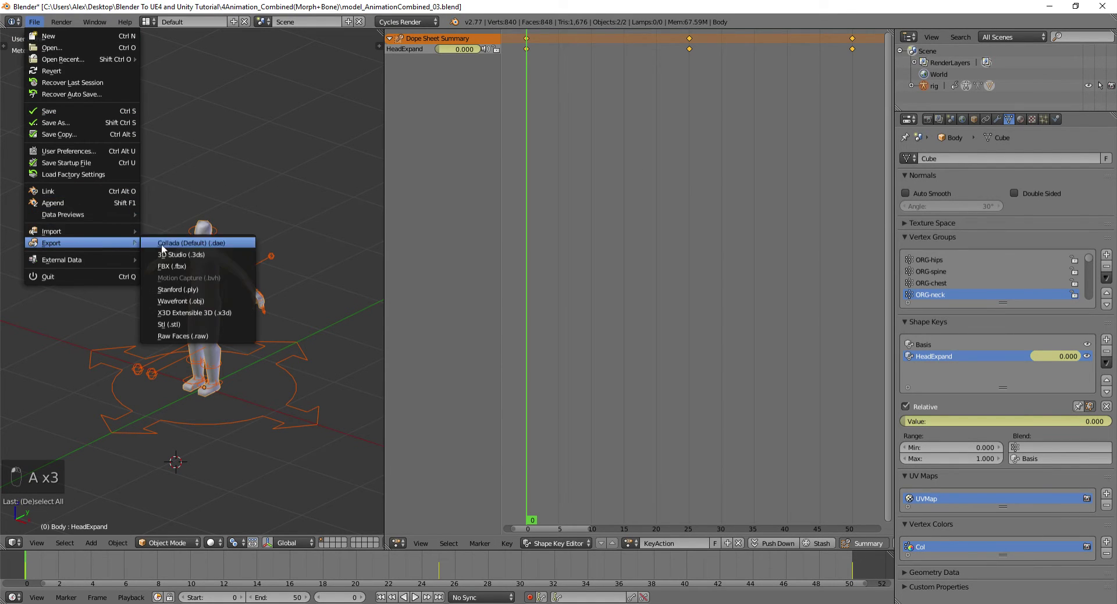
pyautogui.click(188, 267)
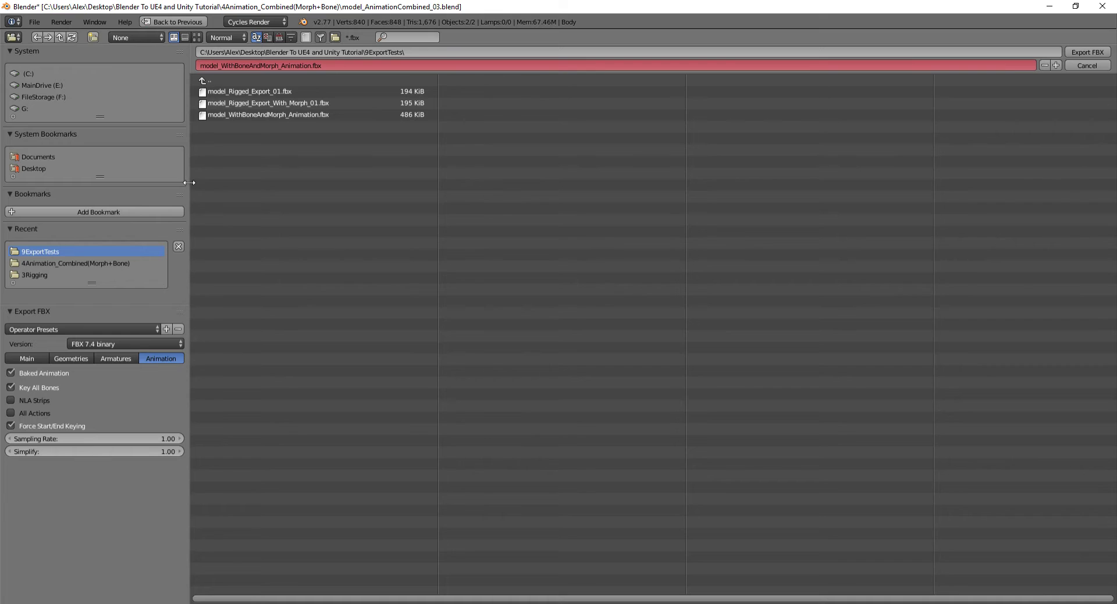
pyautogui.click(31, 373)
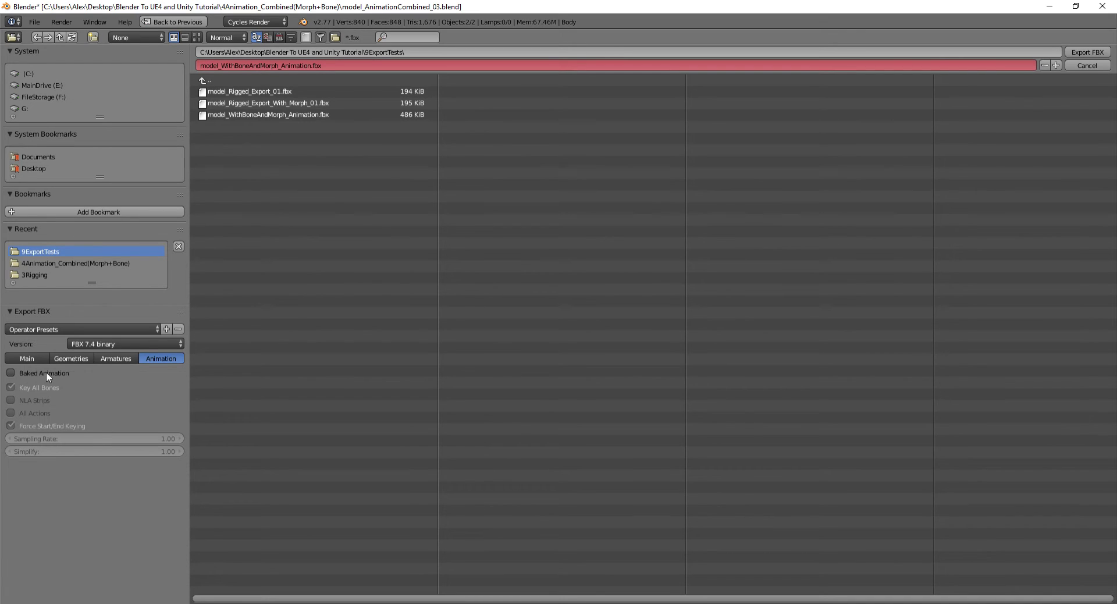
# Export to 9ExportTests as model_WithBoneAndMorph.fbx, then switch to Unreal Editor.
pyautogui.click(292, 114)
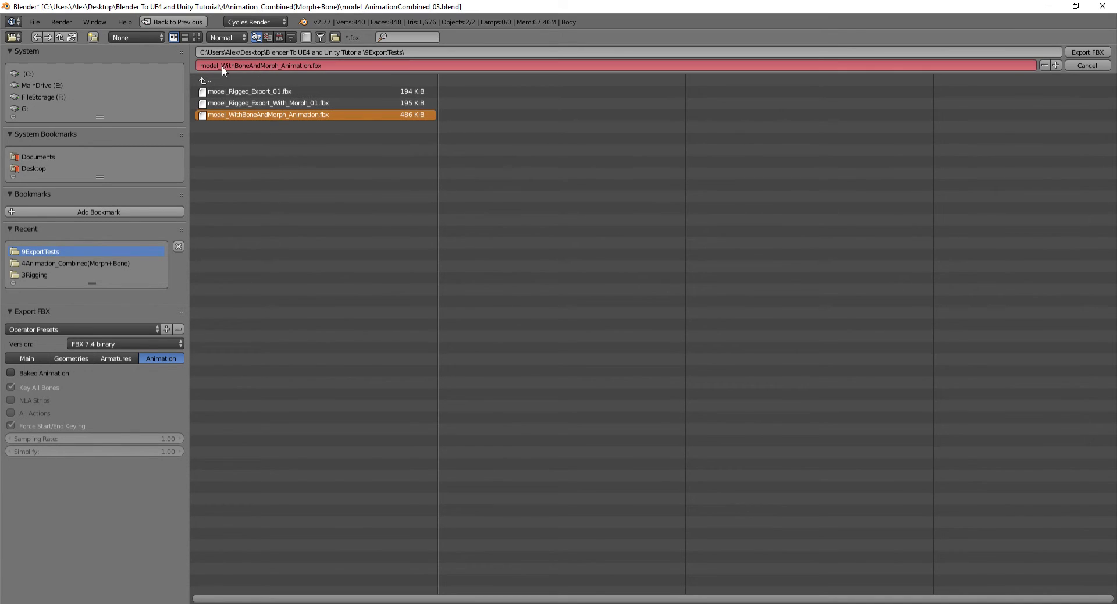
pyautogui.click(261, 65)
pyautogui.click(312, 65)
pyautogui.press('BackSpace')
pyautogui.press('BackSpace')
pyautogui.press('BackSpace')
pyautogui.press('BackSpace')
pyautogui.press('BackSpace')
pyautogui.press('BackSpace')
pyautogui.press('BackSpace')
pyautogui.press('BackSpace')
pyautogui.press('BackSpace')
pyautogui.press('BackSpace')
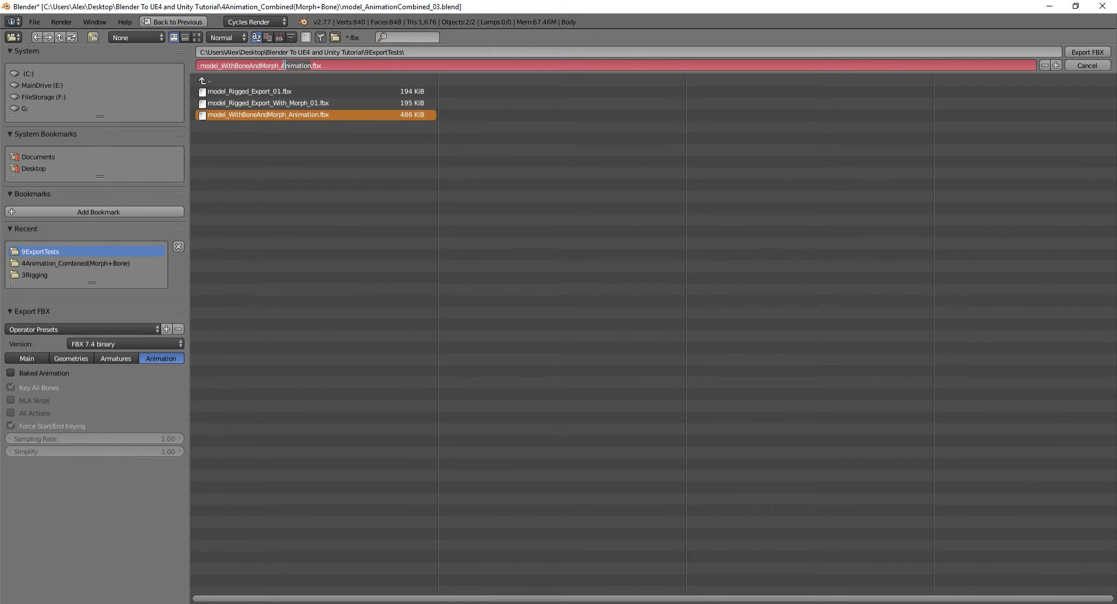
pyautogui.click(1077, 51)
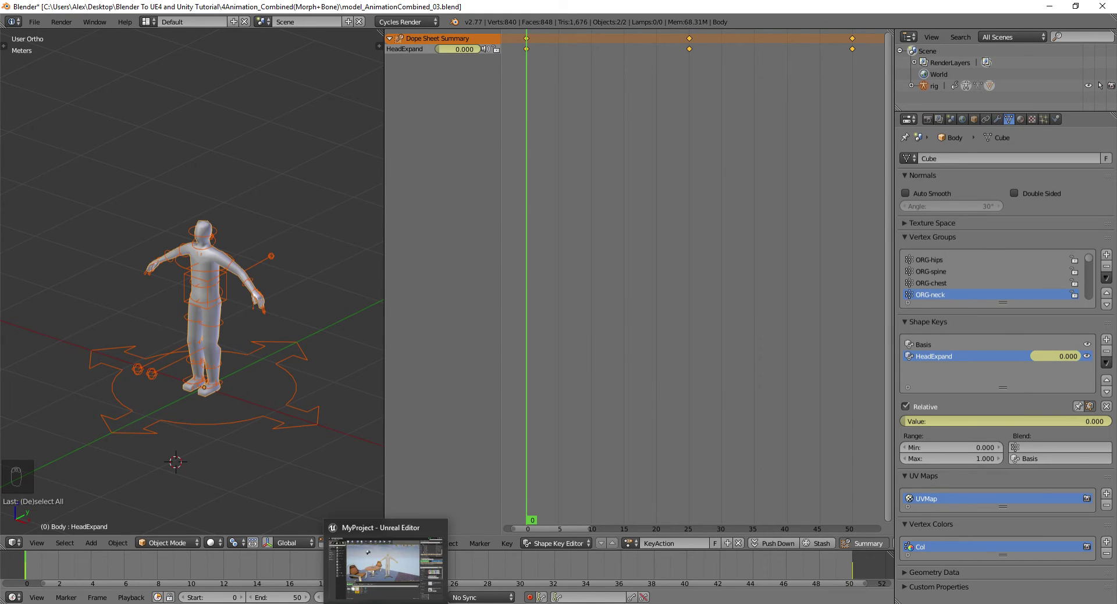
pyautogui.click(386, 600)
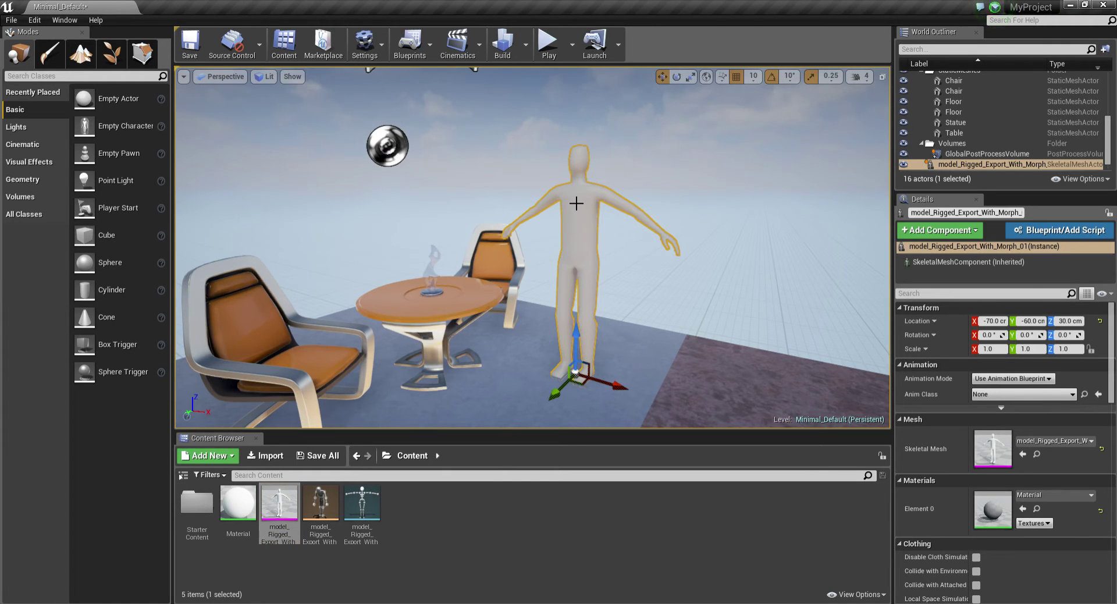
# Delete the placed character plus the old skeleton, physics asset and Material.
pyautogui.press('Delete')
pyautogui.click(362, 502)
pyautogui.keyDown('ctrl'); pyautogui.click(320, 502); pyautogui.keyUp('ctrl')
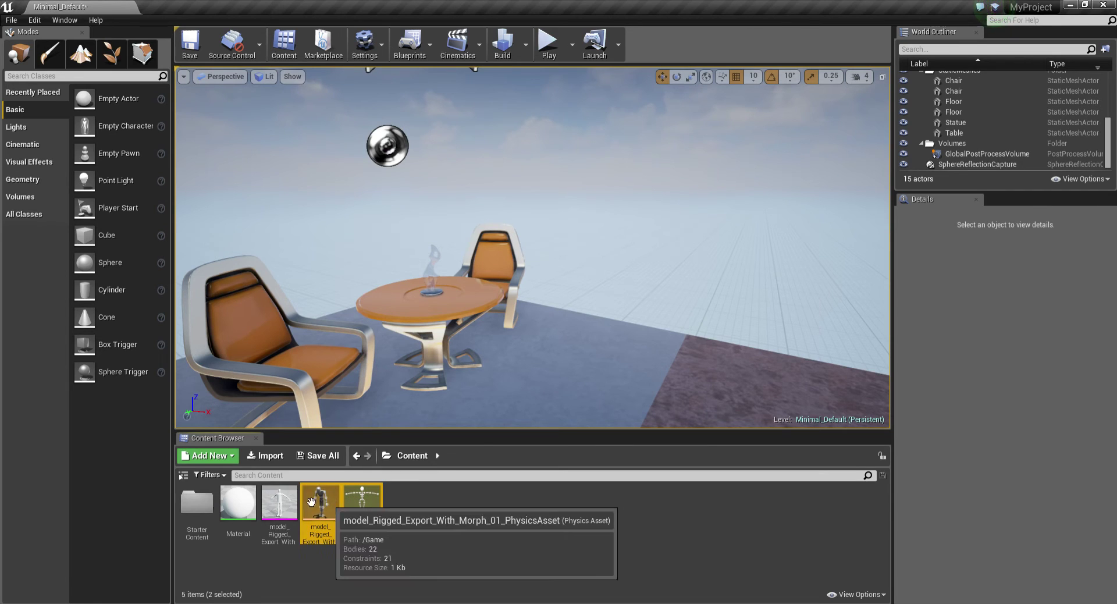
pyautogui.press('Delete')
pyautogui.click(515, 494)
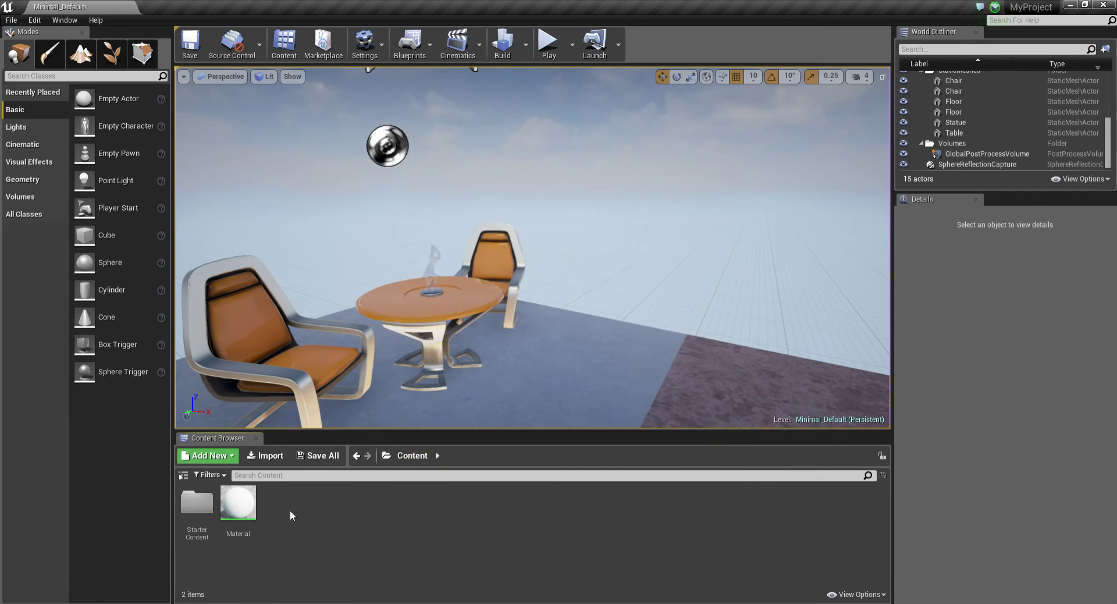
pyautogui.click(238, 503)
pyautogui.press('Delete')
pyautogui.click(473, 494)
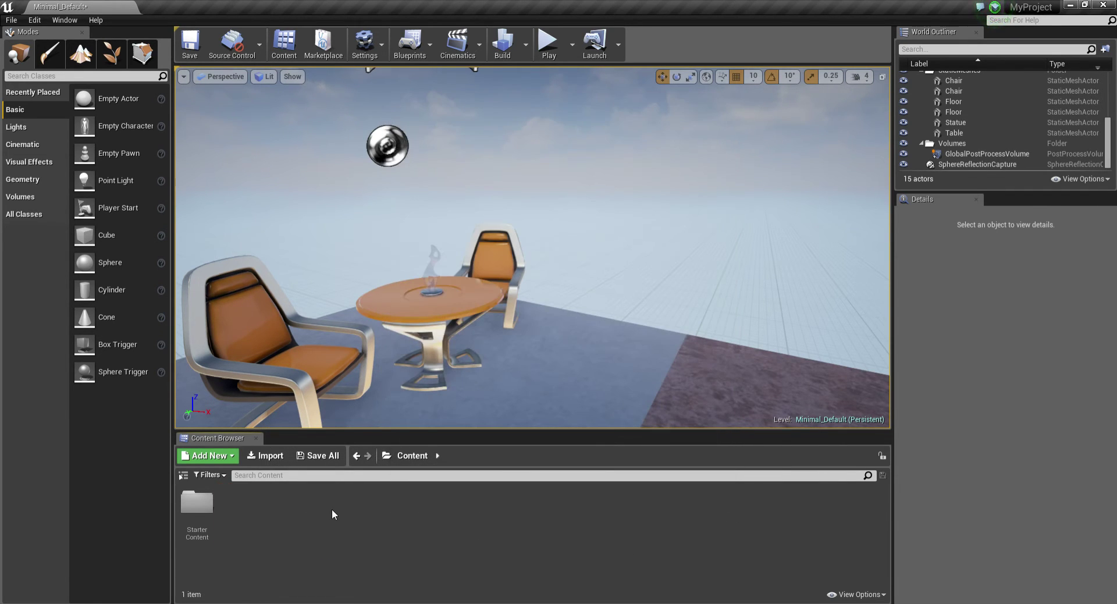
# Import model_WithBoneAndMorph.fbx into /Game as a skeletal mesh and Save All.
pyautogui.rightClick(331, 509)
pyautogui.click(389, 271)
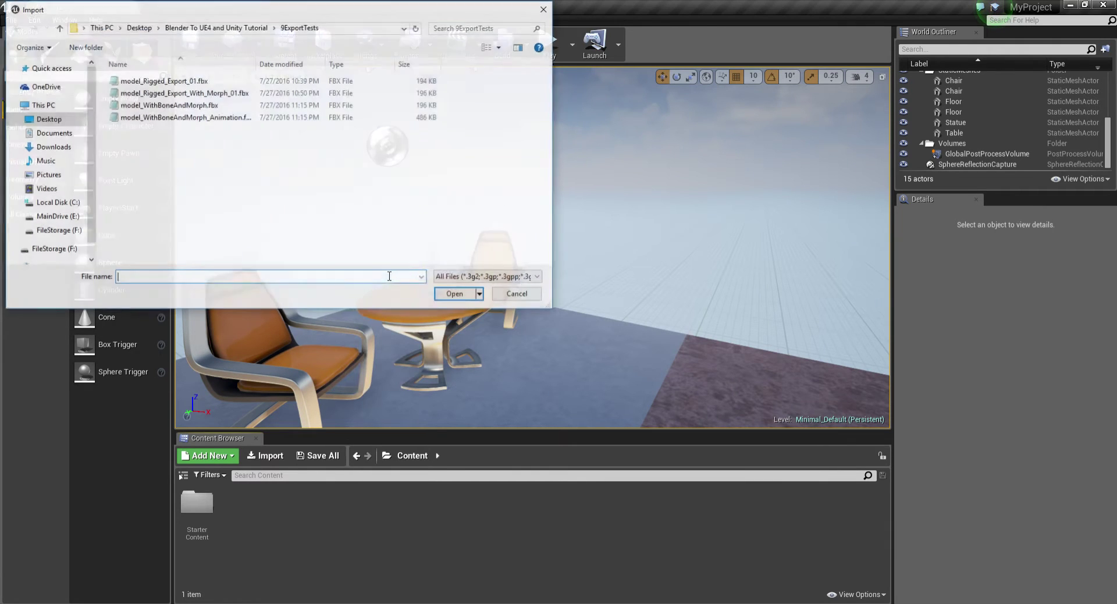
pyautogui.click(134, 107)
pyautogui.click(456, 294)
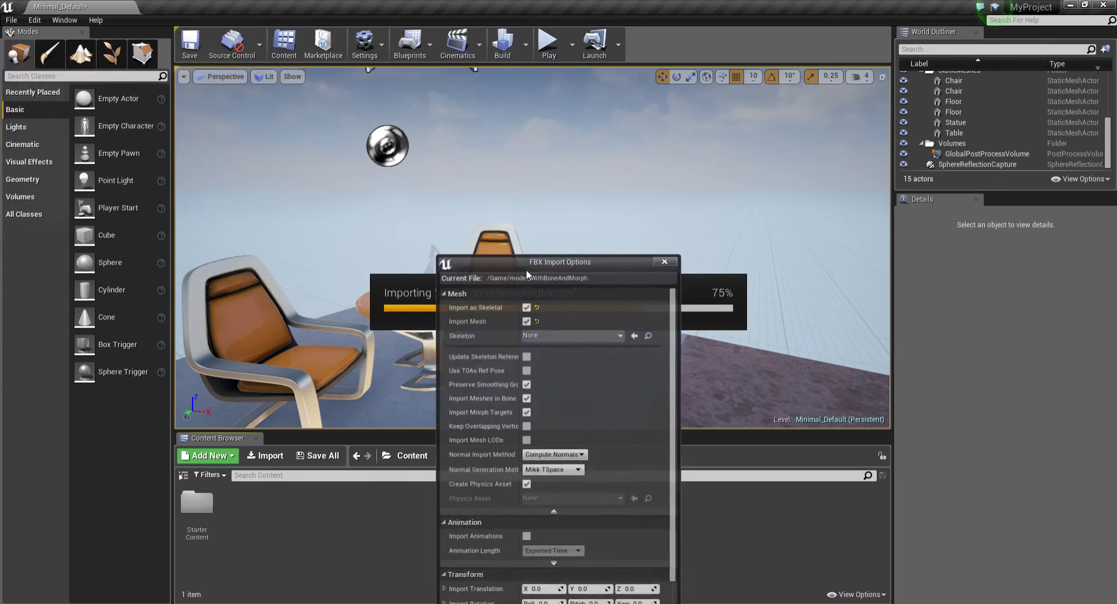
pyautogui.moveTo(580, 267); pyautogui.dragTo(570, 75)
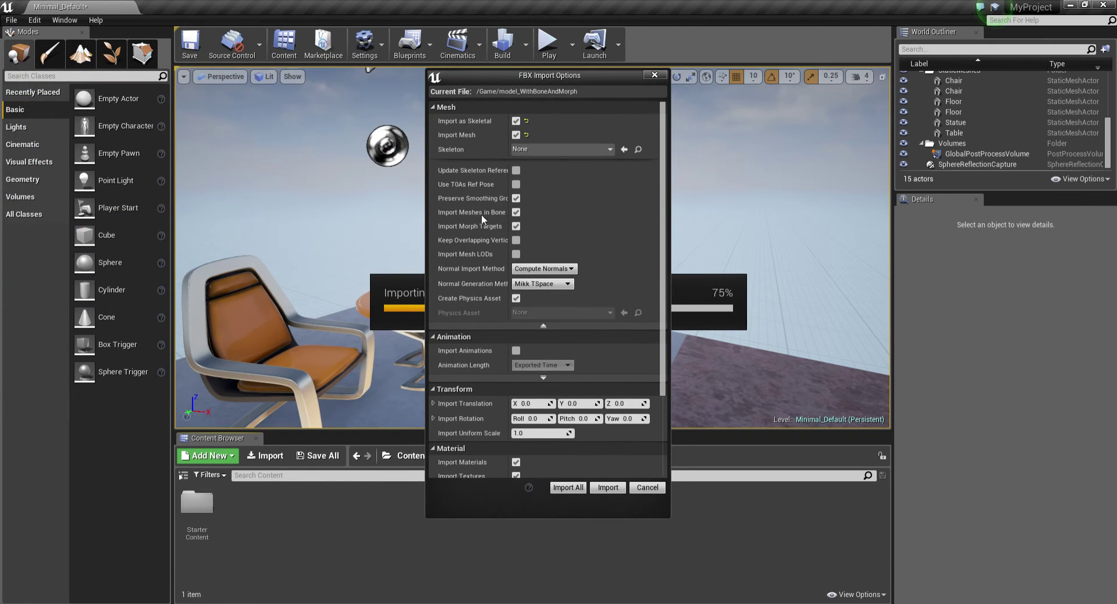
pyautogui.moveTo(509, 211); pyautogui.dragTo(540, 212)
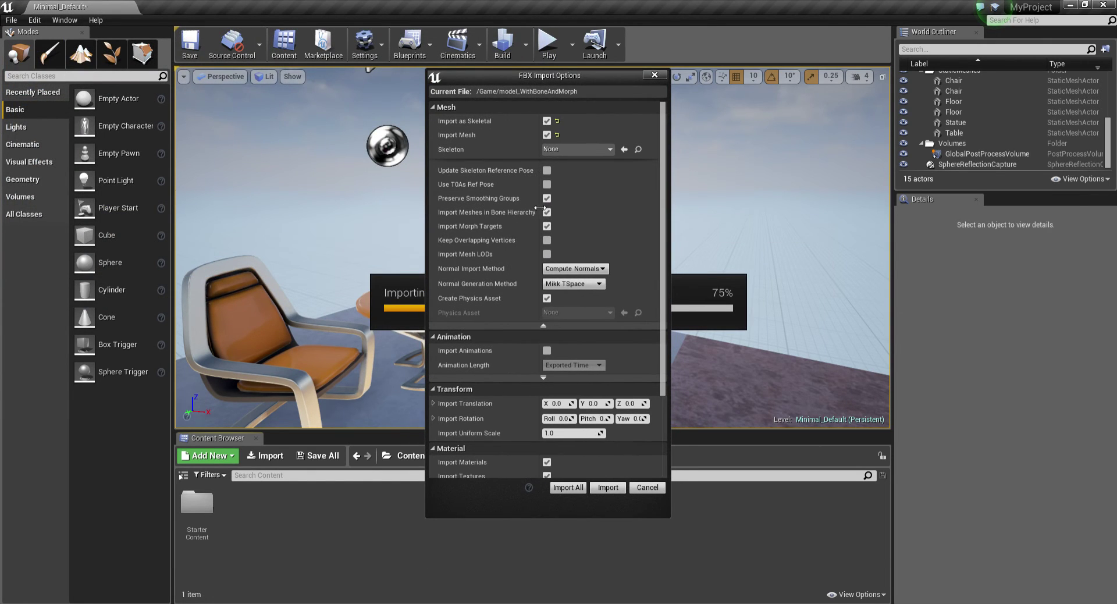
pyautogui.scroll(-3, 572, 303)
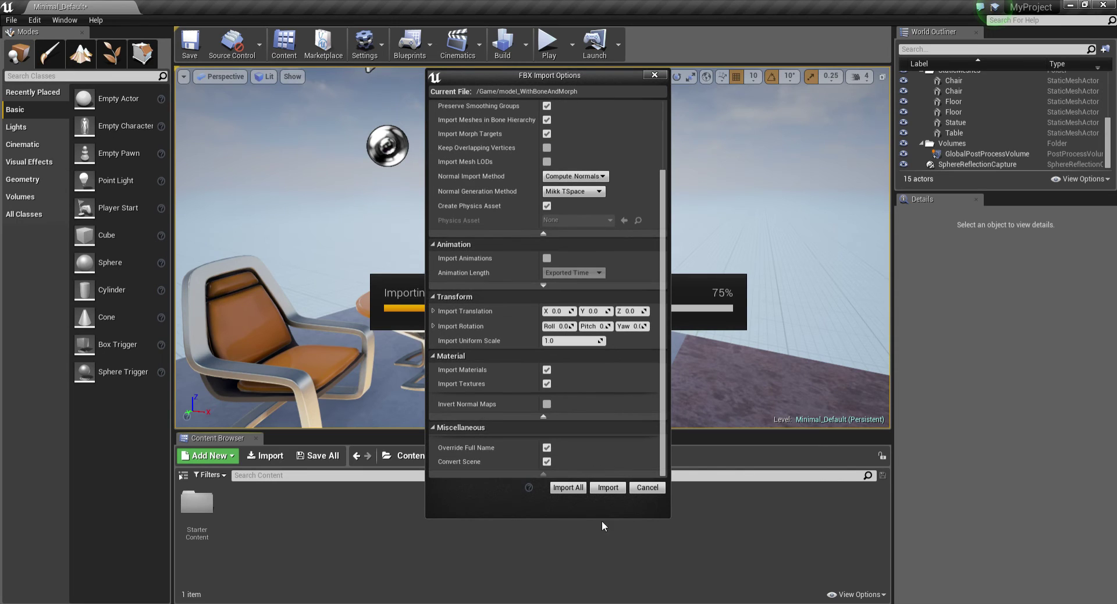
pyautogui.scroll(3, 554, 312)
pyautogui.scroll(-3, 554, 312)
pyautogui.click(615, 487)
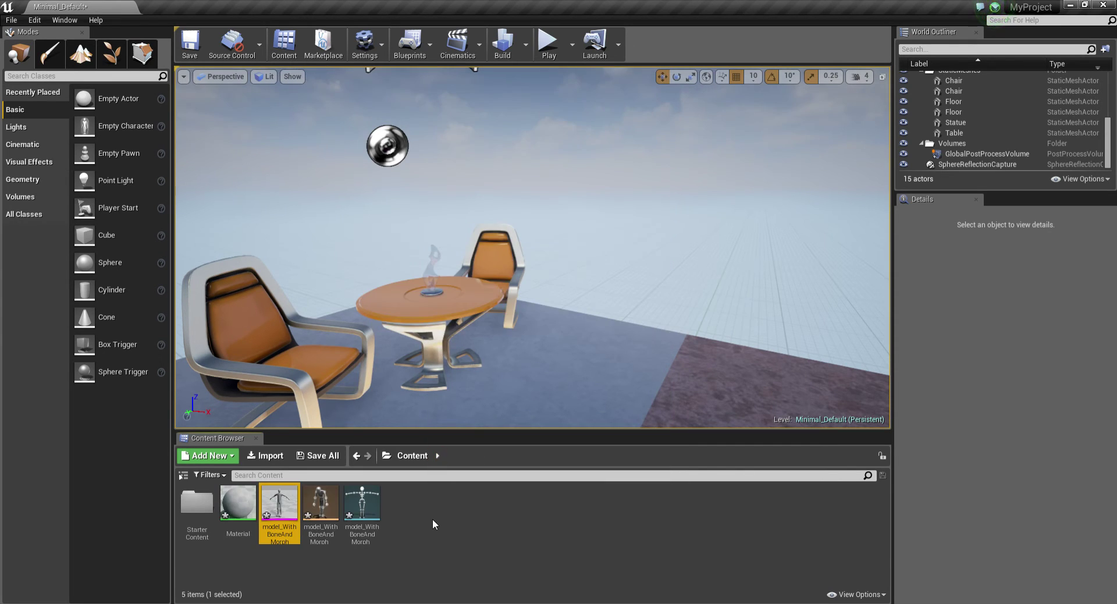
pyautogui.hotkey('ctrl', 'shift', 's')
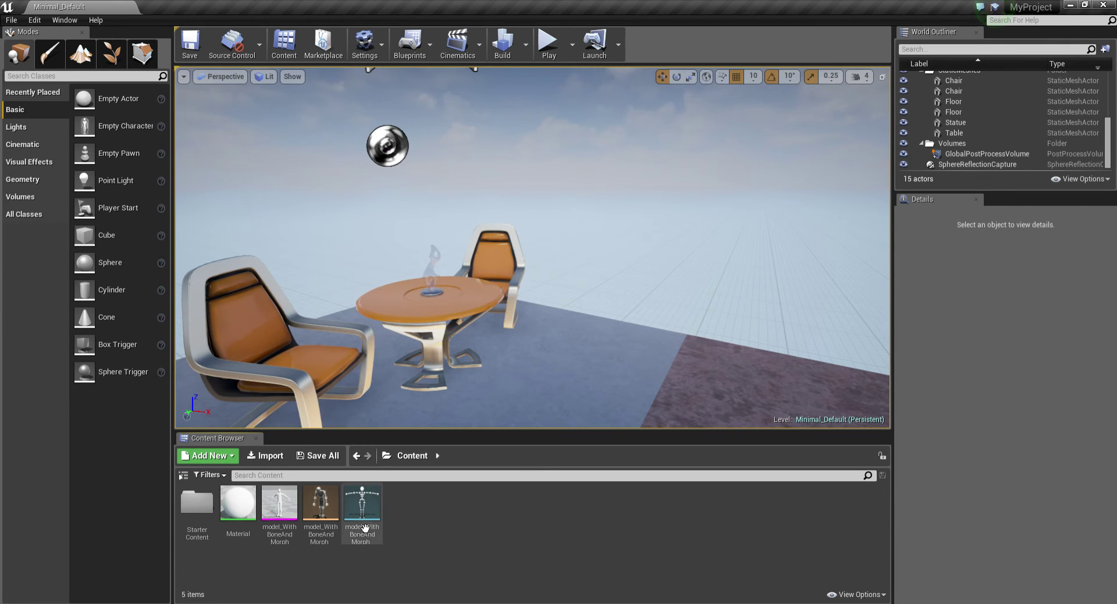
pyautogui.doubleClick(279, 504)
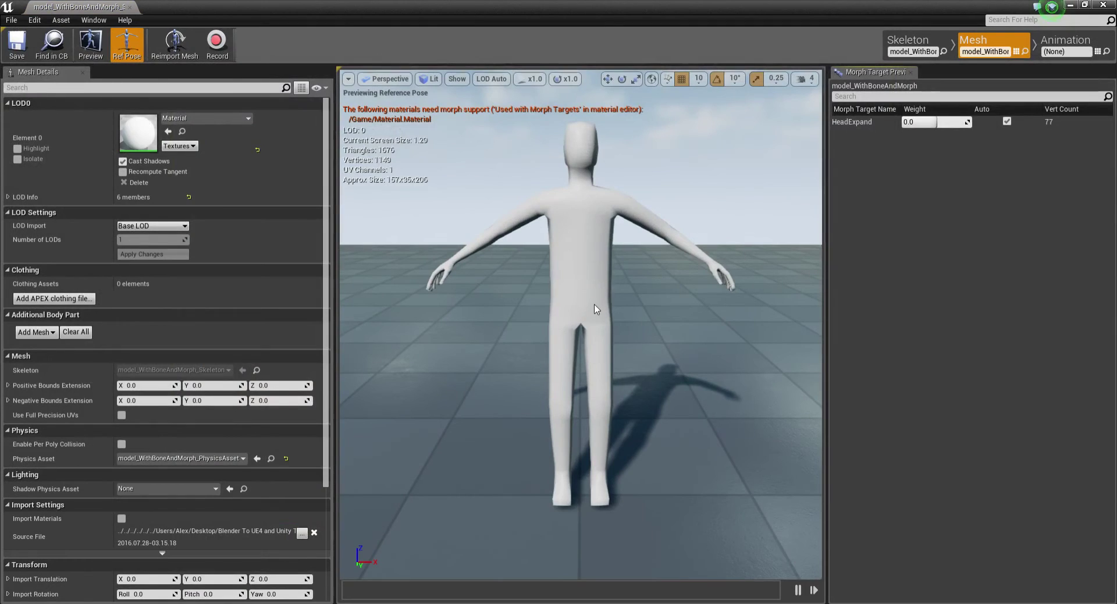
pyautogui.moveTo(925, 123); pyautogui.dragTo(902, 123)
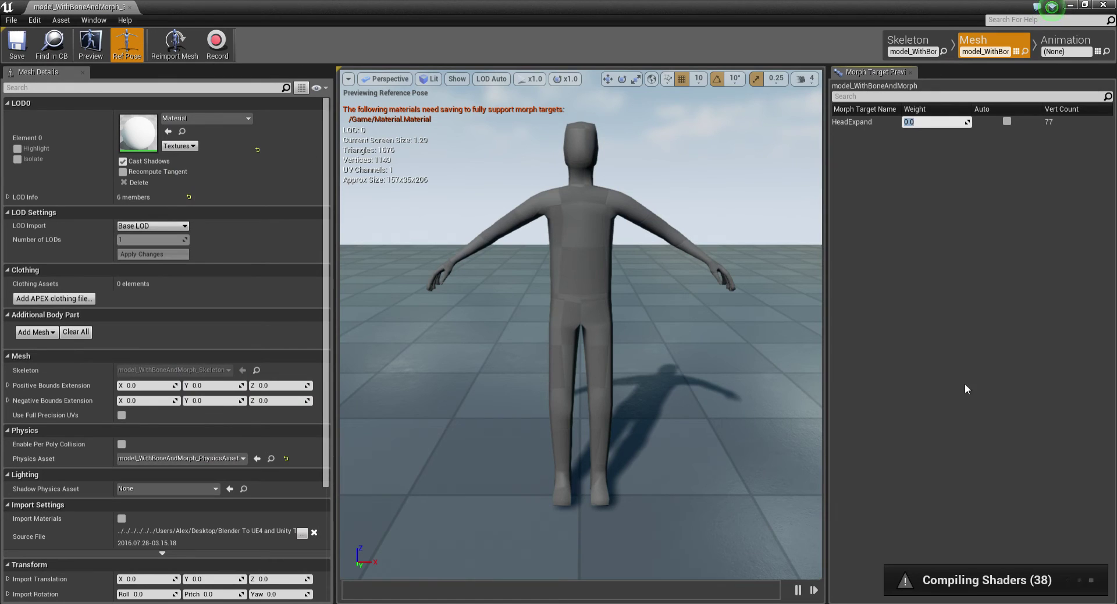
pyautogui.click(625, 236)
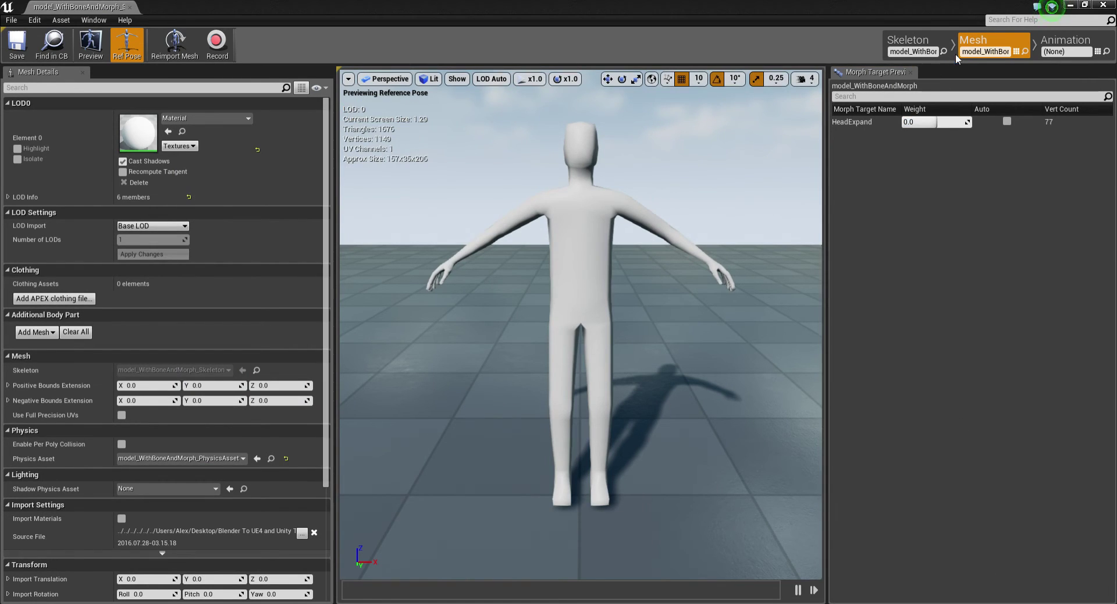
pyautogui.click(909, 39)
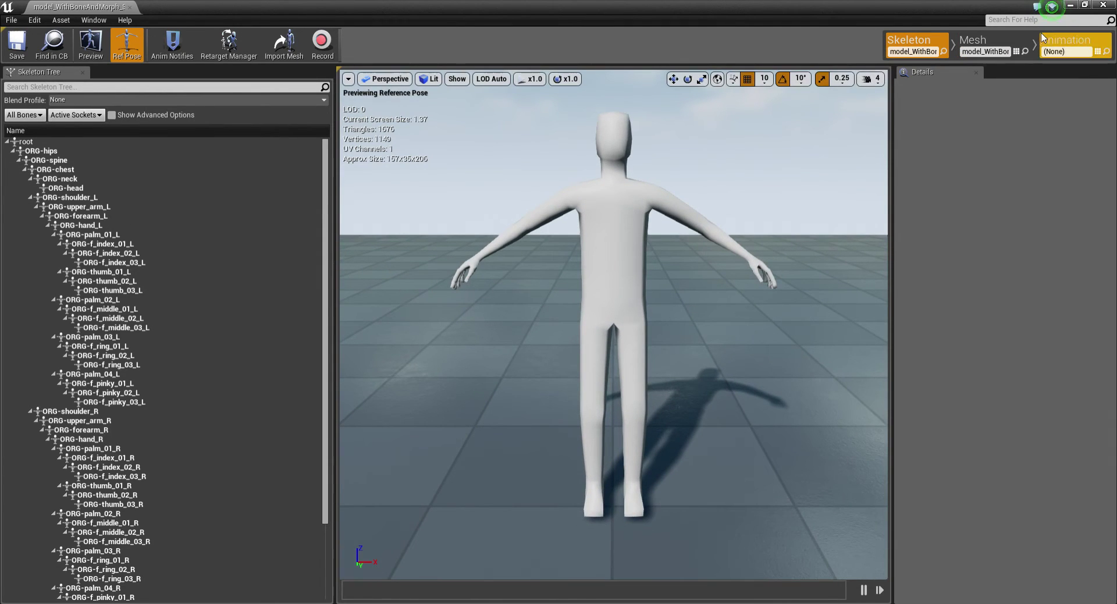
pyautogui.click(1066, 41)
pyautogui.click(913, 44)
pyautogui.click(79, 216)
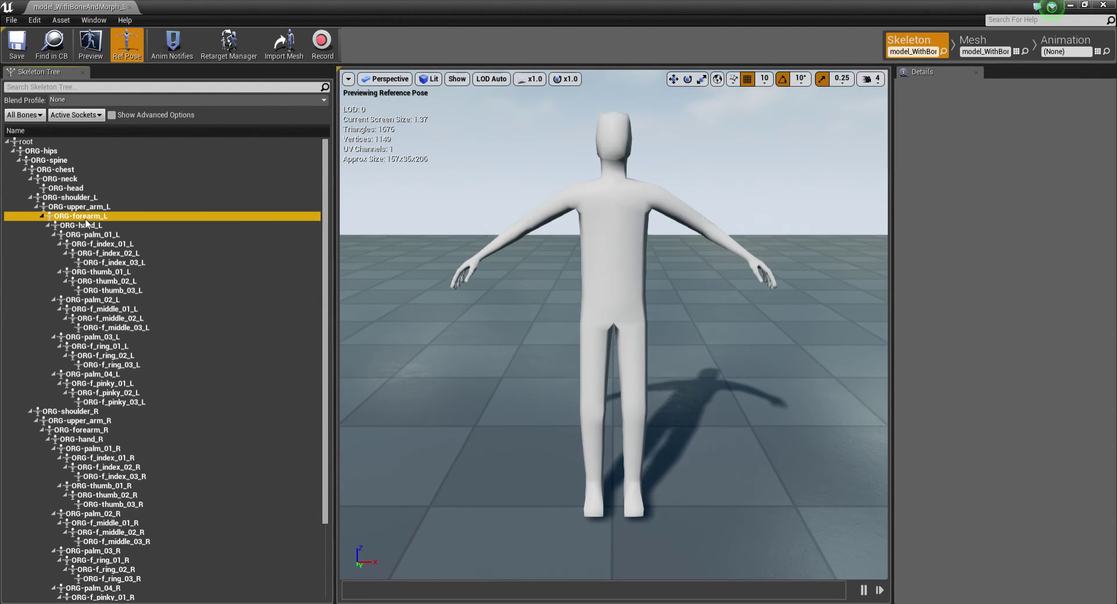
pyautogui.click(668, 231)
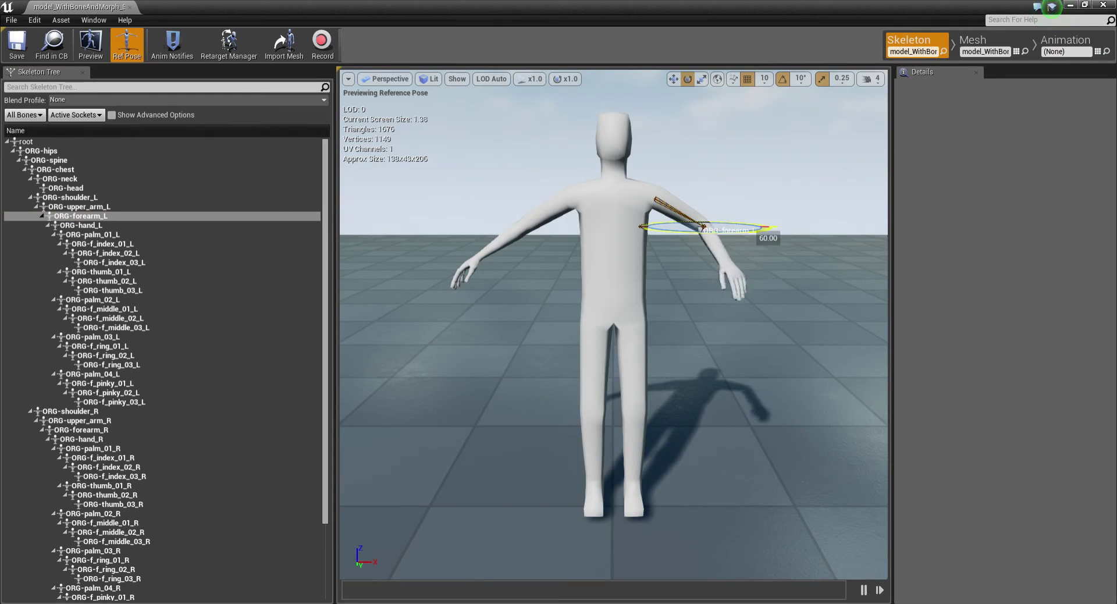
pyautogui.click(669, 231)
pyautogui.click(669, 235)
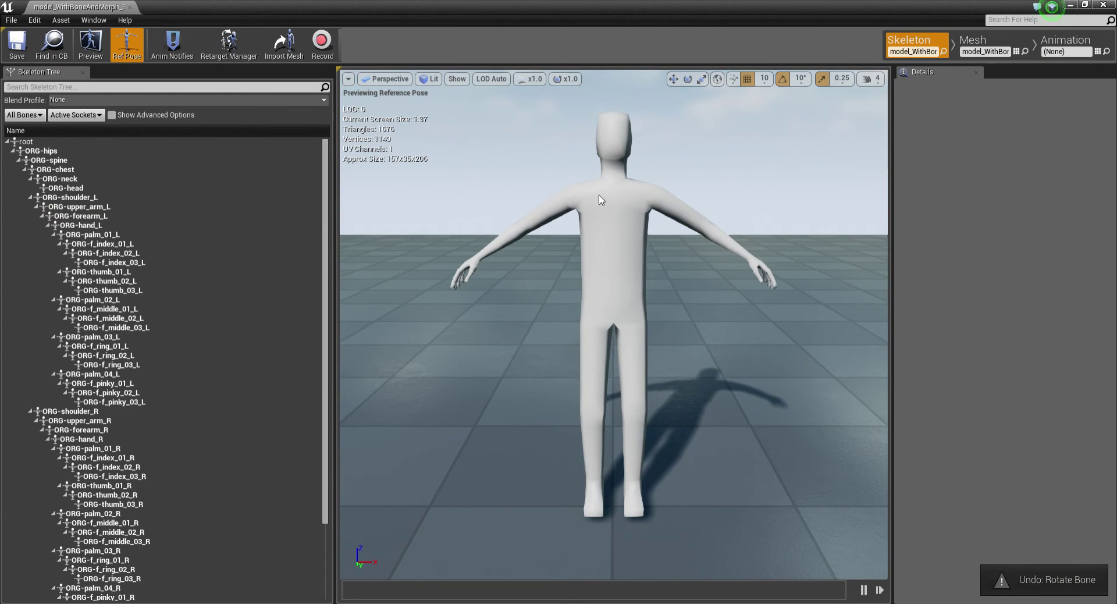
pyautogui.click(1022, 54)
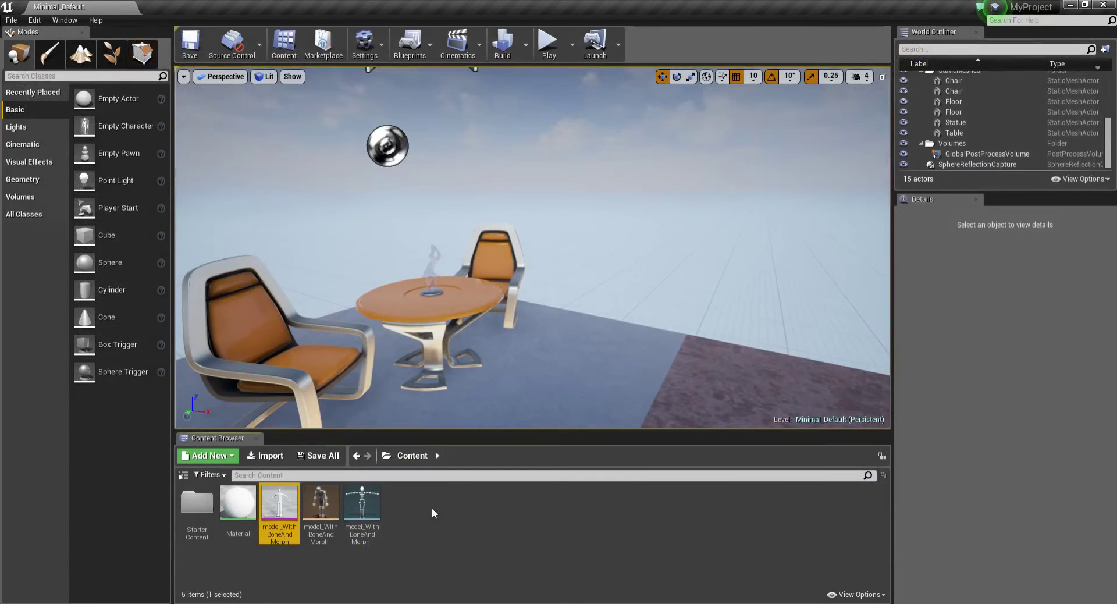
# Start a /Game import of model_WithBoneAndMorph_Animation.fbx.
pyautogui.click(429, 504)
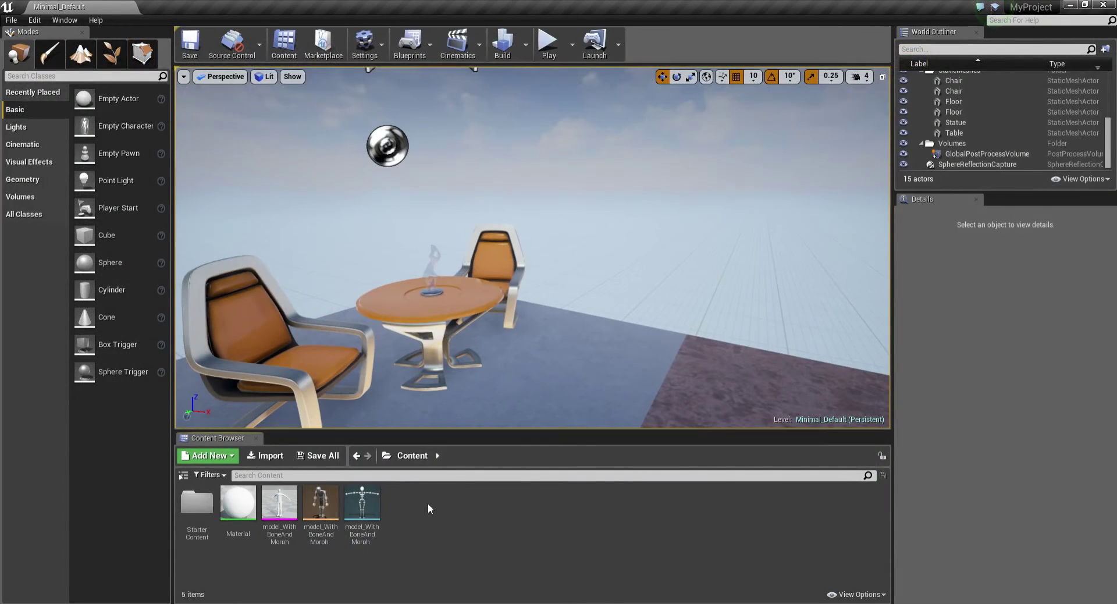
pyautogui.rightClick(428, 501)
pyautogui.click(474, 268)
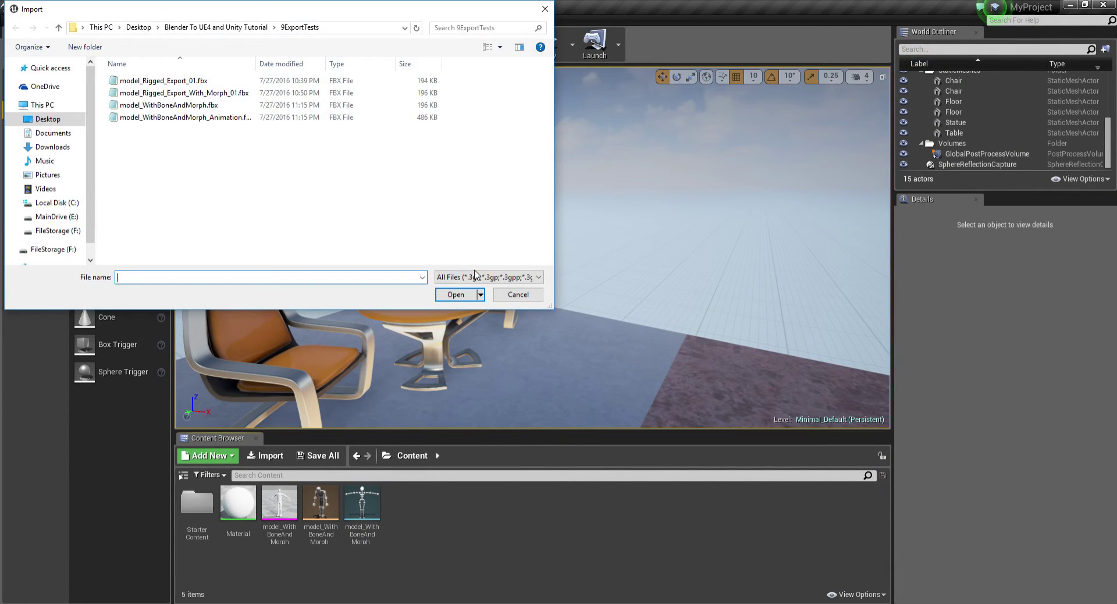
pyautogui.click(241, 118)
pyautogui.doubleClick(256, 63)
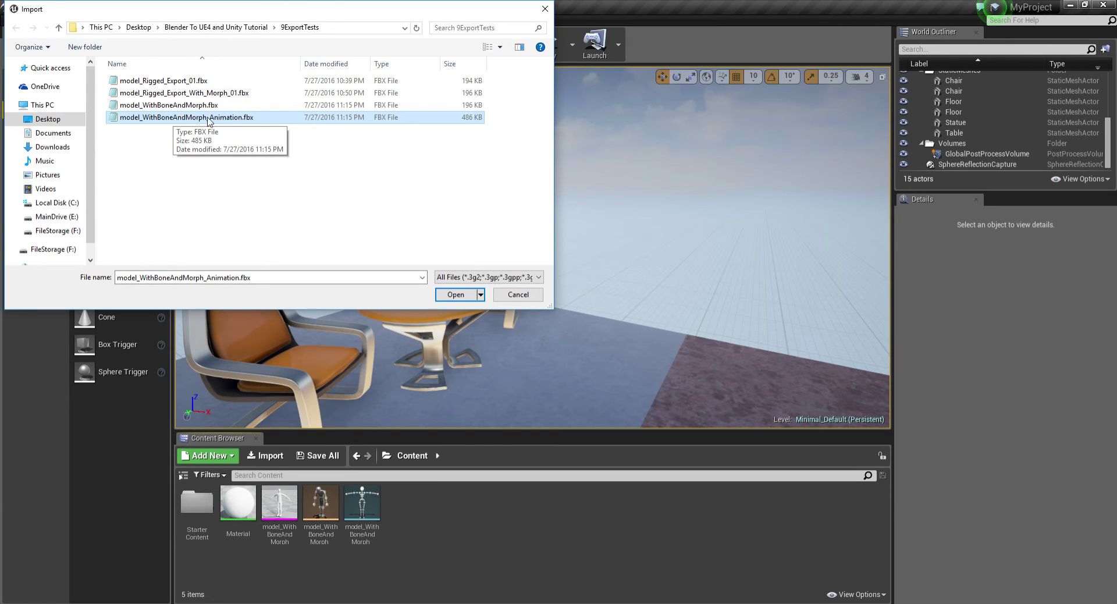
pyautogui.click(455, 295)
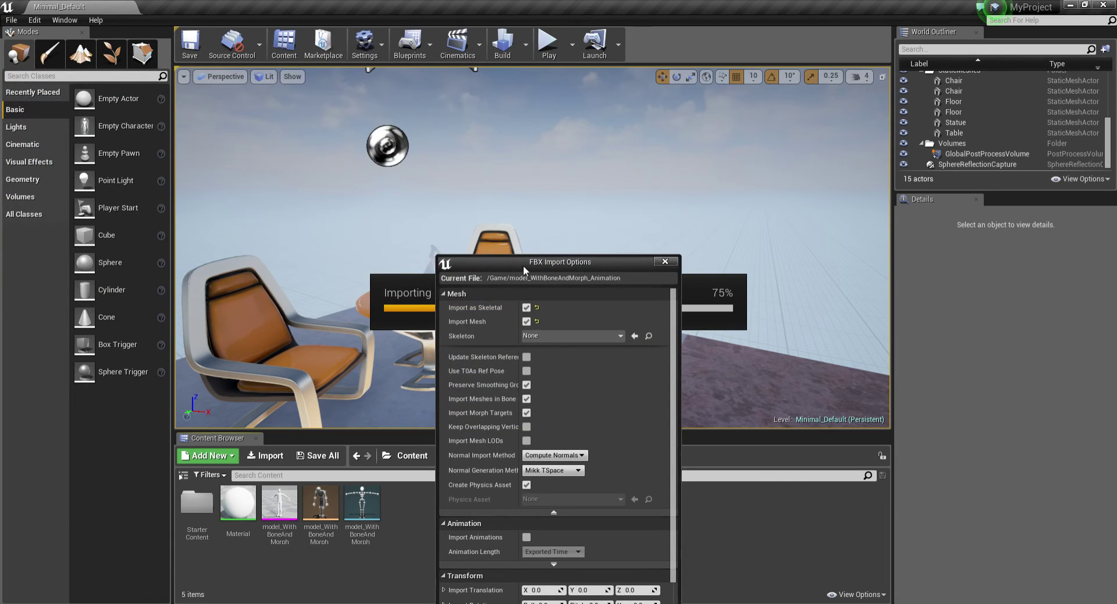
# Import it as animation only, without mesh, on model_WithBoneAndMorph_Skeleton.
pyautogui.moveTo(522, 265); pyautogui.dragTo(559, 145)
pyautogui.click(560, 200)
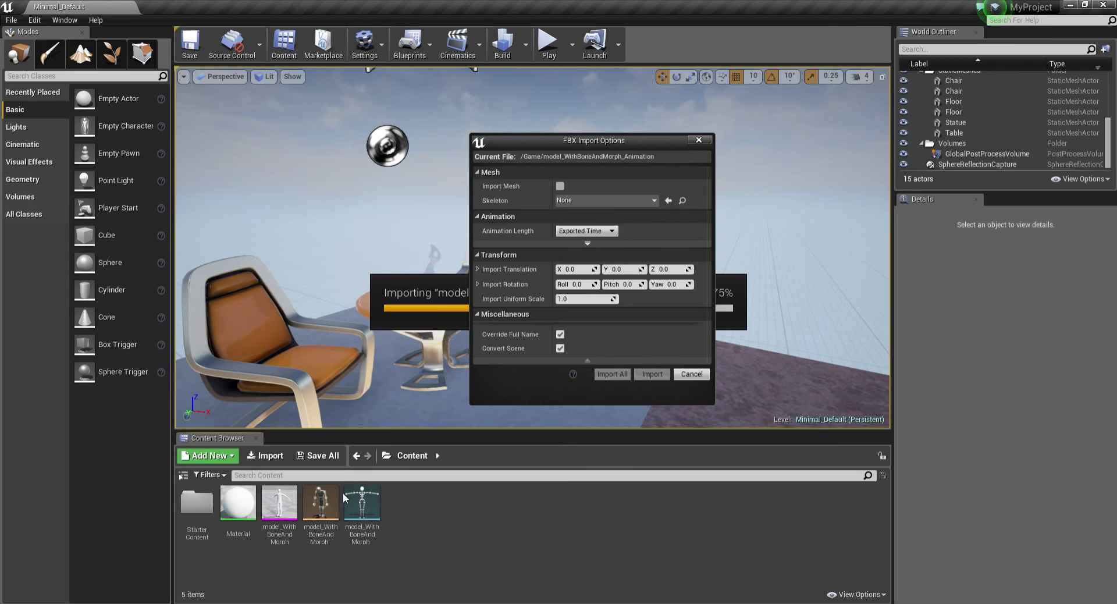
pyautogui.click(605, 200)
pyautogui.click(611, 289)
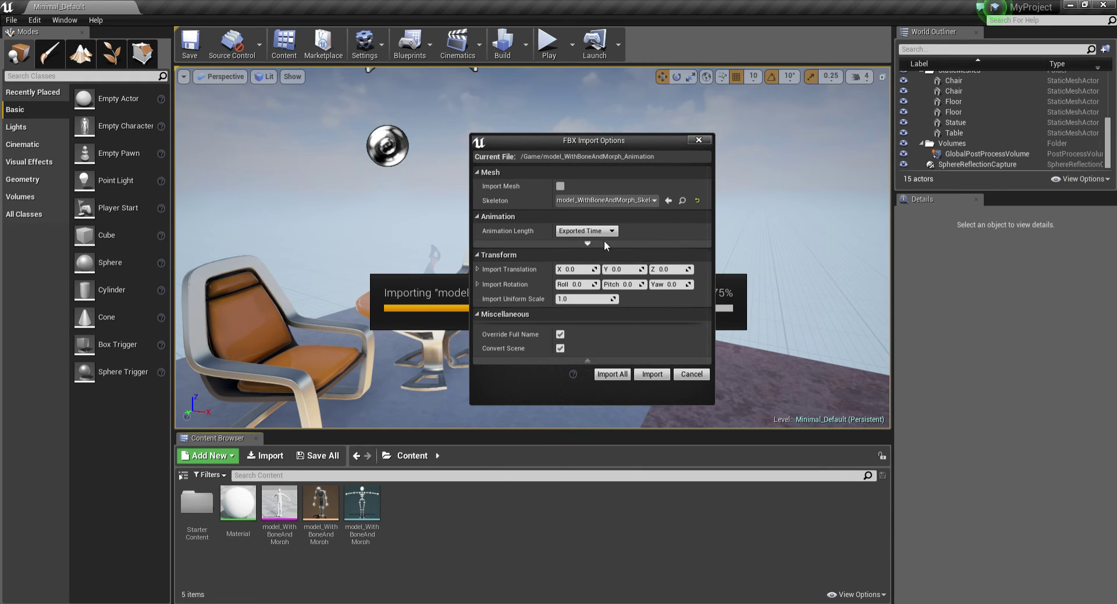
pyautogui.click(651, 375)
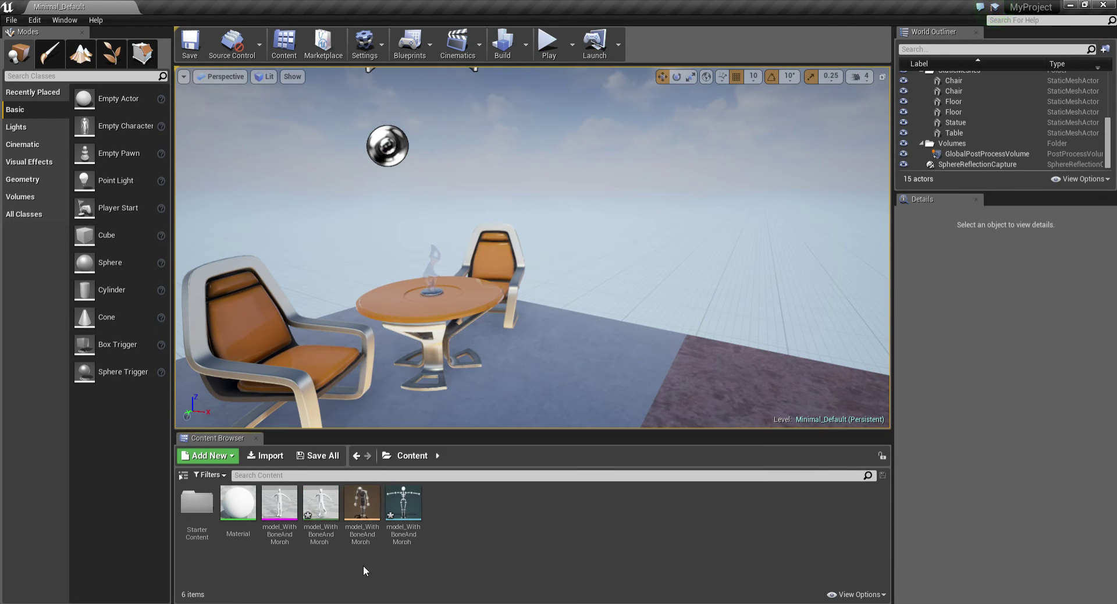
# Open model_WithBoneAndMorph_Animation and watch it play from a high full-body preview angle.
pyautogui.doubleClick(319, 504)
pyautogui.scroll(5, 560, 179)
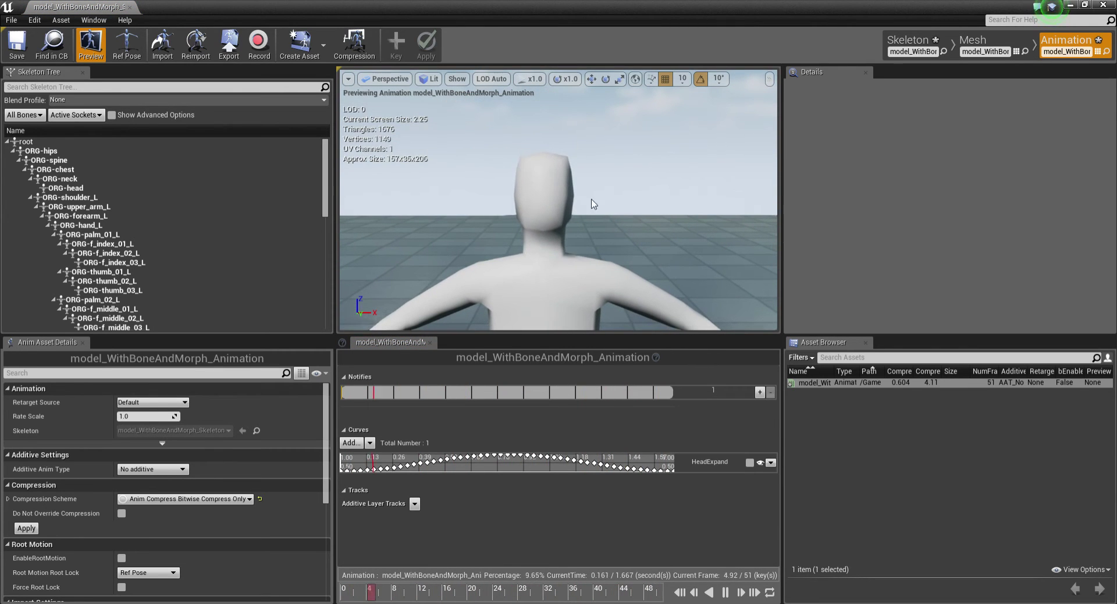
pyautogui.moveTo(593, 204)
pyautogui.mouseDown()
pyautogui.moveTo(582, 175)
pyautogui.moveTo(640, 198)
pyautogui.moveTo(582, 174)
pyautogui.moveTo(588, 198)
pyautogui.moveTo(583, 188)
pyautogui.mouseUp()
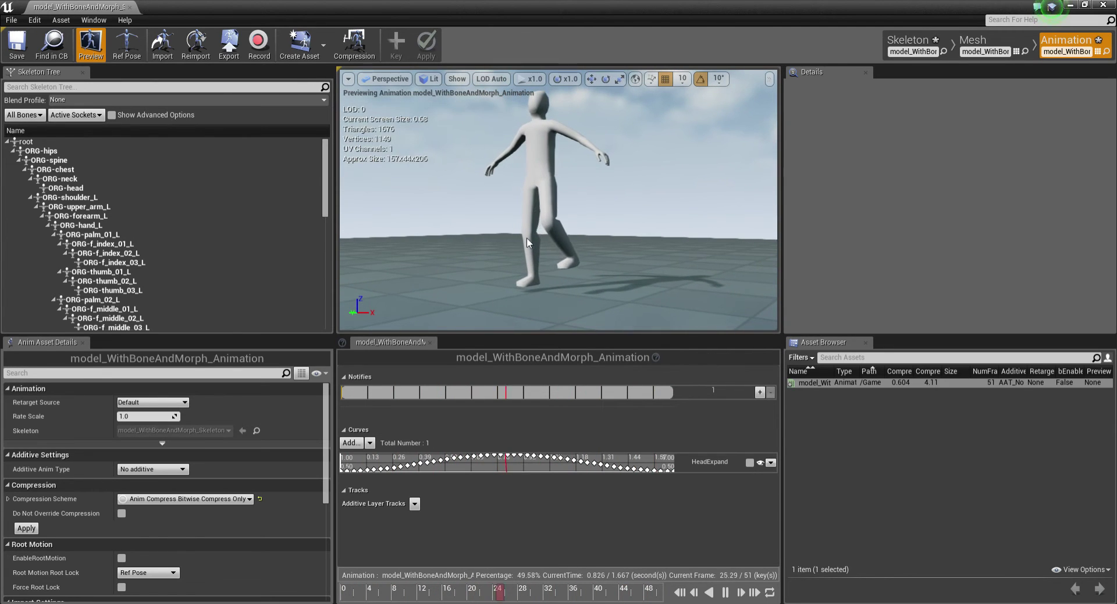